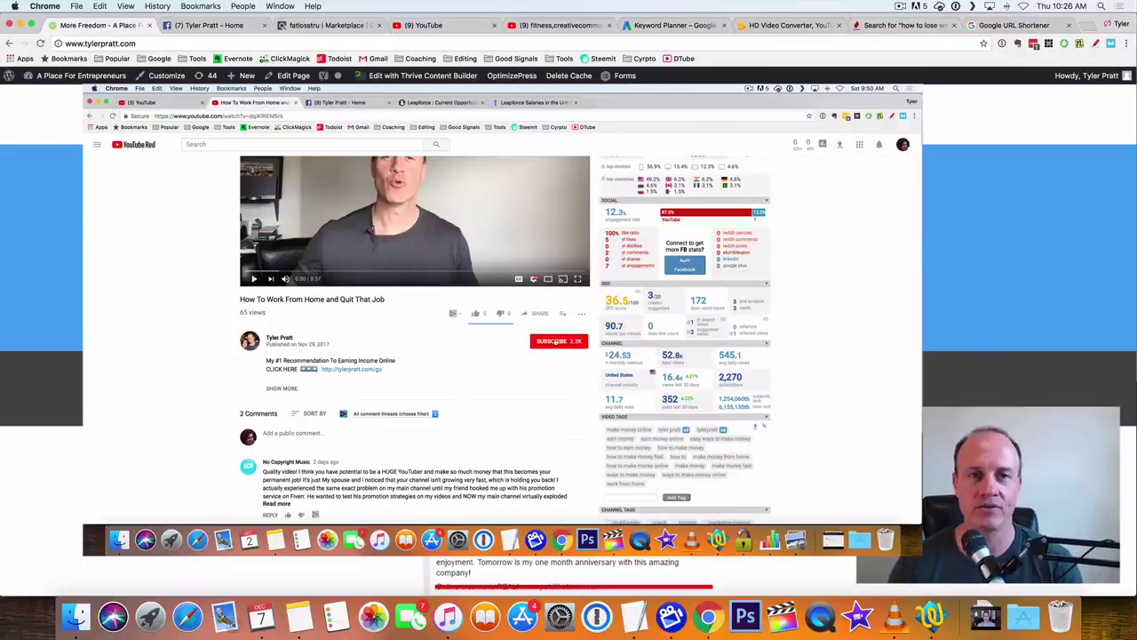
- Highlight the video-description link on the Facebook page, then switch to the ClickBank Marketplace
left_click(210, 26)
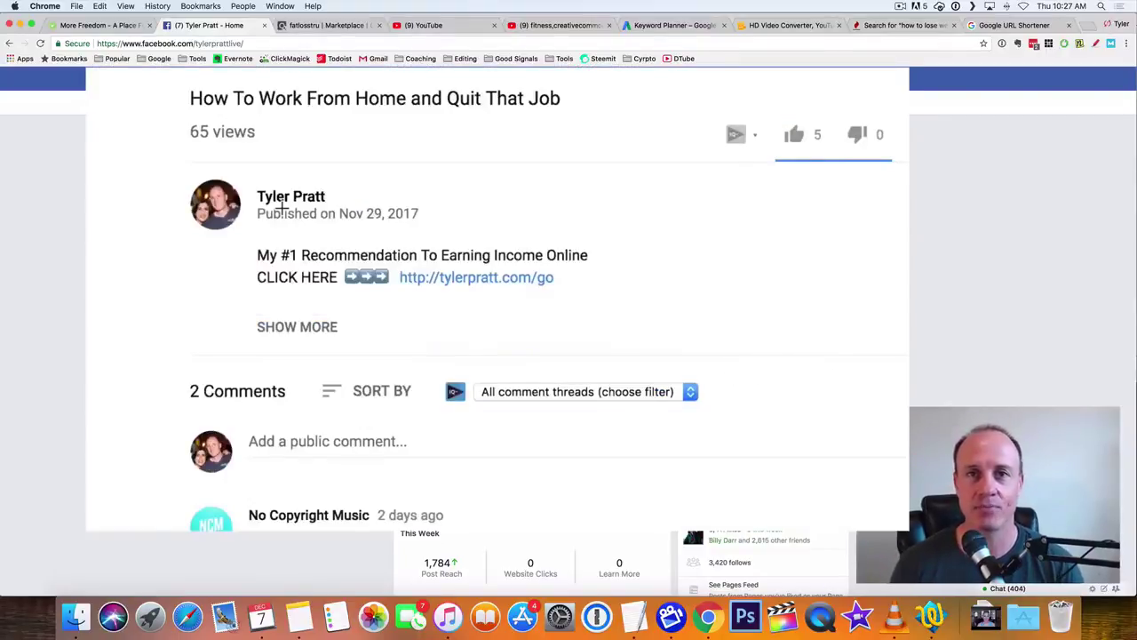
mouse_move(282, 206)
left_mouse_down()
mouse_move(211, 229)
mouse_move(198, 284)
mouse_move(391, 325)
mouse_move(662, 259)
mouse_move(400, 217)
mouse_move(151, 217)
left_mouse_up()
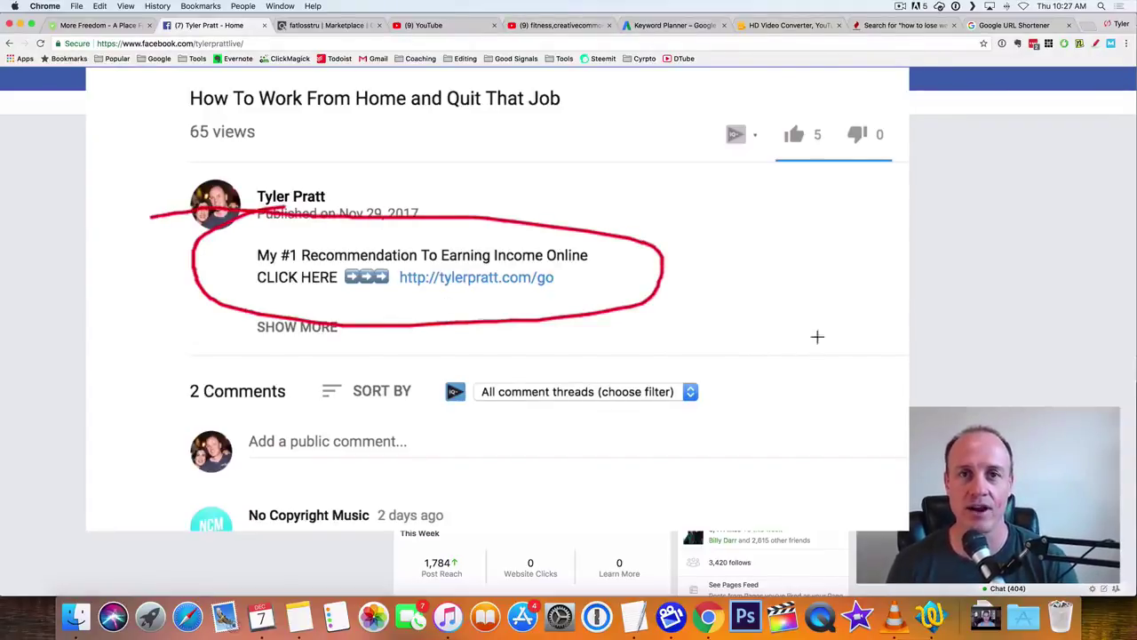
key("Escape")
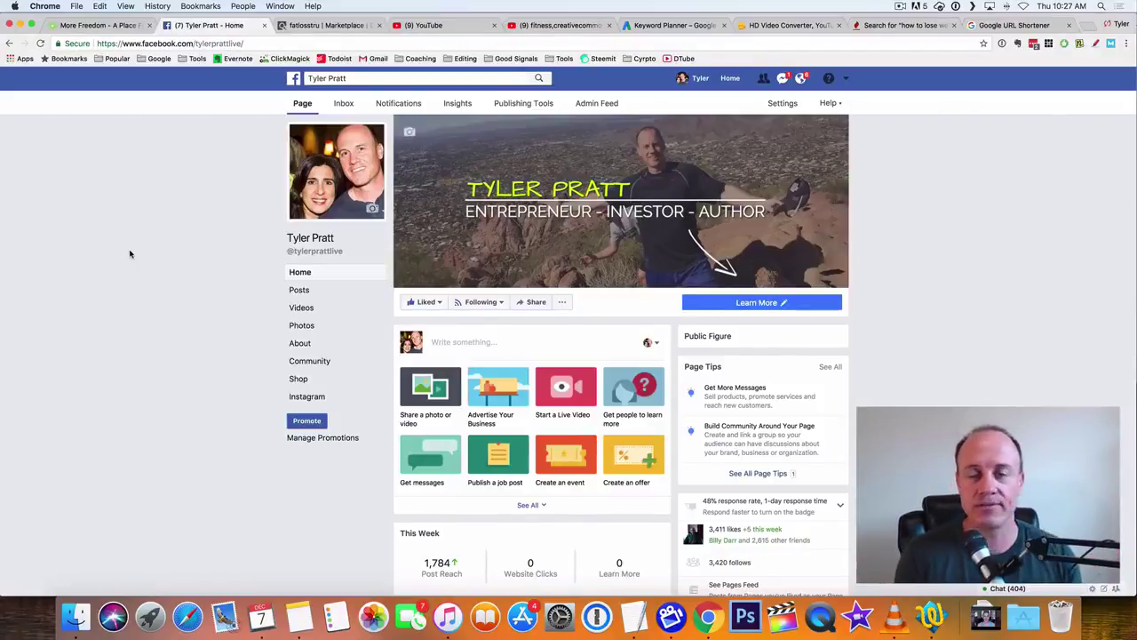
left_click(351, 25)
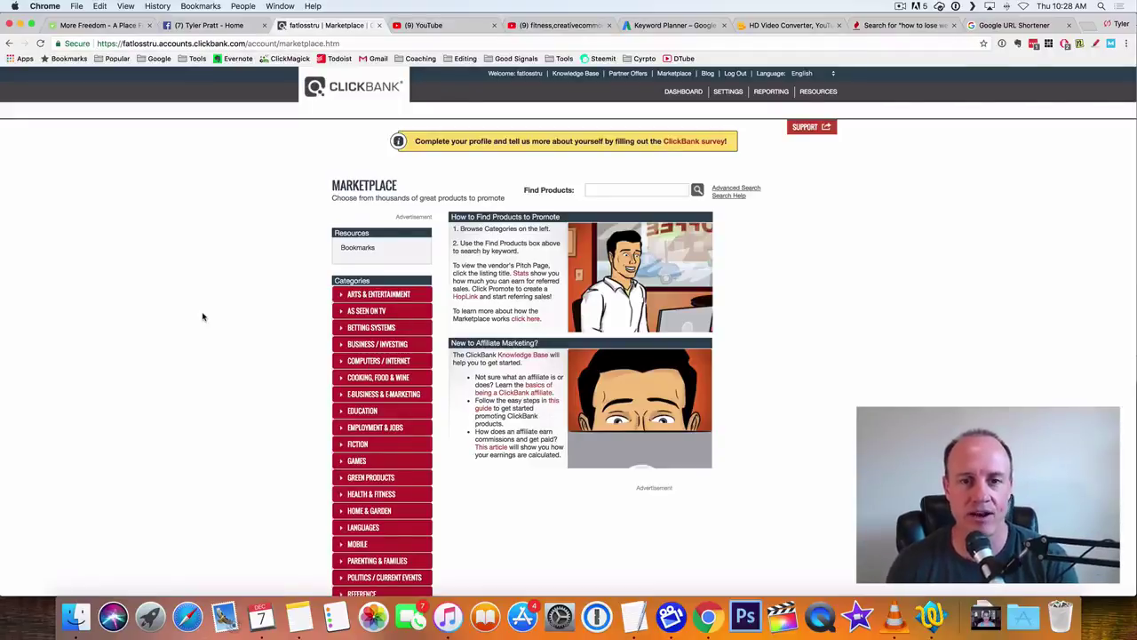
- Open the Health & Fitness category and sort its products by Gravity, high to low
scroll(201, 314, "down", 3)
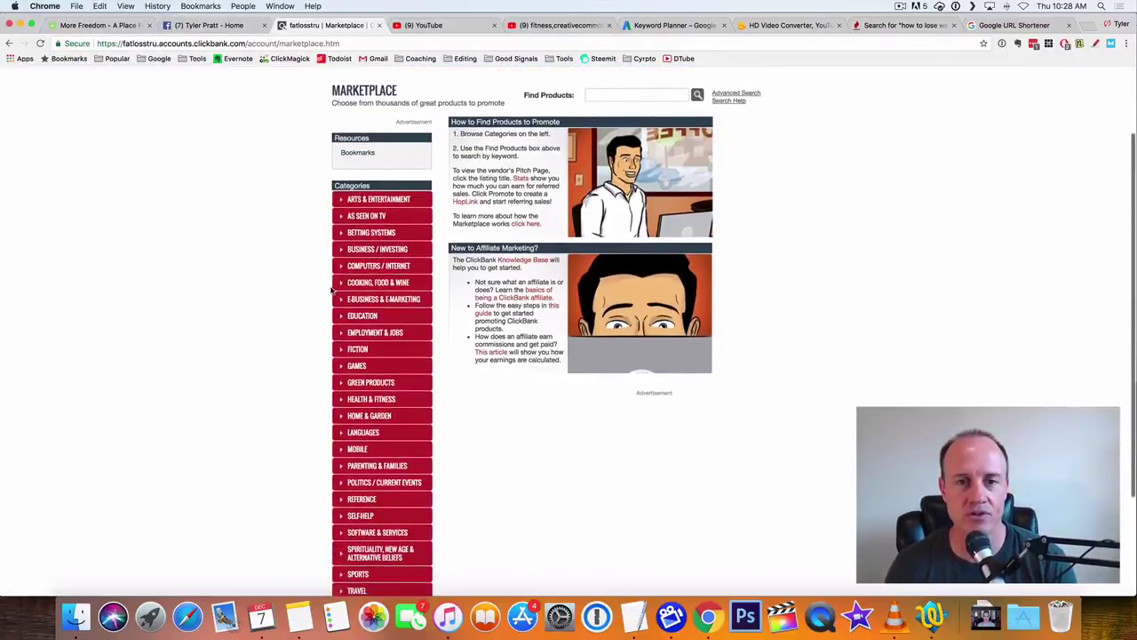
scroll(285, 326, "down", 2)
left_click(377, 354)
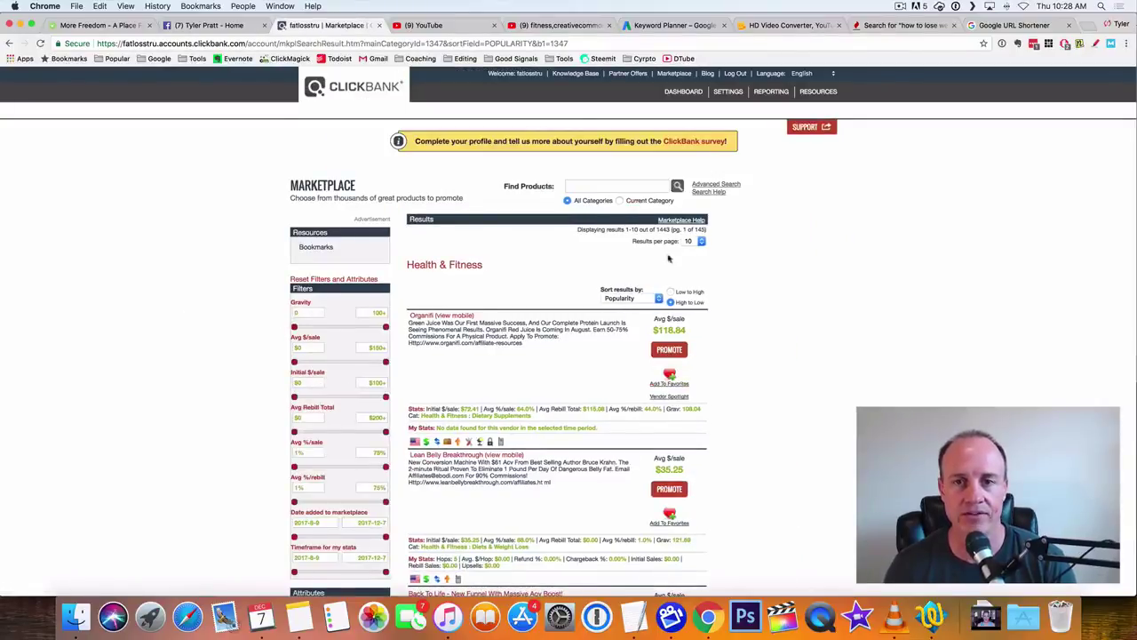
left_click(636, 301)
left_click(637, 355)
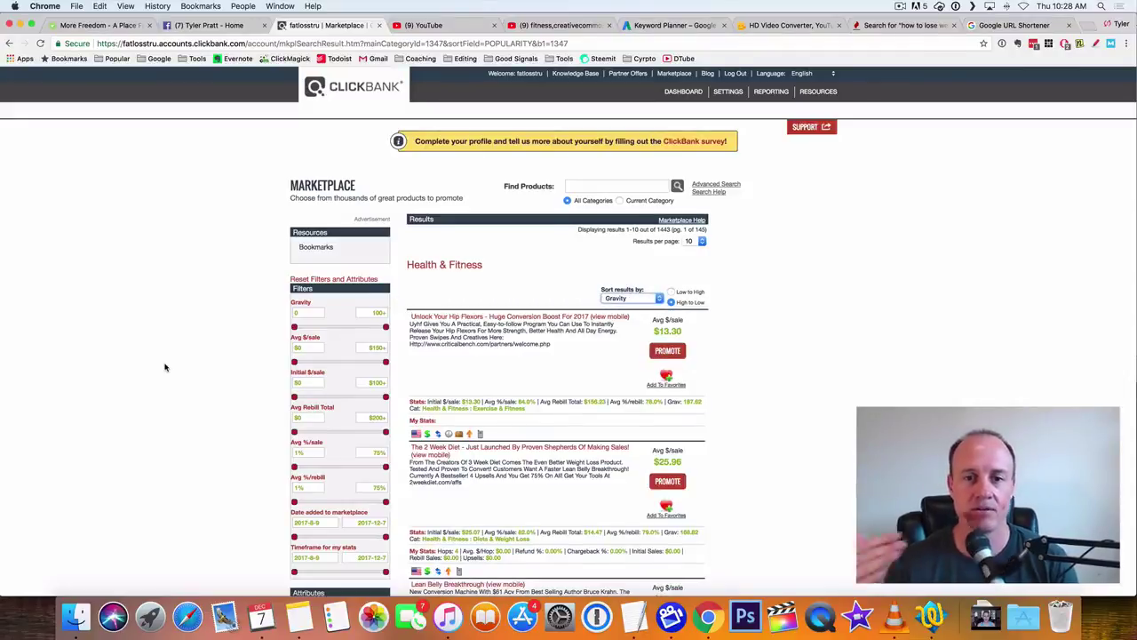
scroll(165, 367, "down", 3)
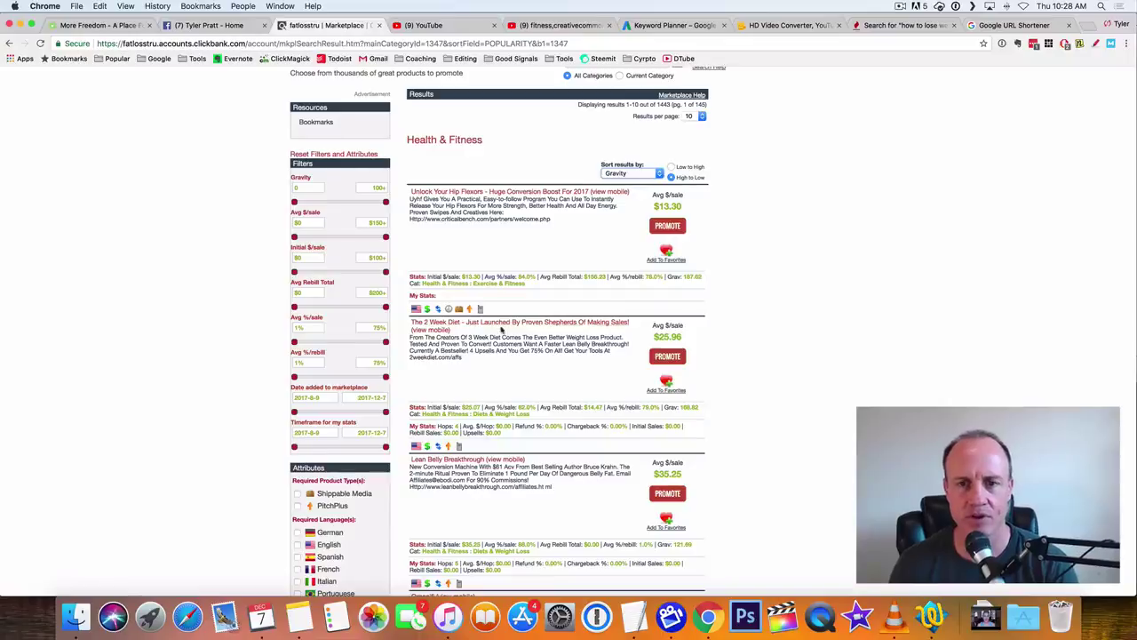
- Create a HopLink for The 2 Week Diet and copy its URL
left_click(668, 357)
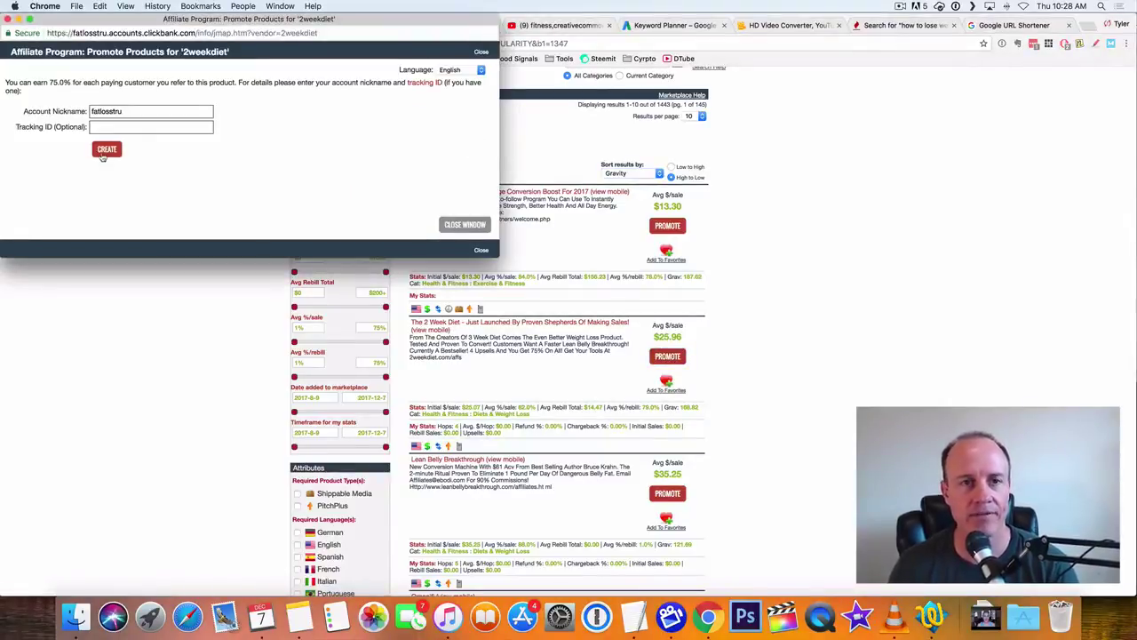
left_click(107, 151)
left_click_drag(203, 102, 11, 110)
right_click(31, 101)
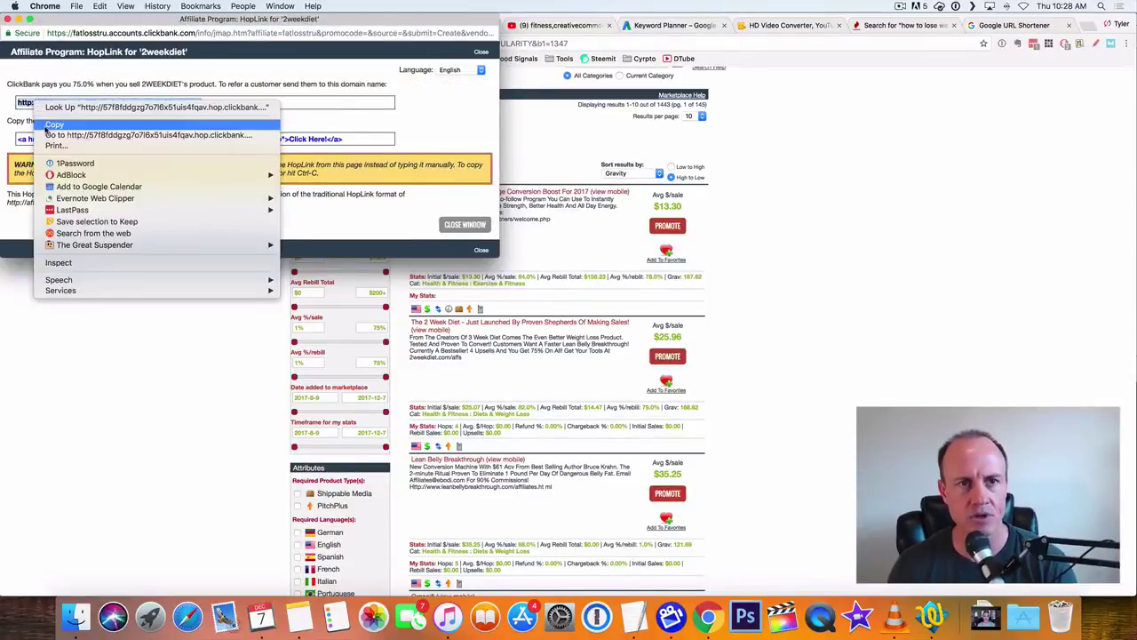
left_click(71, 134)
left_click(465, 225)
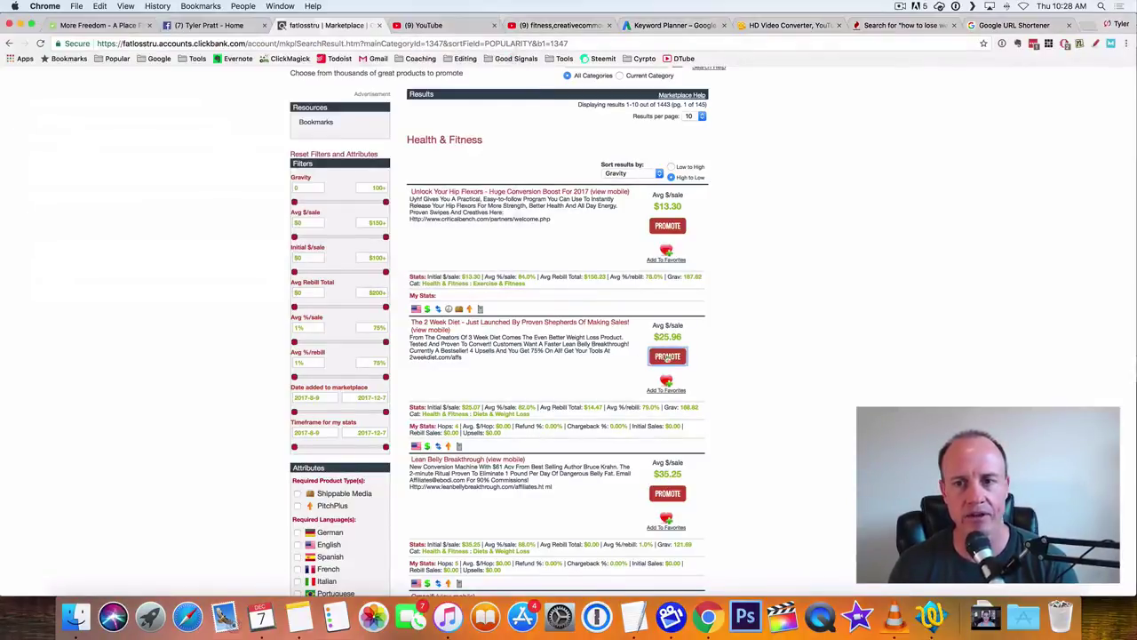
- Regenerate The 2 Week Diet HopLink, copy the URL again, and close the window
left_click(668, 356)
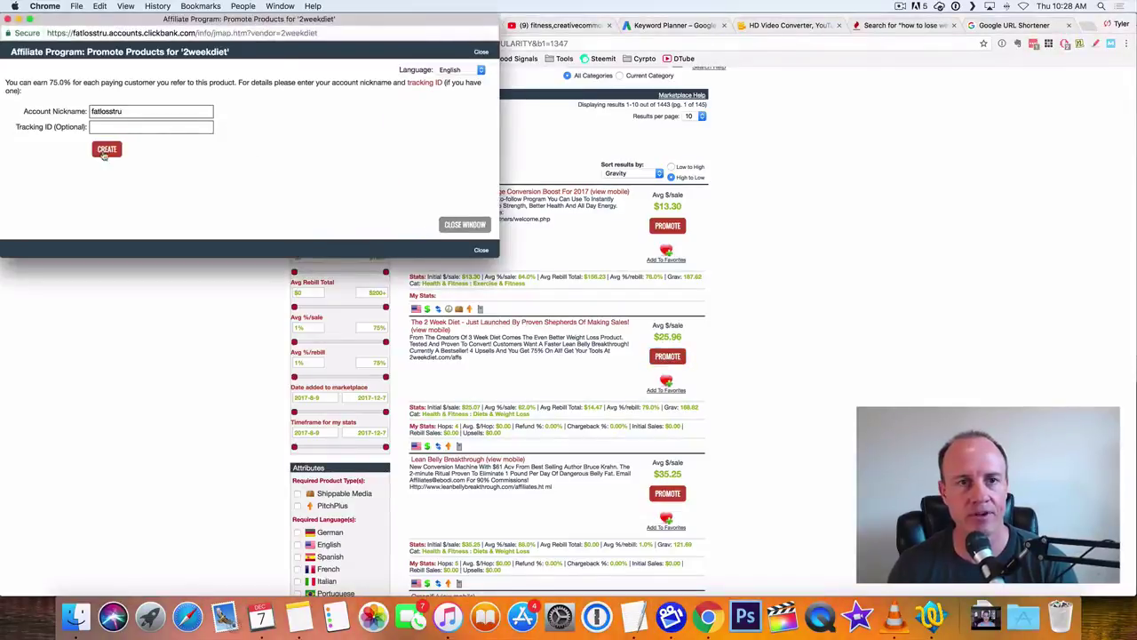
left_click(107, 149)
left_click_drag(218, 105, 14, 105)
right_click(46, 100)
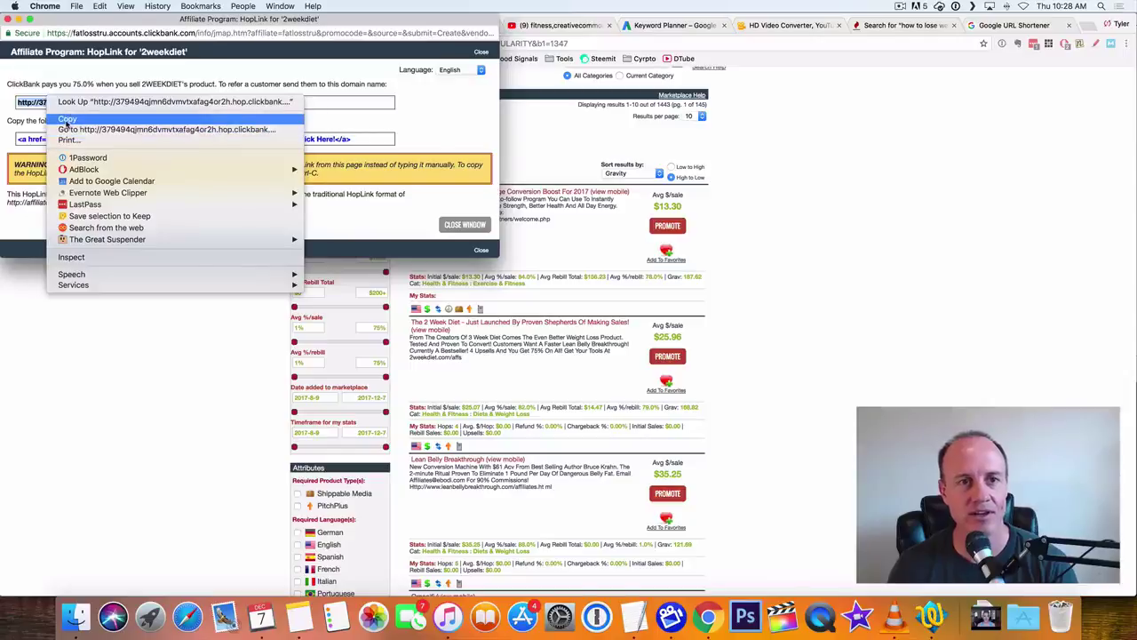
left_click(66, 122)
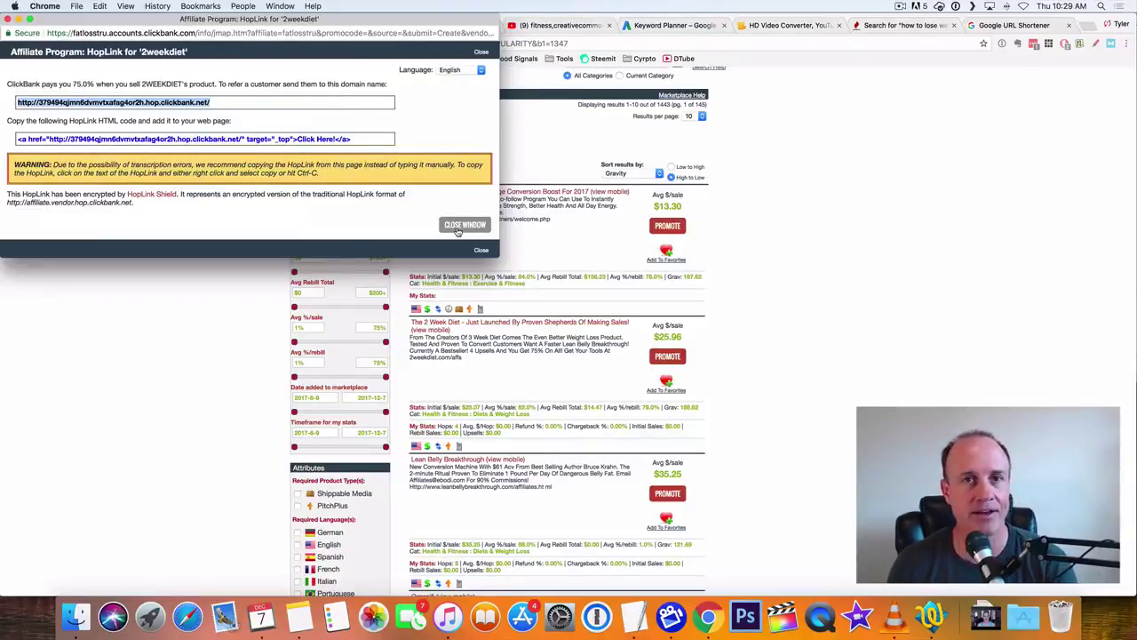
left_click(8, 19)
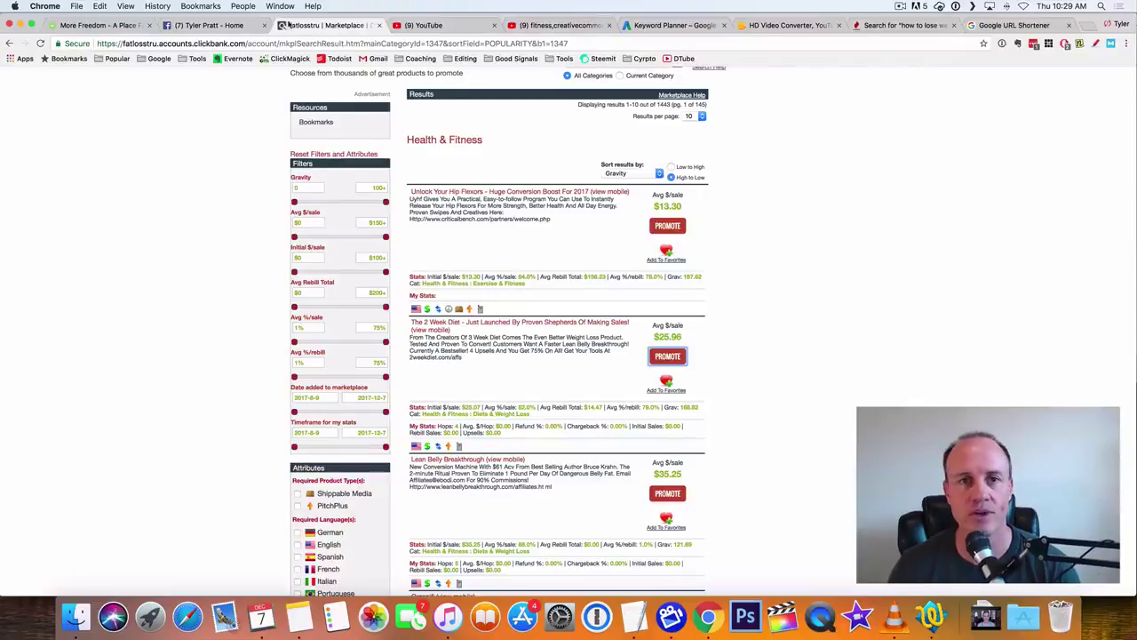
- Paste the HopLink into Google URL Shortener, shorten it to goo.gl/74v8jM and copy it
left_click(1019, 27)
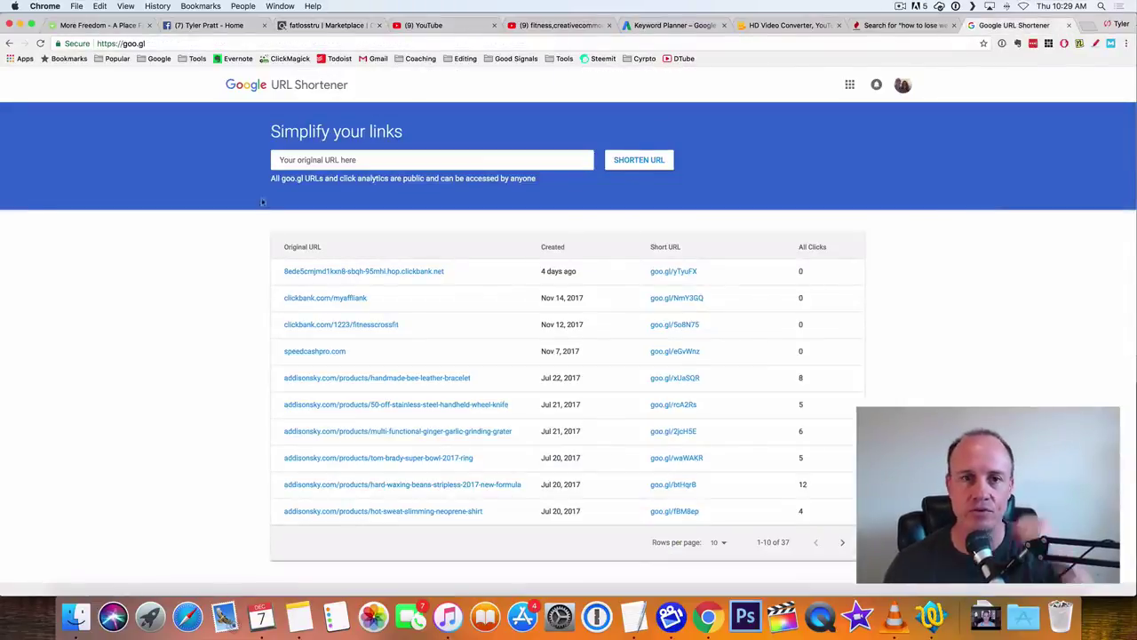
right_click(300, 160)
left_click(312, 213)
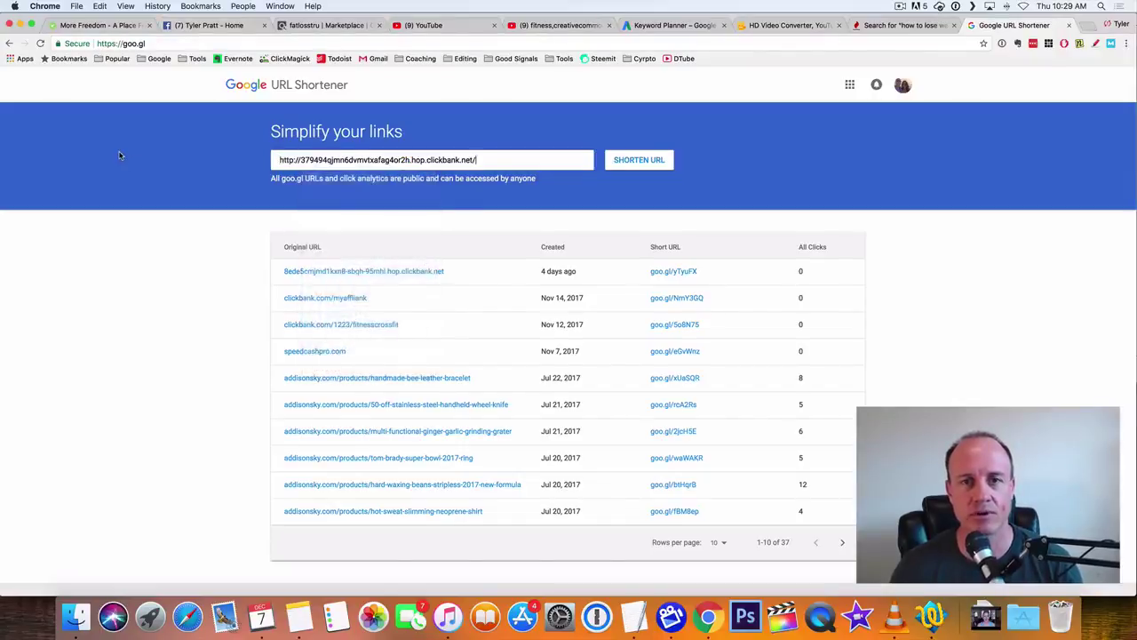
left_click(639, 163)
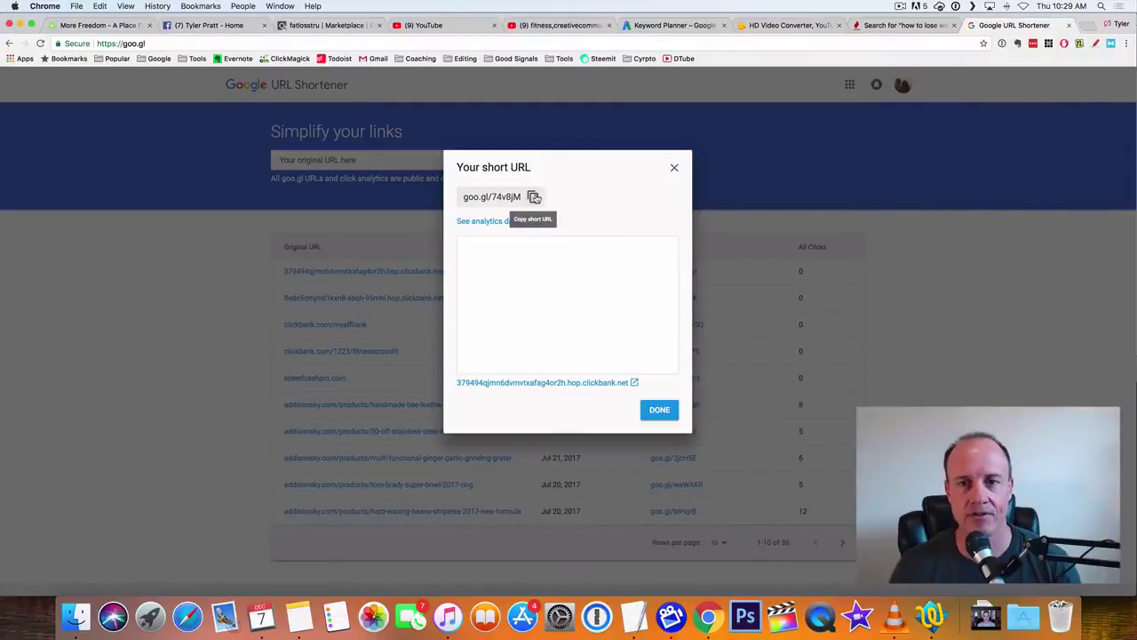
left_click(534, 197)
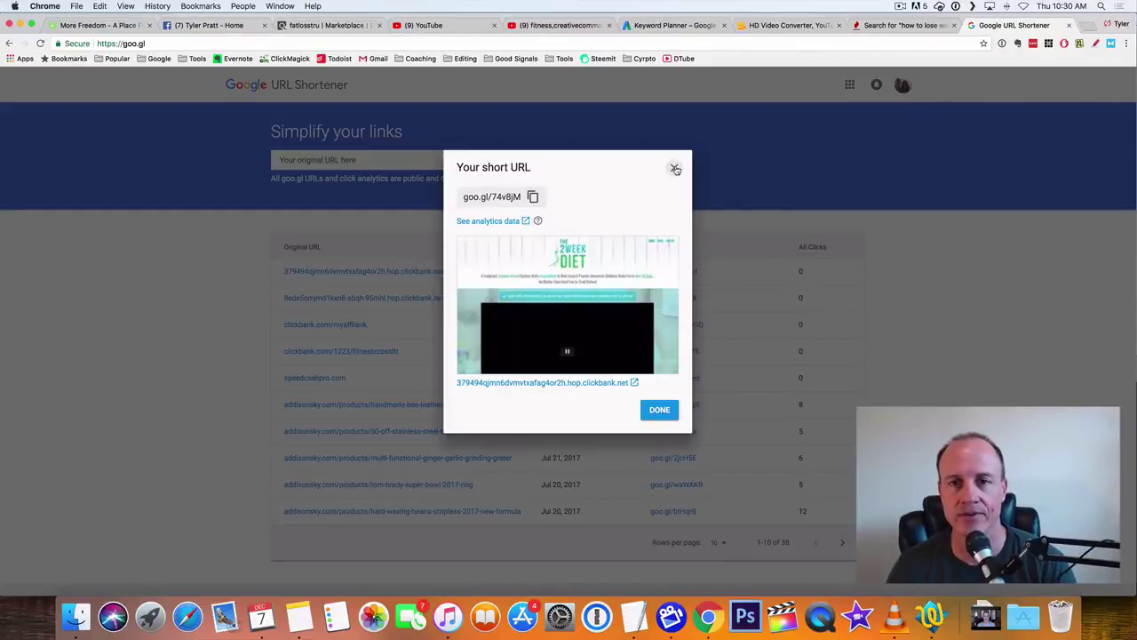
left_click(676, 168)
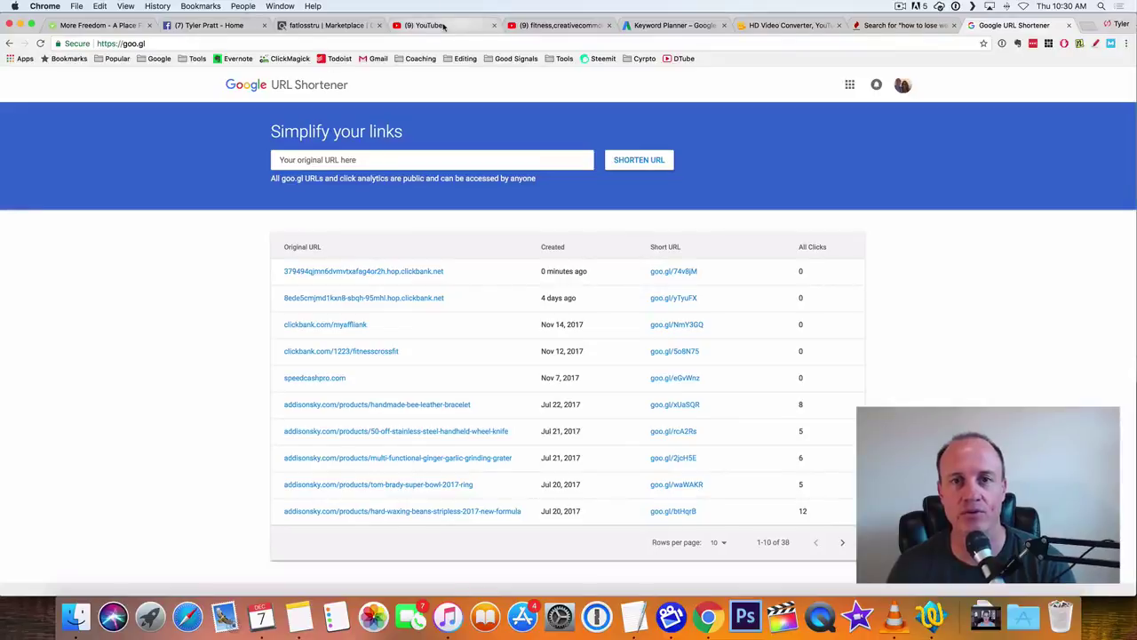
- Clear the previous query from the YouTube search box
left_click(444, 26)
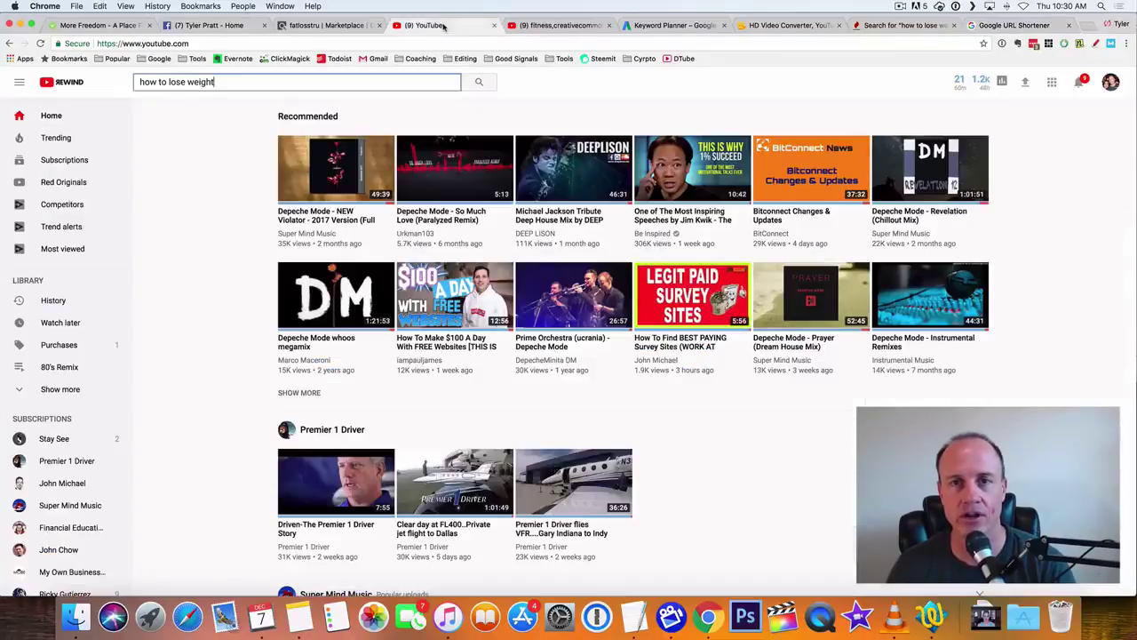
triple_click(229, 81)
key("BackSpace")
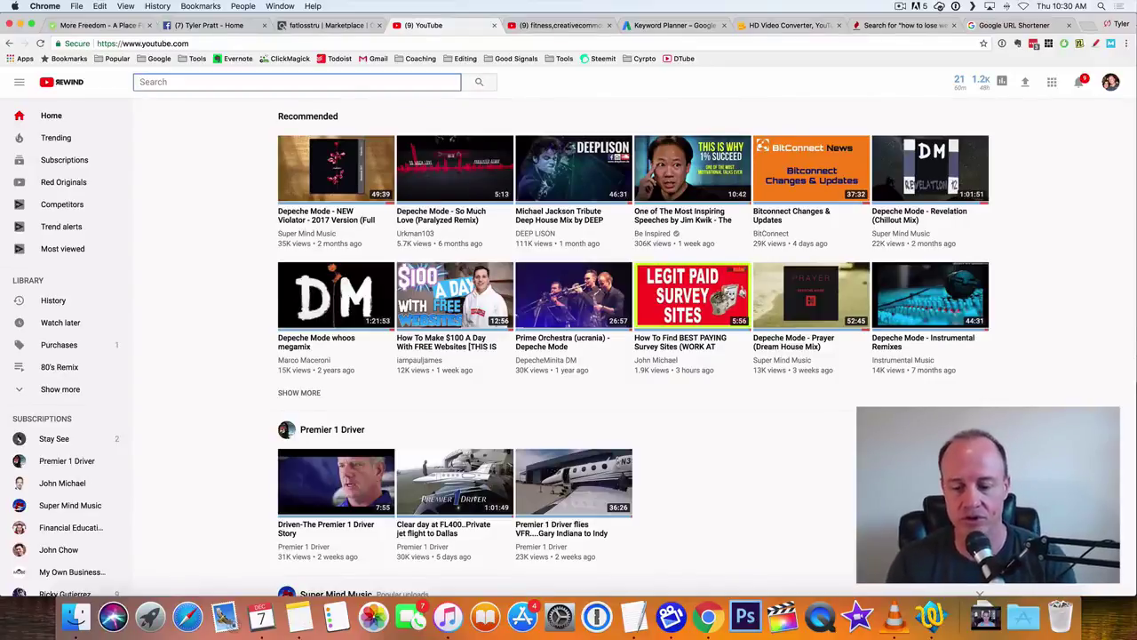
- Search YouTube for 'how to lose weight women' and check the vidIQ keyword score
type("how to")
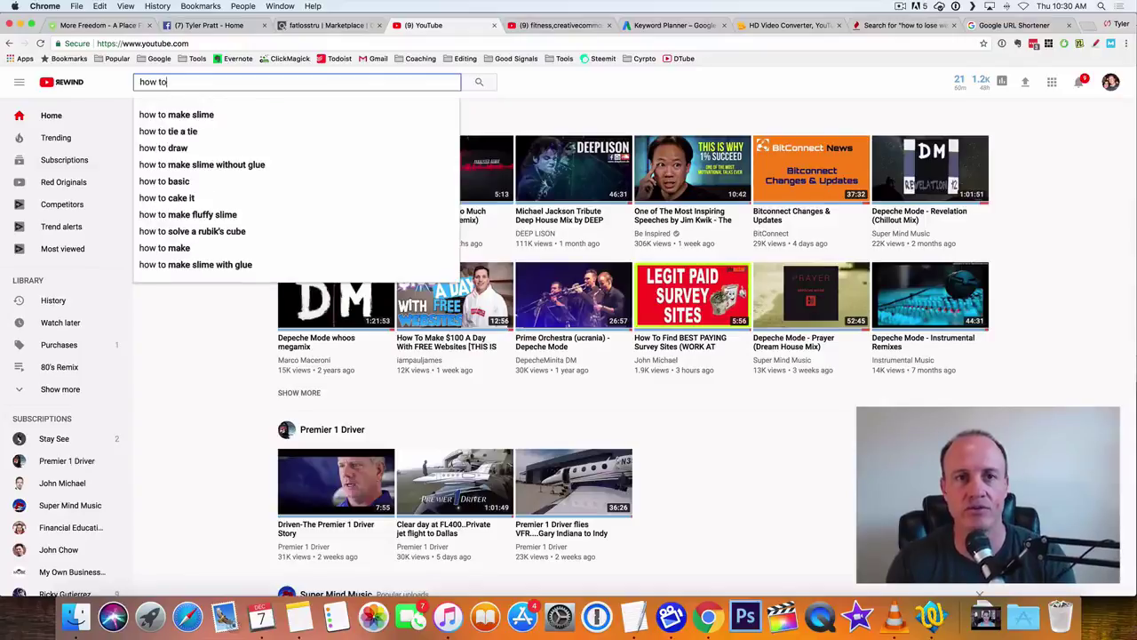
type(" lose ")
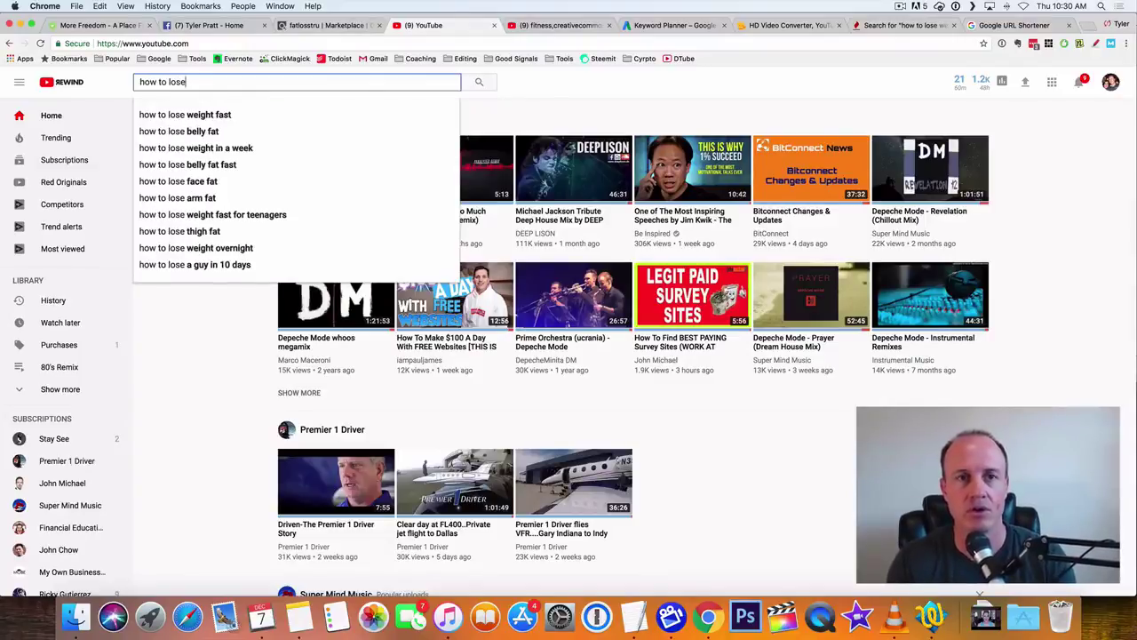
type("w")
type("e")
key("BackSpace")
key("BackSpace")
key("BackSpace")
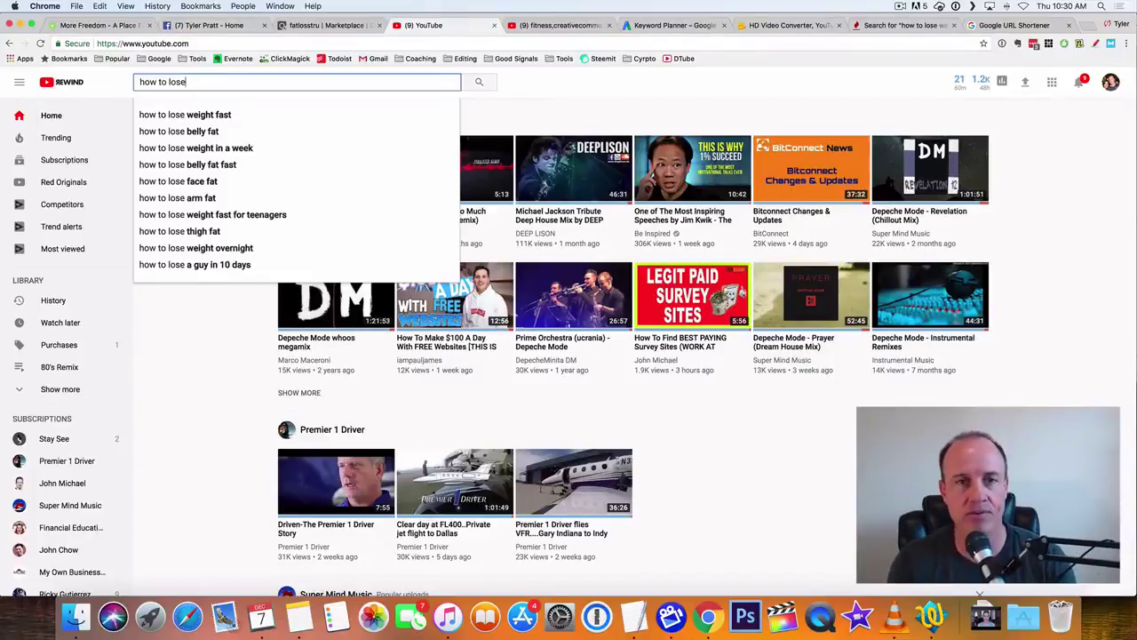
type("s")
key("BackSpace")
type("wie")
key("BackSpace")
key("BackSpace")
type("eight")
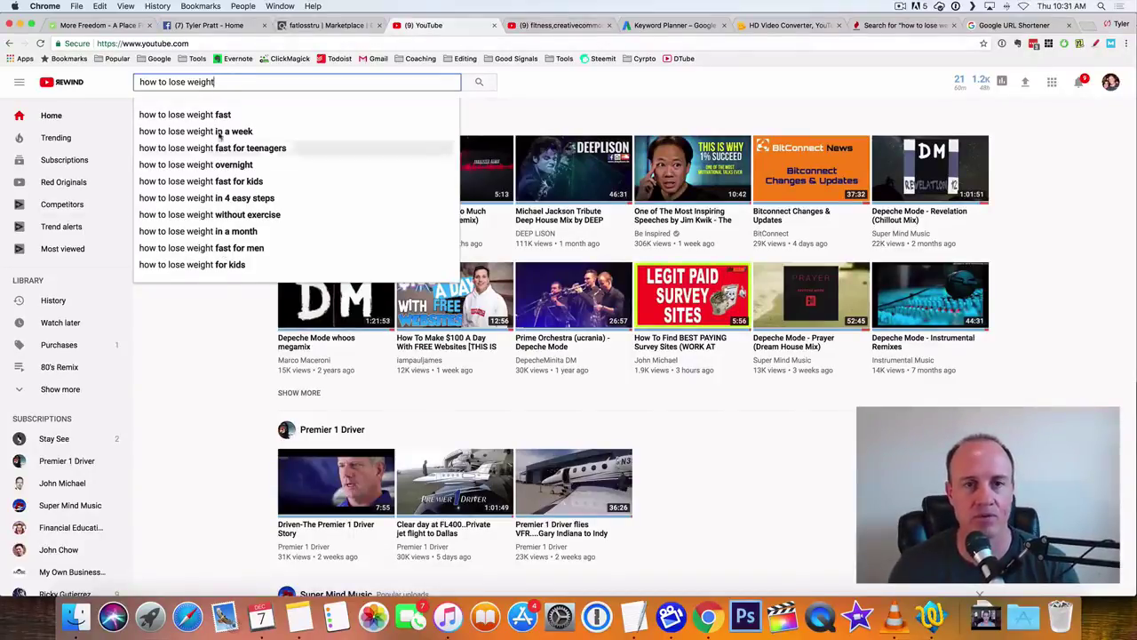
type("wo")
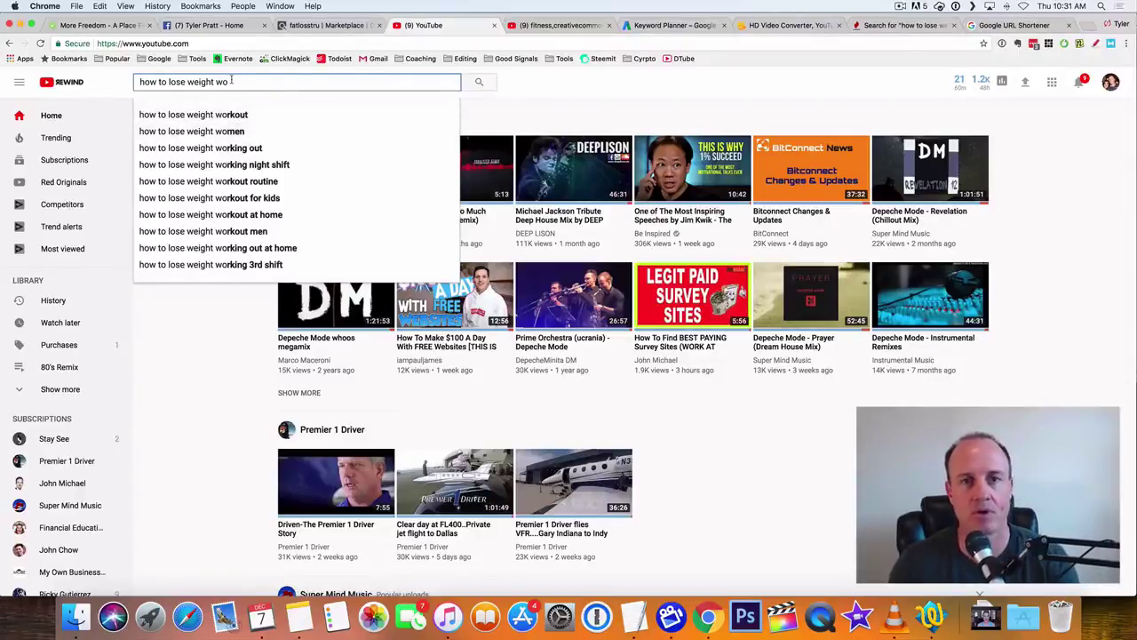
type("men")
key("BackSpace")
key("BackSpace")
key("BackSpace")
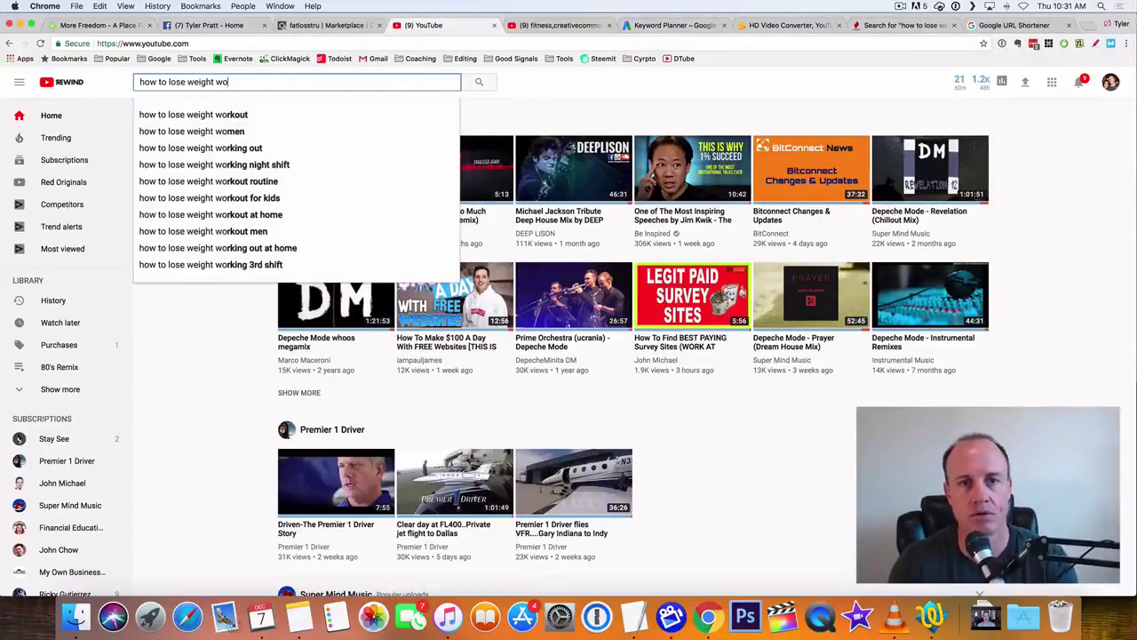
type("m")
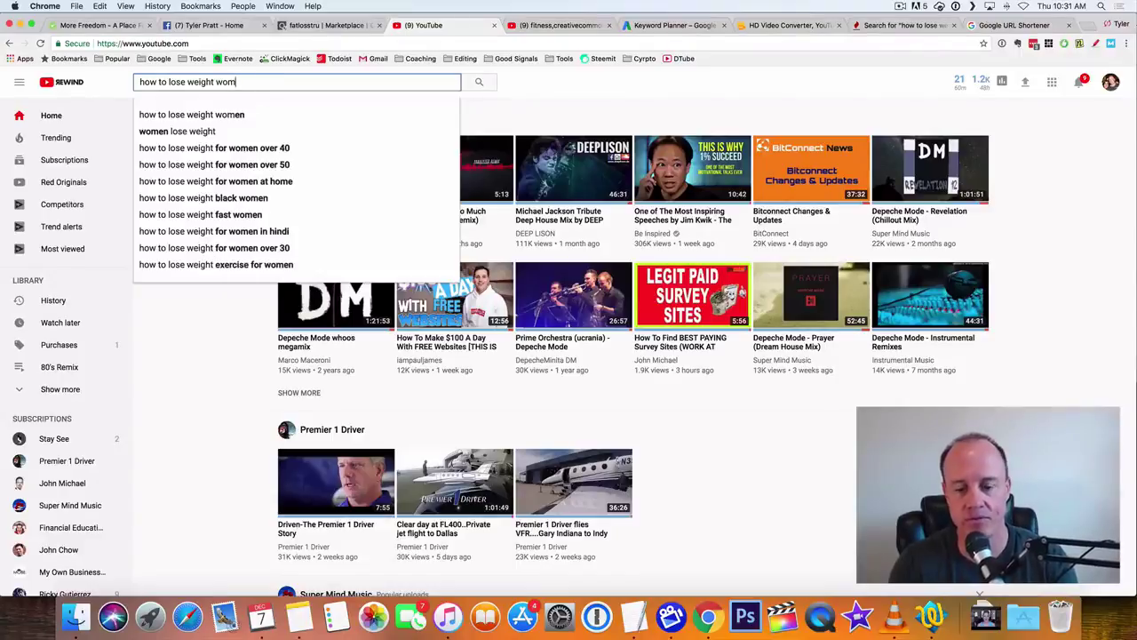
type("en")
key("Return")
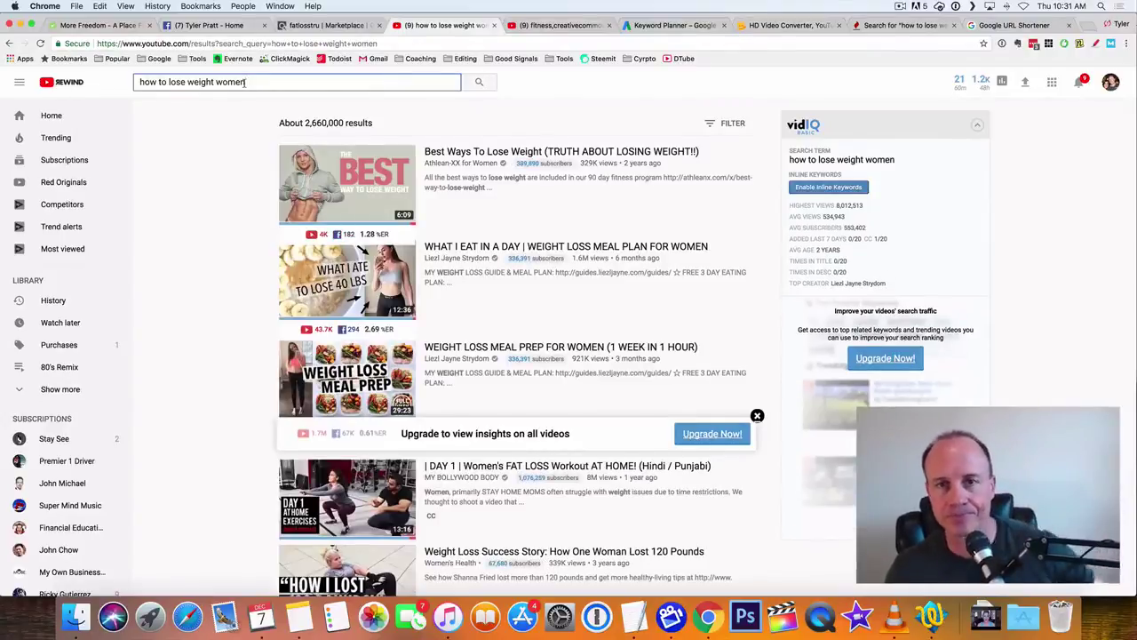
- Check Keyword Planner's ideas for 'how to lose weight', then move to Keyword Tool
left_click(783, 27)
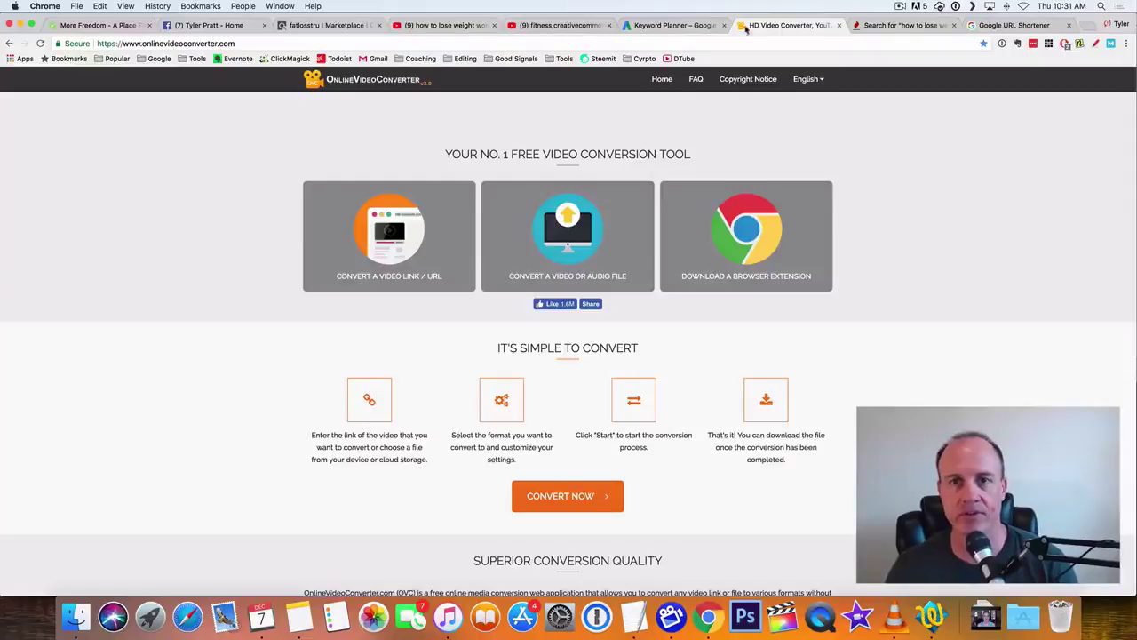
left_click(664, 27)
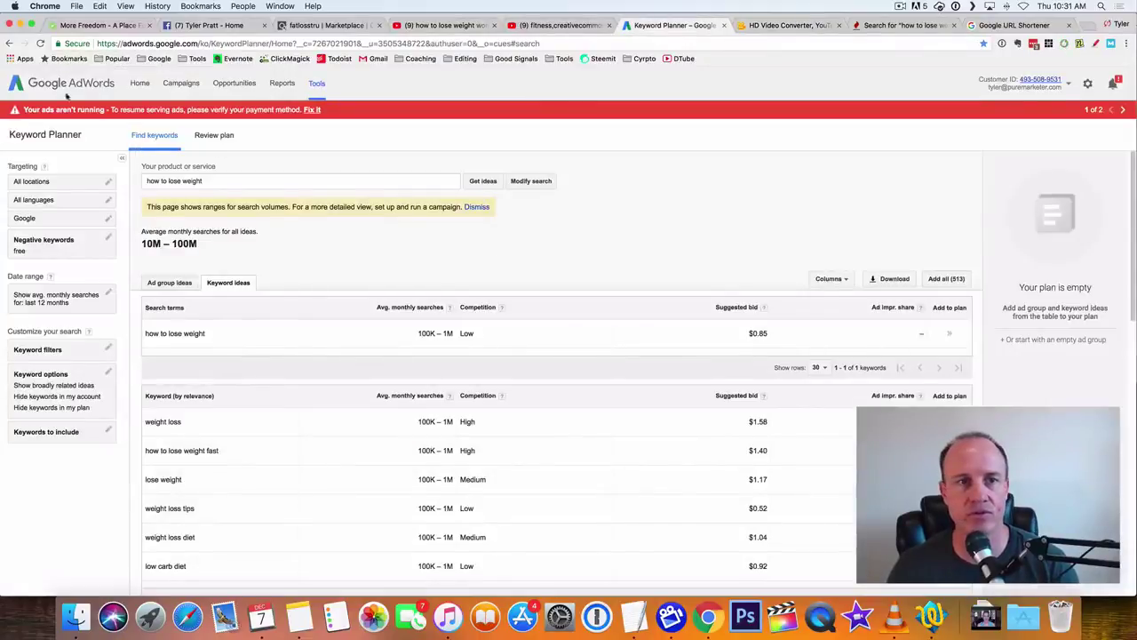
left_click(253, 181)
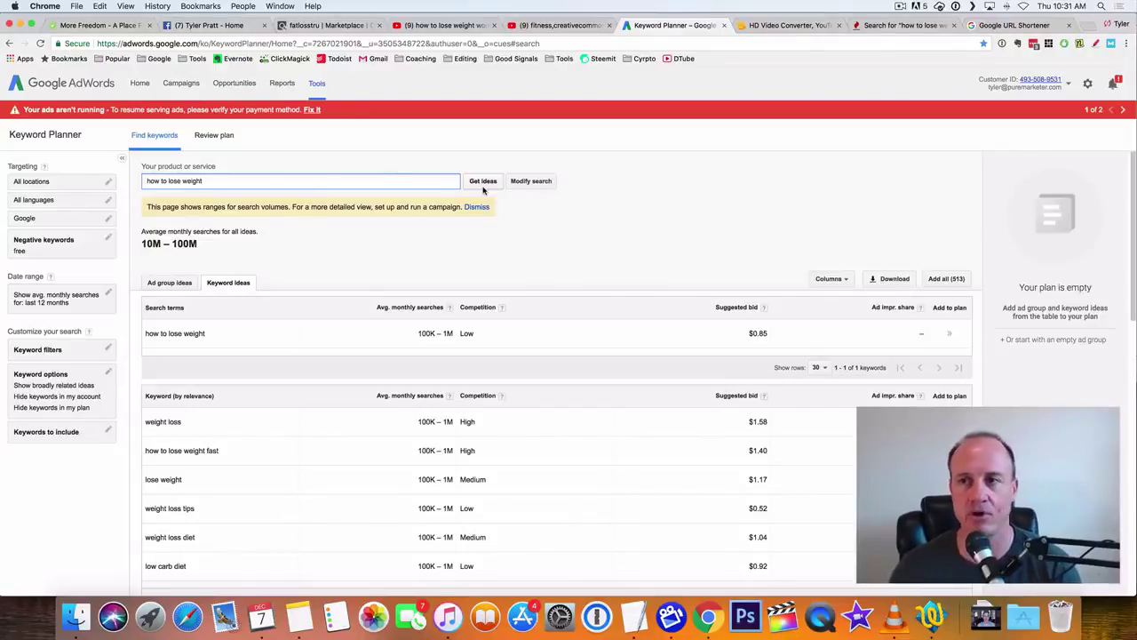
left_click(893, 27)
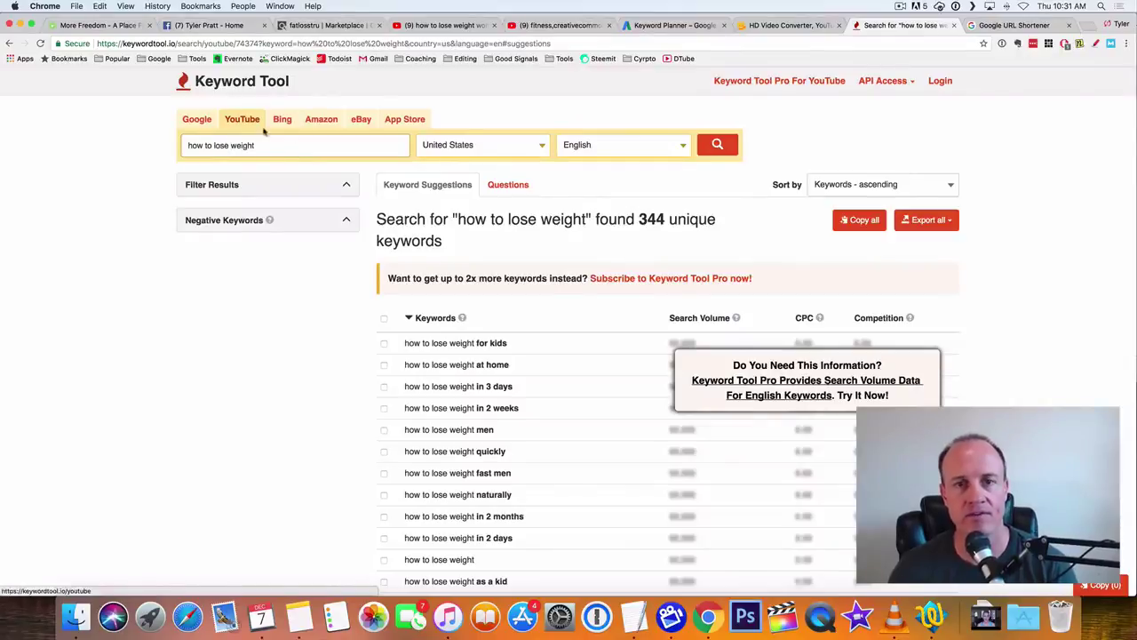
- Scroll through Keyword Tool's 344 YouTube suggestions for 'how to lose weight'
scroll(340, 363, "down", 2)
scroll(339, 363, "down", 4)
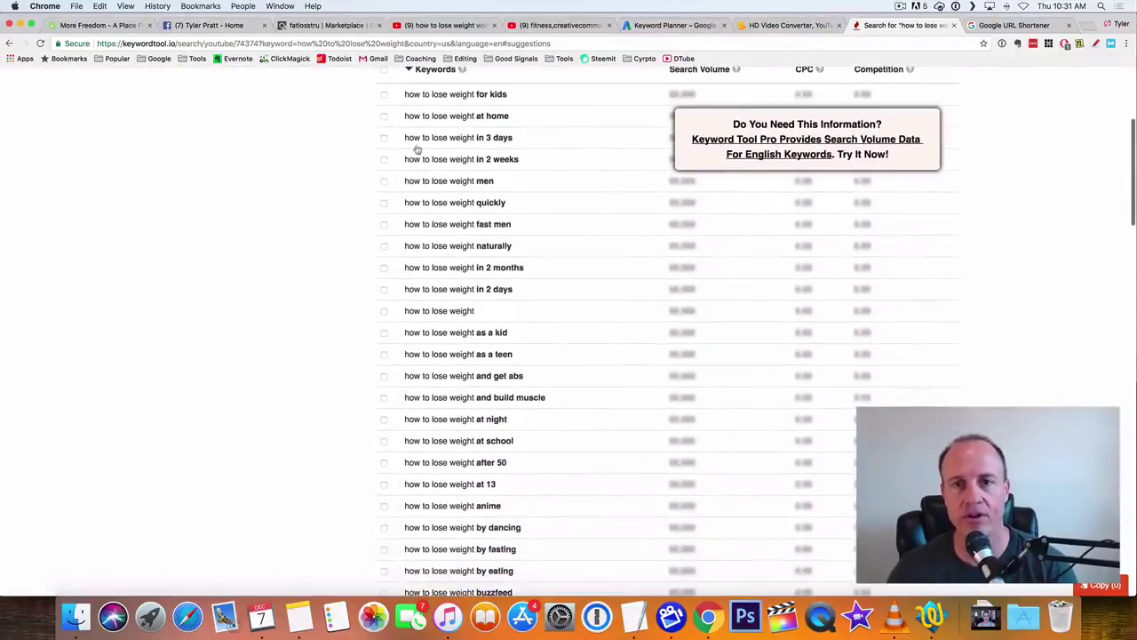
scroll(462, 376, "down", 7)
scroll(459, 380, "down", 1)
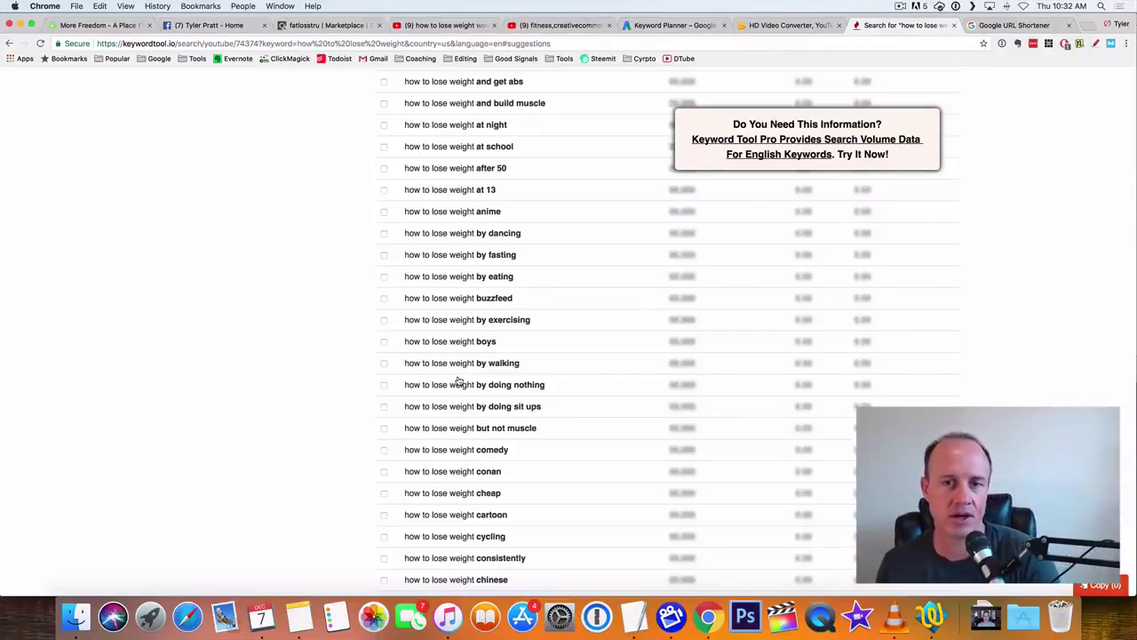
scroll(459, 380, "up", 3)
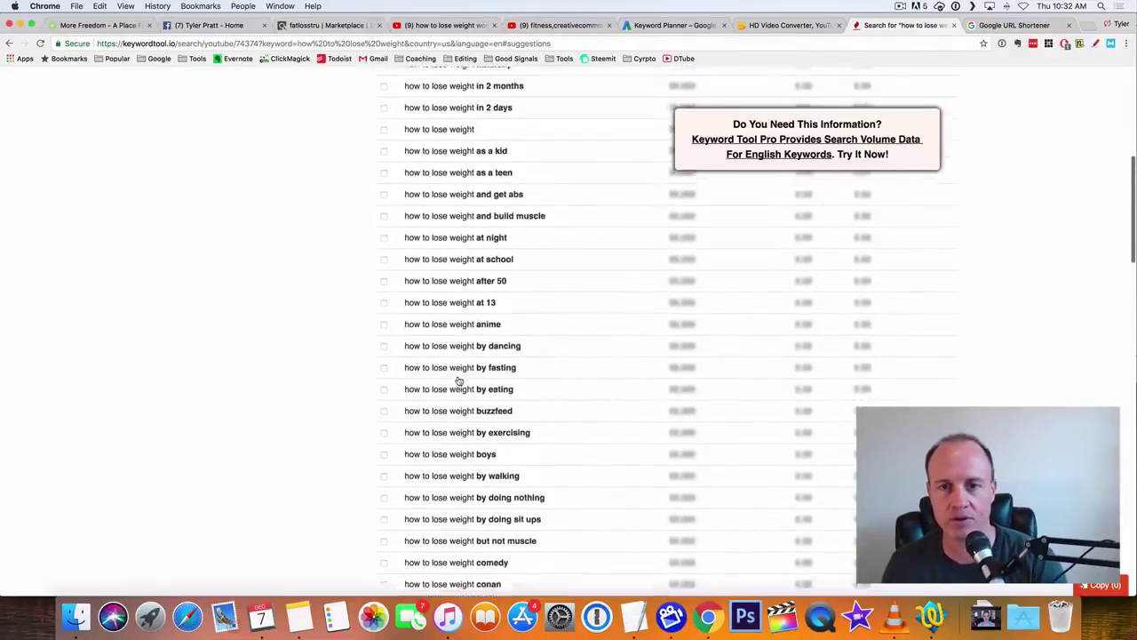
scroll(459, 380, "up", 5)
scroll(459, 380, "down", 8)
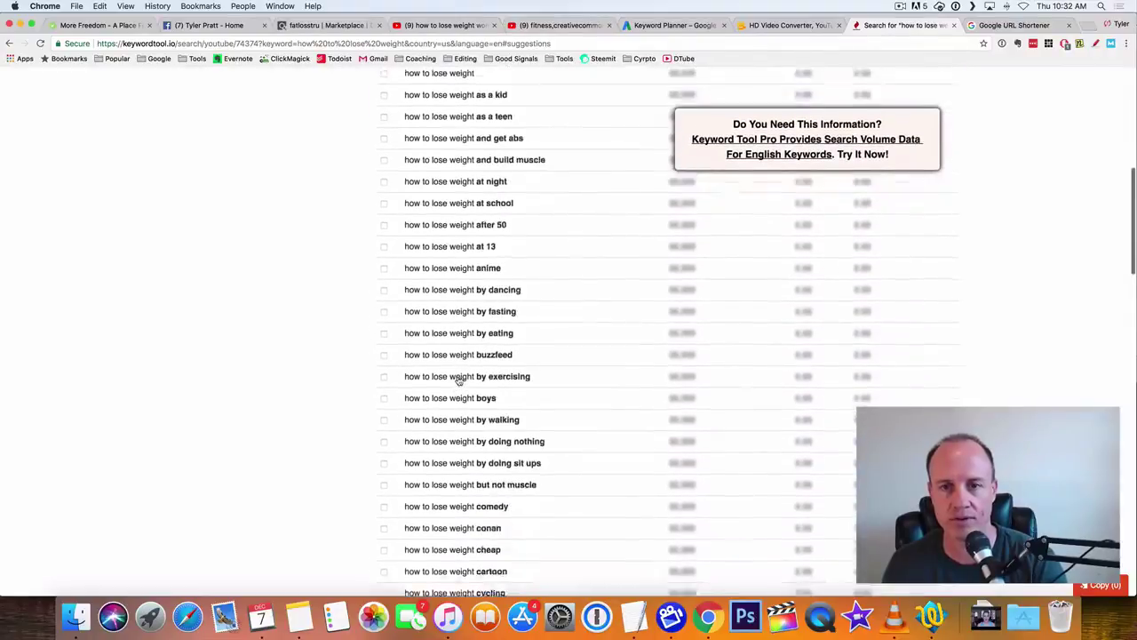
scroll(459, 380, "down", 10)
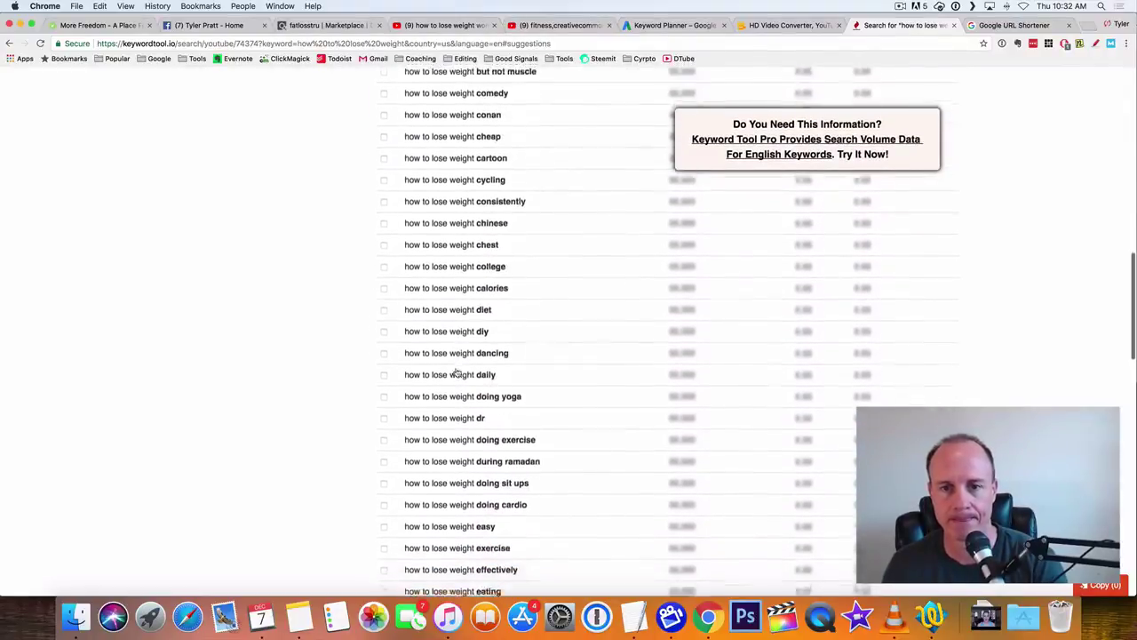
scroll(458, 374, "down", 5)
scroll(457, 376, "up", 15)
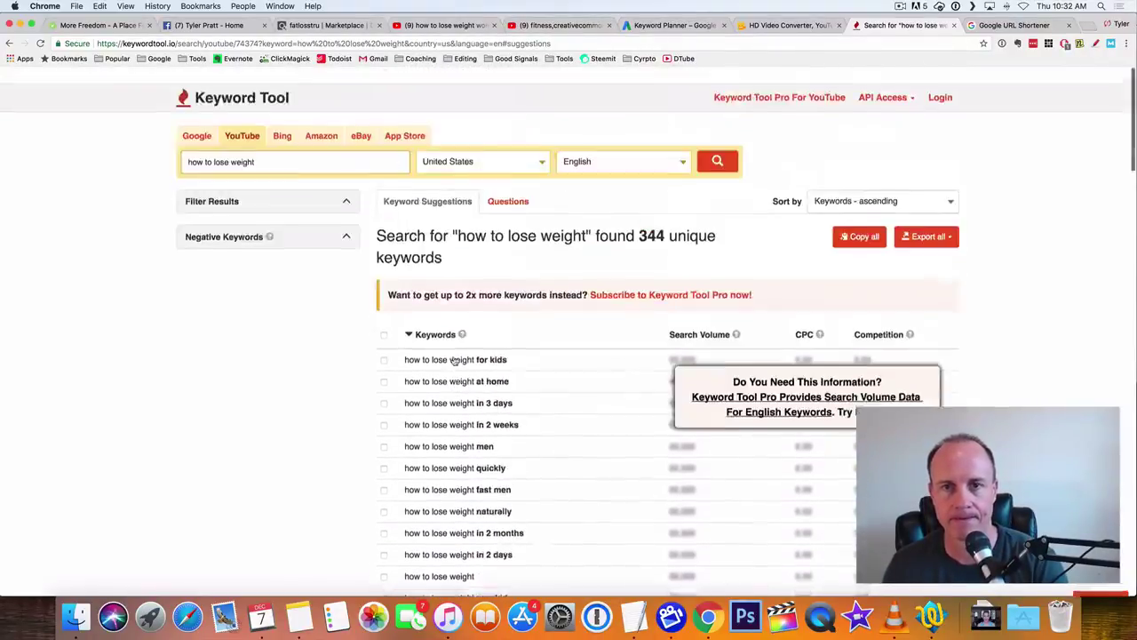
- Search Keyword Tool for 'how to lose weight w' and review its 12 suggestions
left_click(314, 145)
type("w")
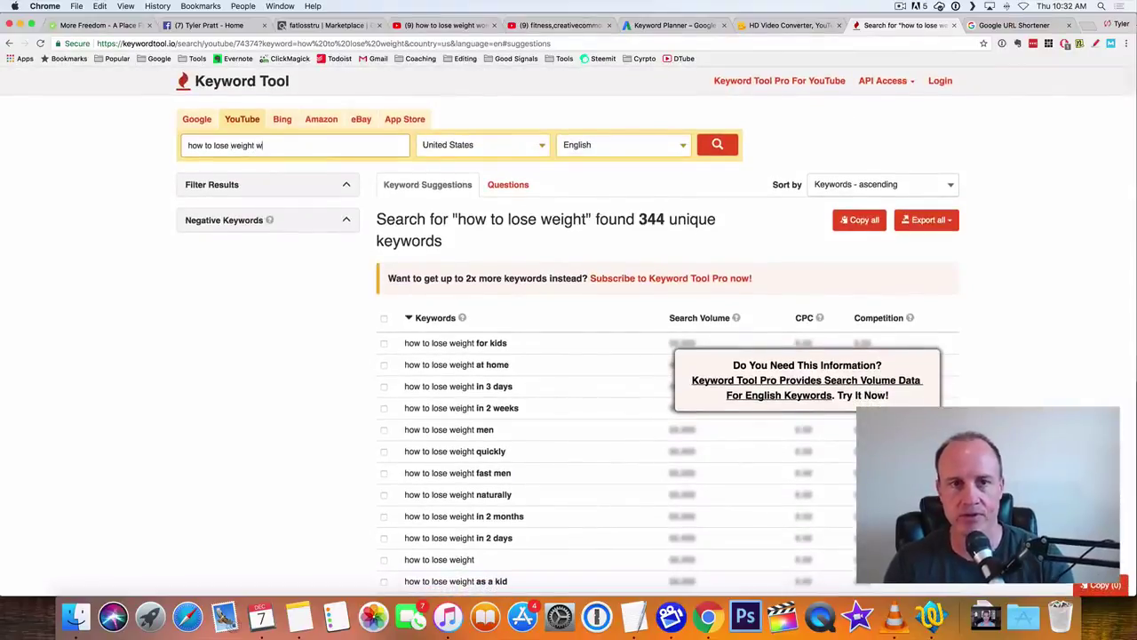
key("Return")
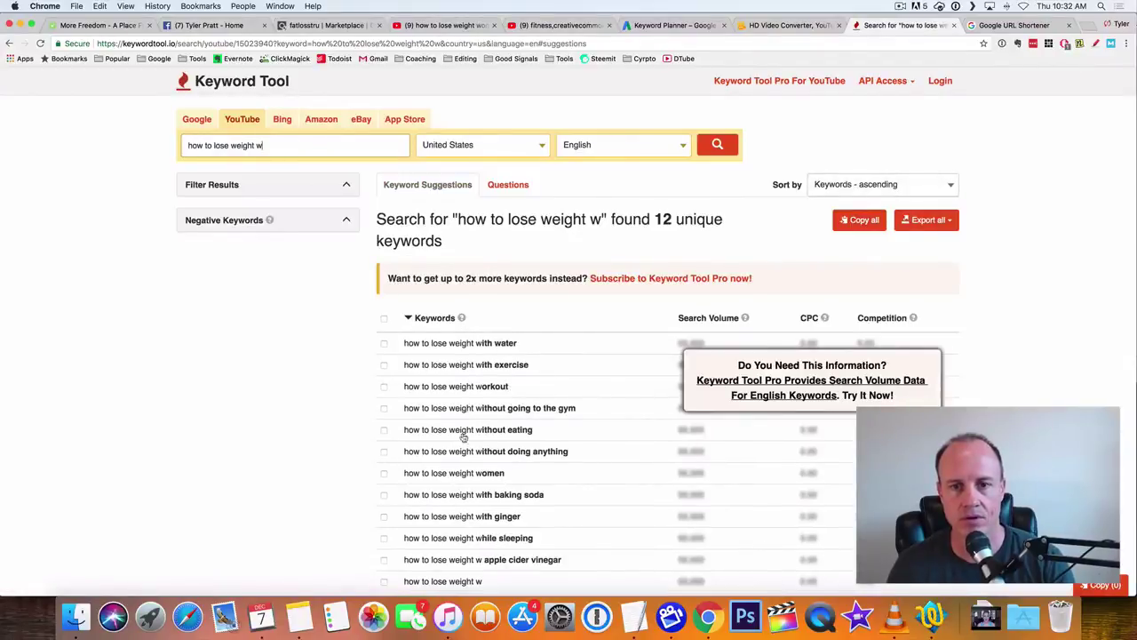
scroll(463, 473, "down", 1)
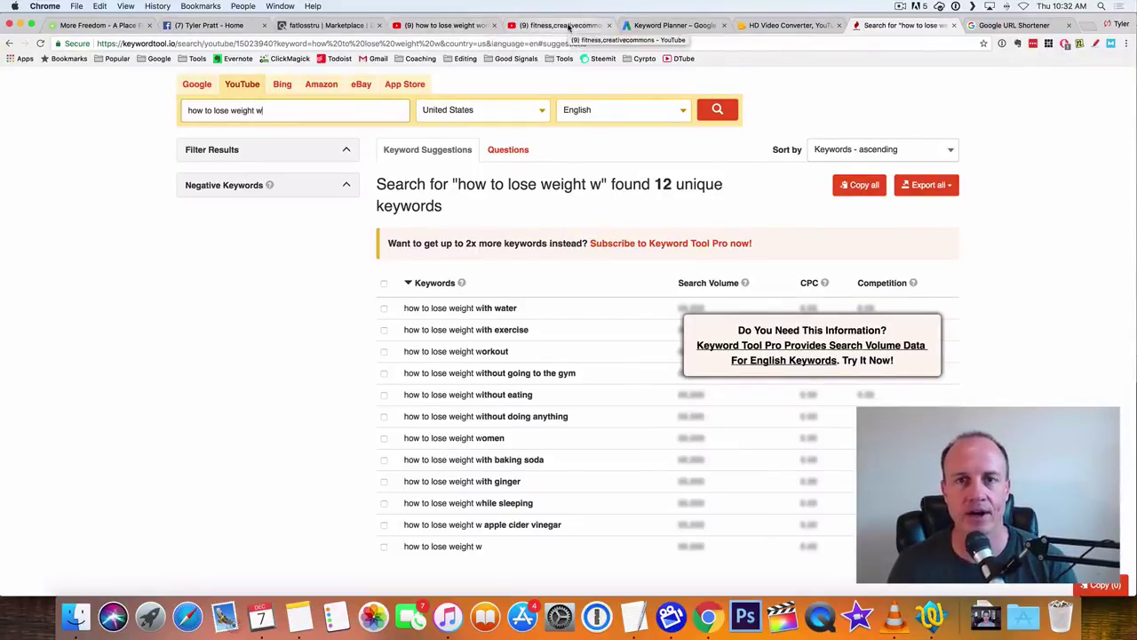
- Switch to the 'fitness,creativecommons' YouTube results and skim the list
left_click(571, 26)
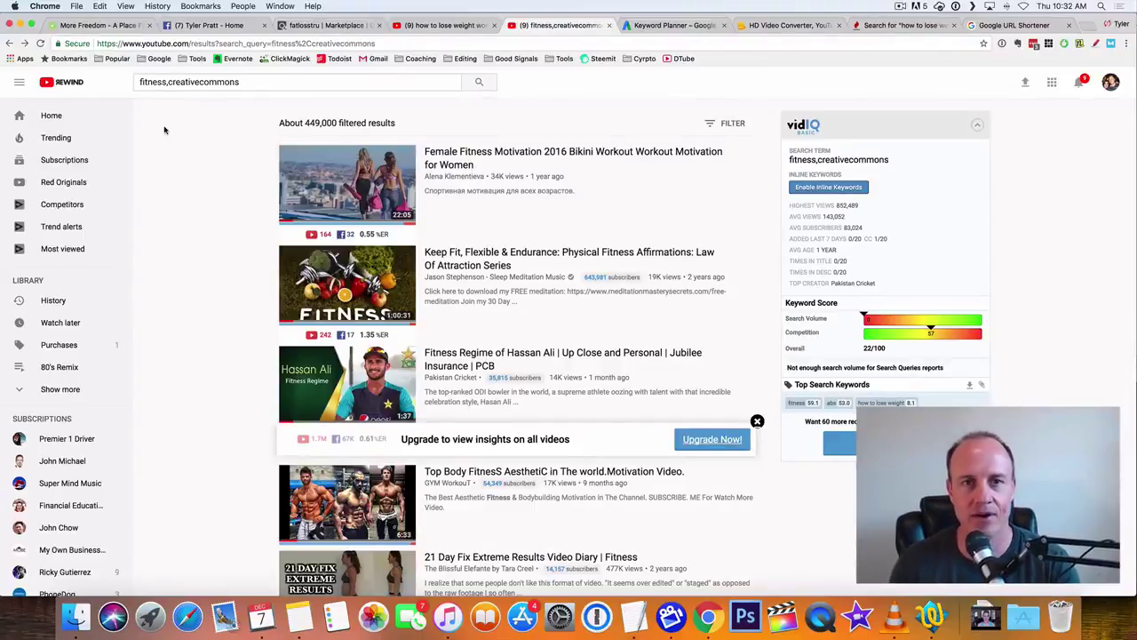
scroll(166, 137, "down", 3)
scroll(167, 140, "up", 3)
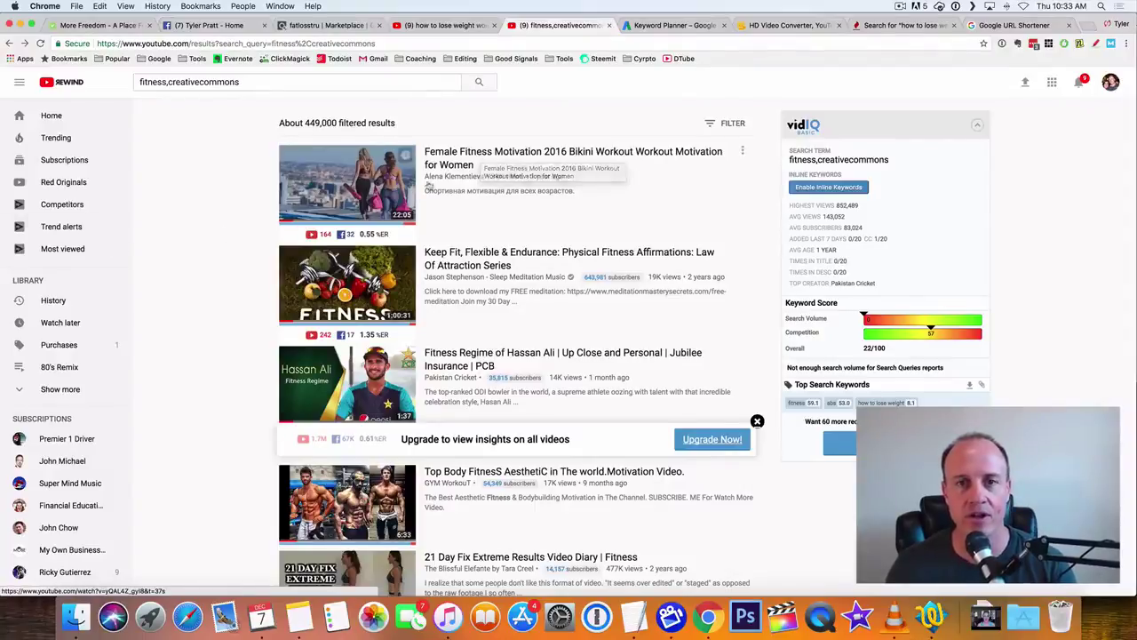
- Preview the Female Fitness Motivation 2016 video, then return to the search results
left_click(564, 152)
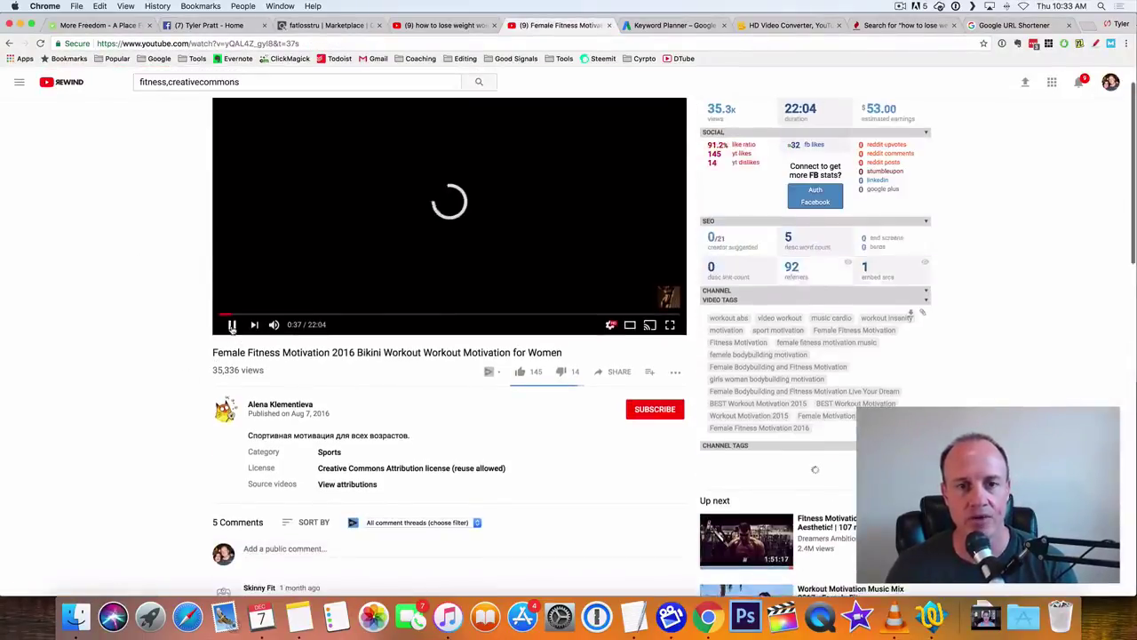
left_click(232, 327)
scroll(222, 311, "down", 3)
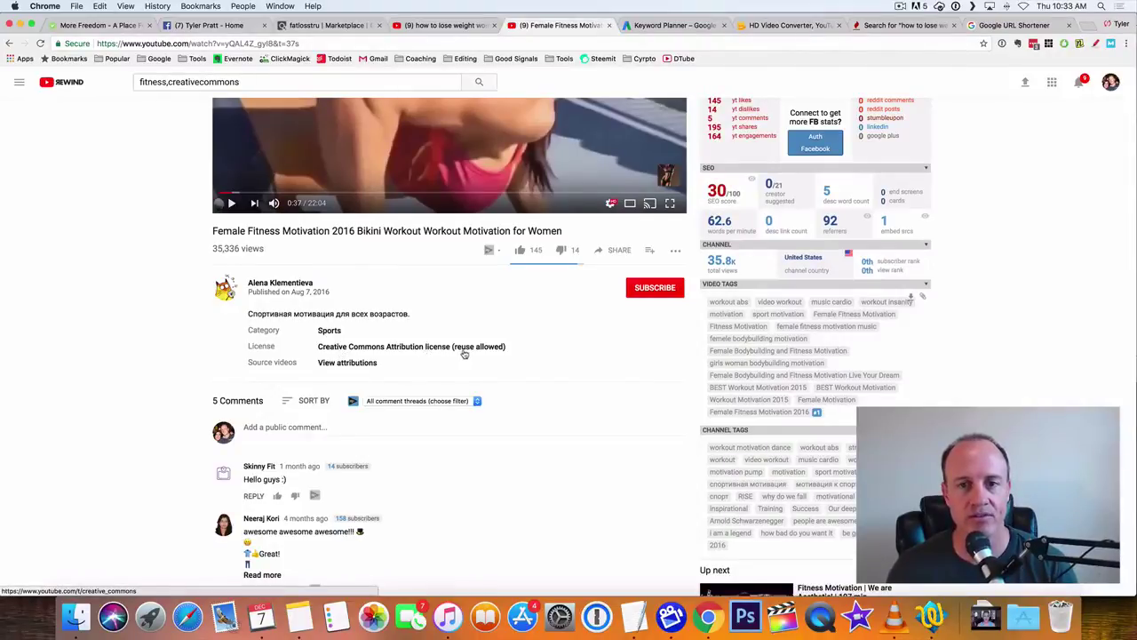
scroll(158, 345, "up", 4)
scroll(213, 278, "up", 1)
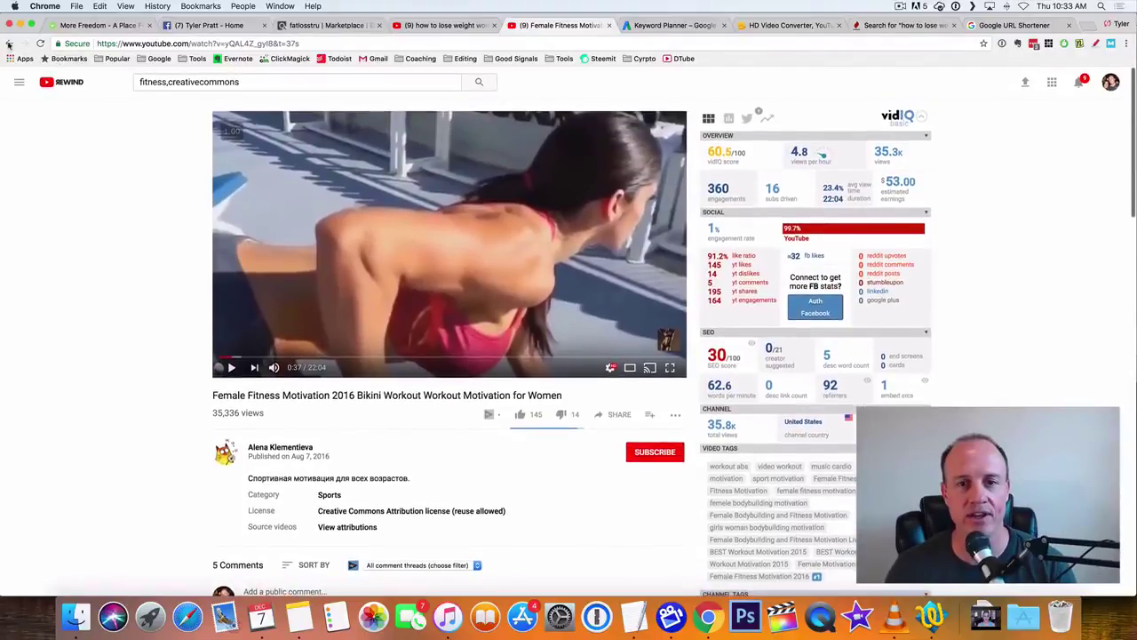
left_click(9, 42)
- Open and pause the '21 Day Fix Extreme Results Video Diary' video
scroll(228, 293, "down", 5)
left_click(515, 290)
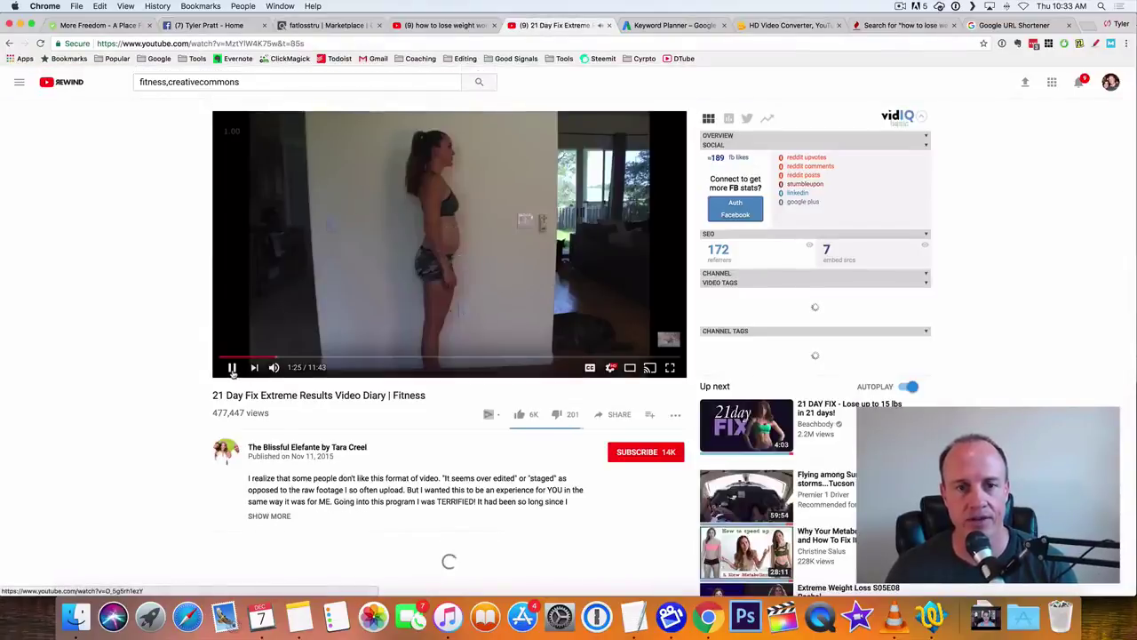
left_click(231, 366)
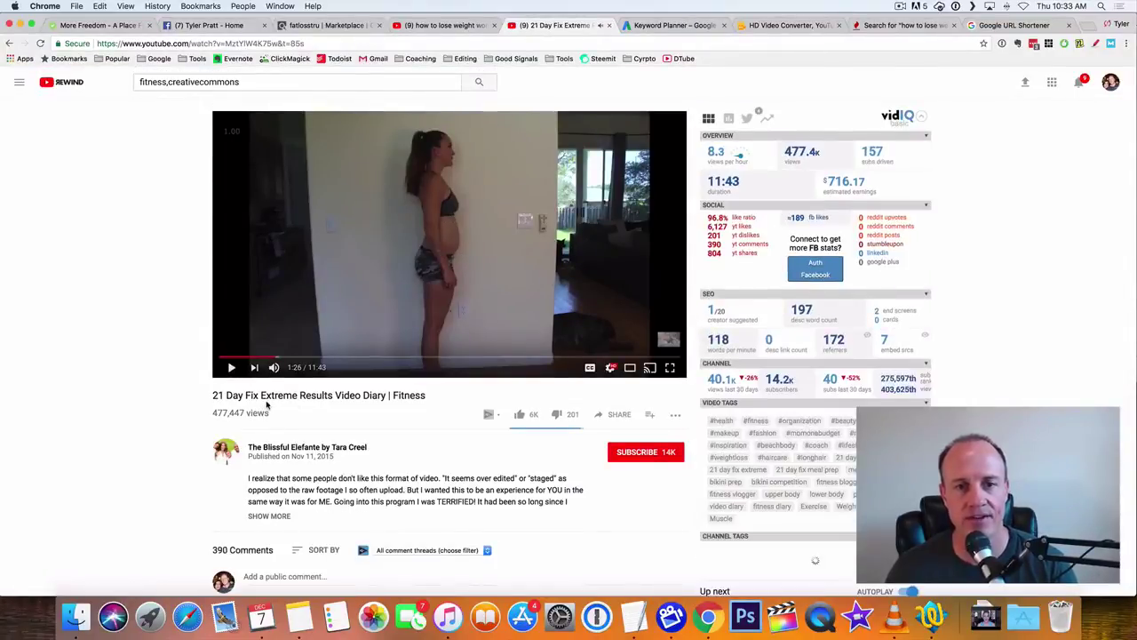
scroll(107, 351, "down", 4)
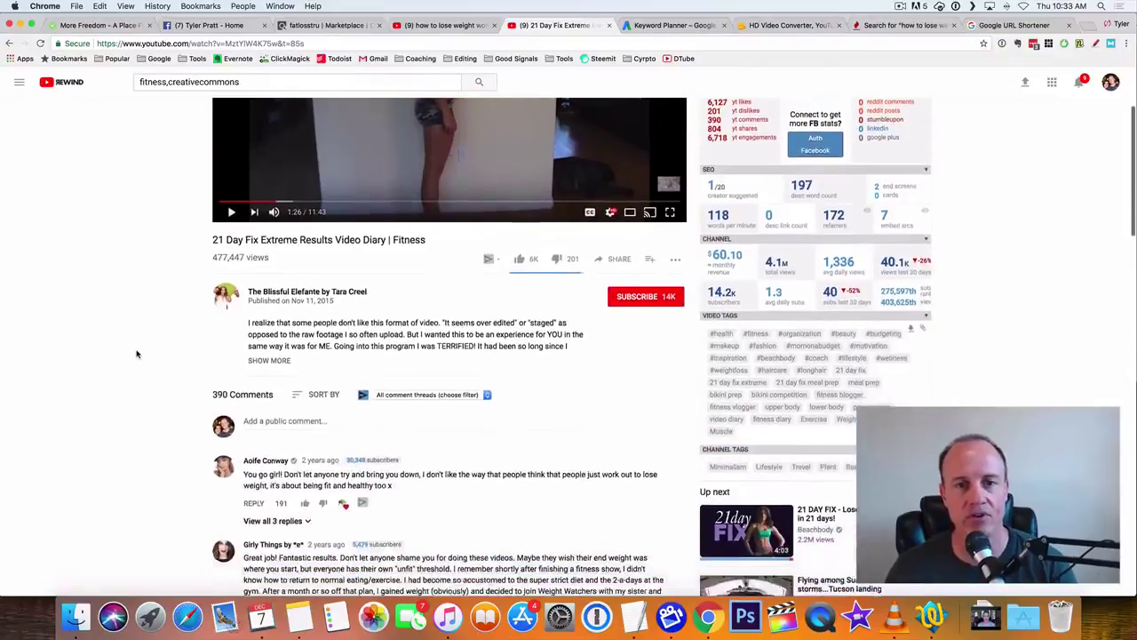
scroll(138, 352, "up", 4)
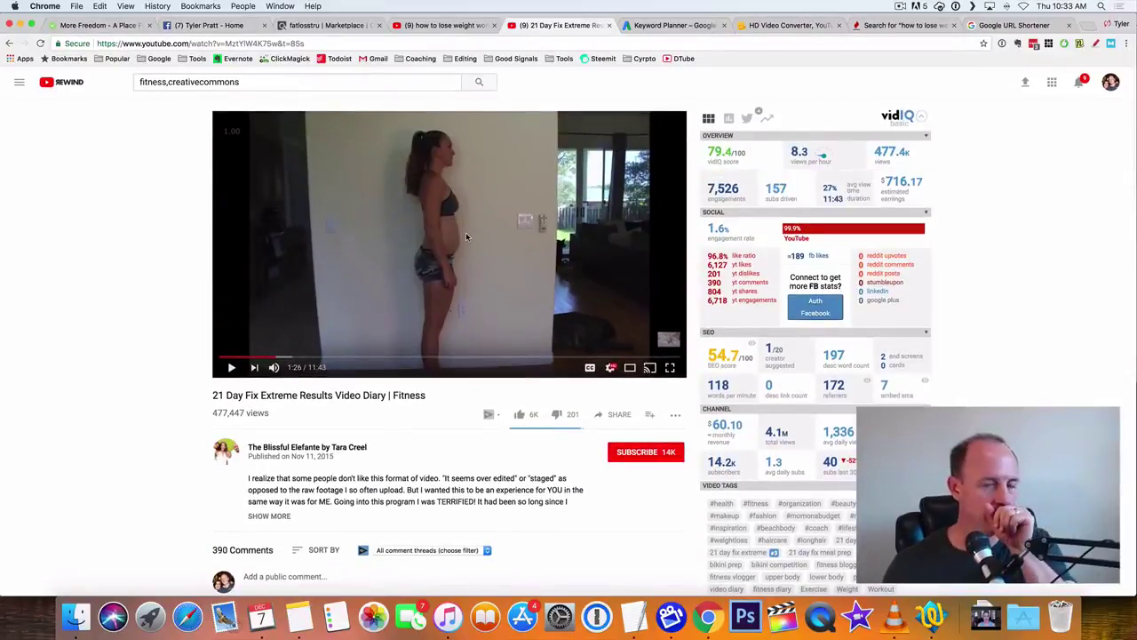
scroll(109, 294, "down", 2)
scroll(110, 294, "down", 1)
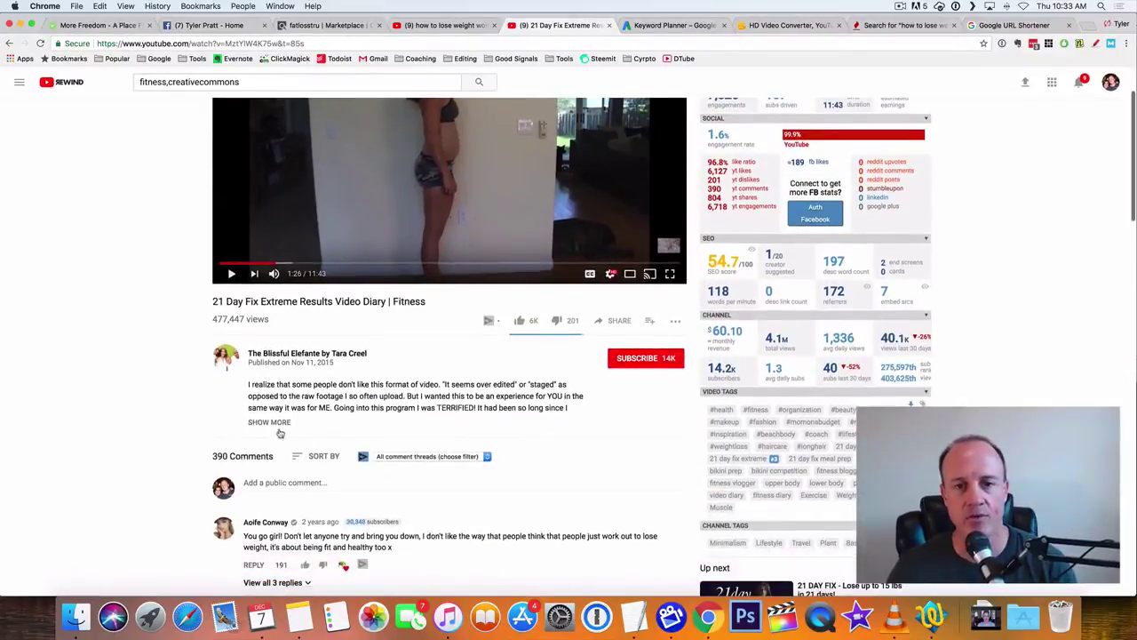
- Confirm the Creative Commons Attribution licence in the description and select the video's URL
left_click(273, 423)
scroll(272, 425, "down", 12)
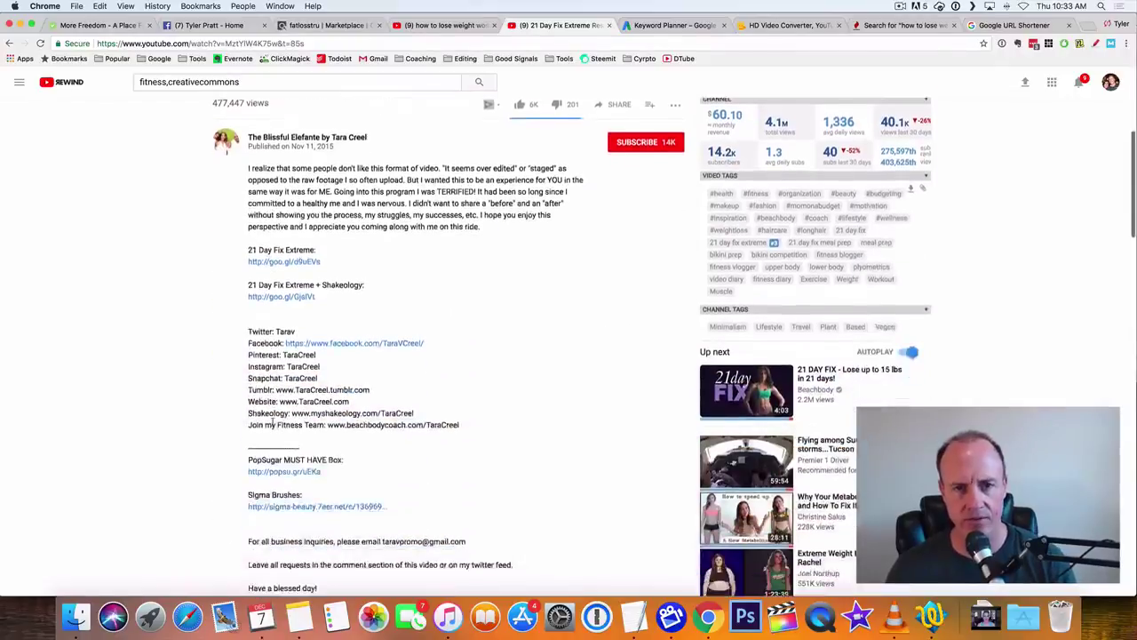
scroll(271, 425, "down", 3)
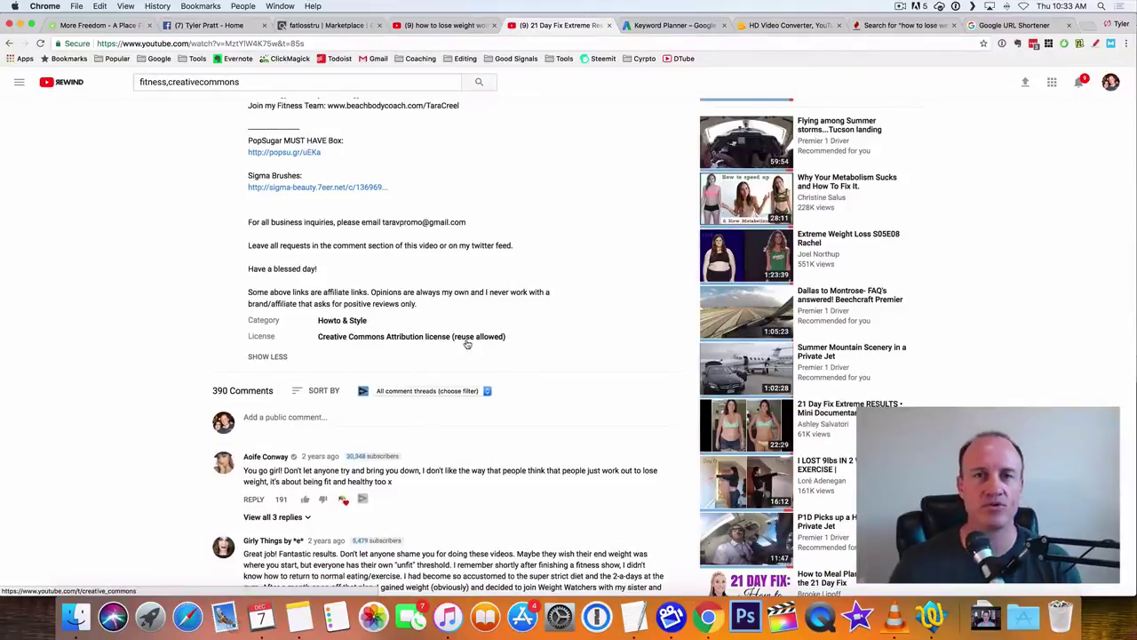
scroll(198, 160, "up", 15)
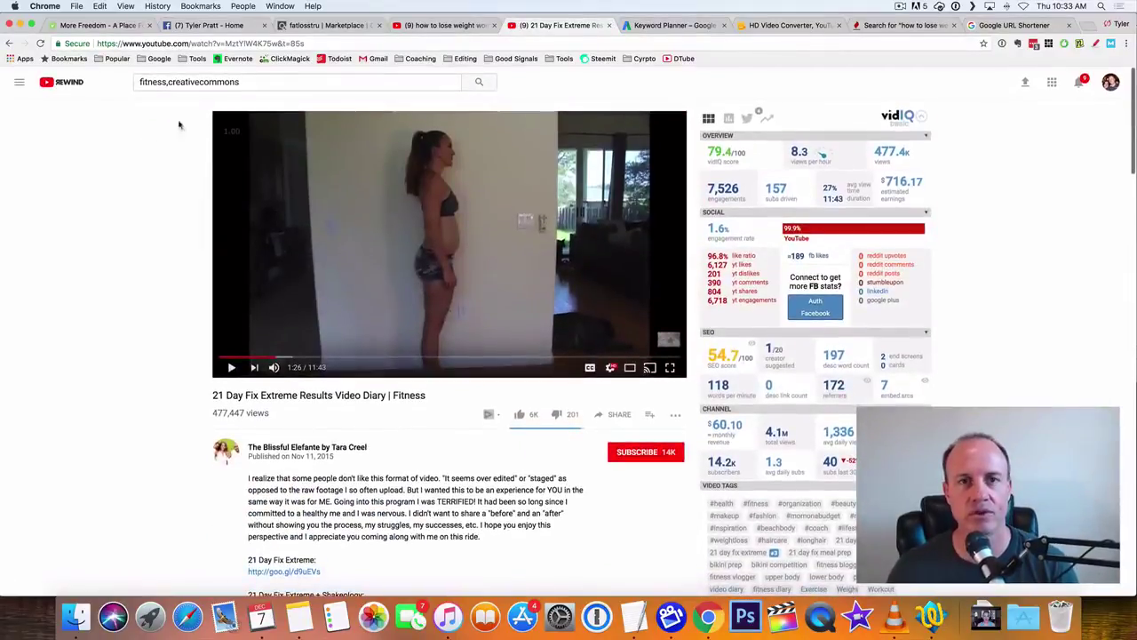
left_click_drag(278, 42, 98, 43)
key("super+c")
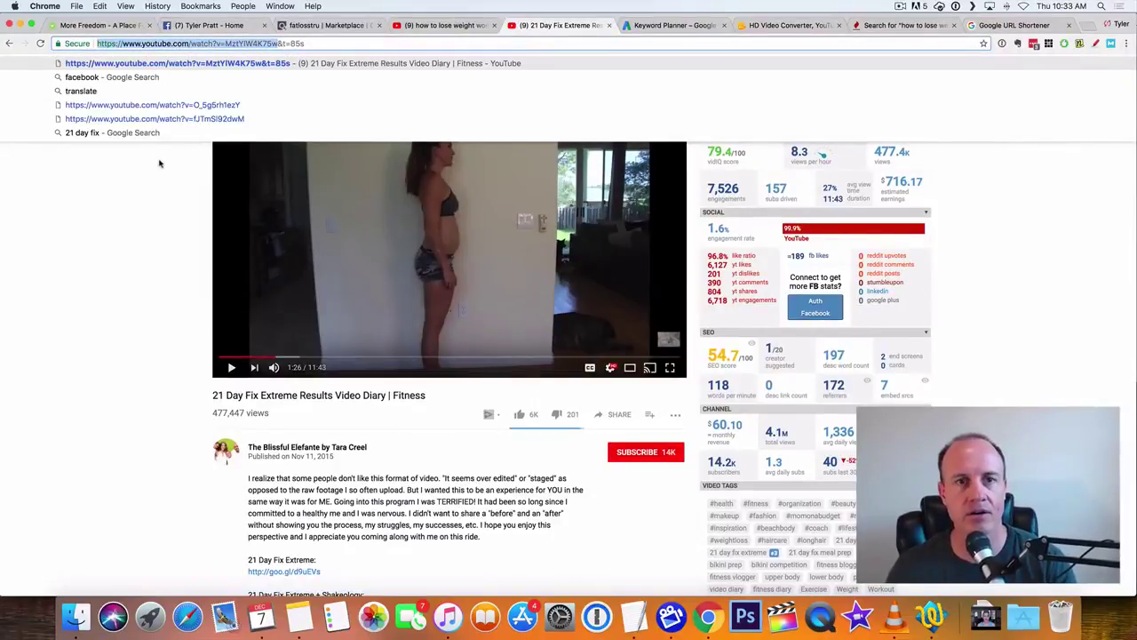
- Convert the pasted 21 Day Fix video link to .mp4 in OnlineVideoConverter
left_click(763, 25)
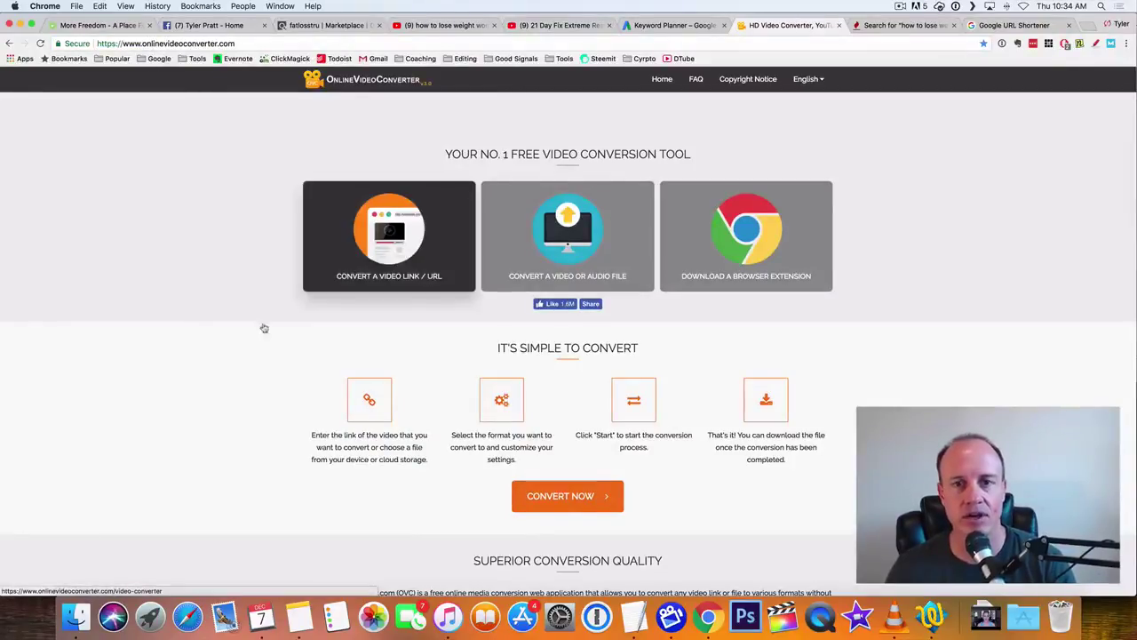
left_click(385, 243)
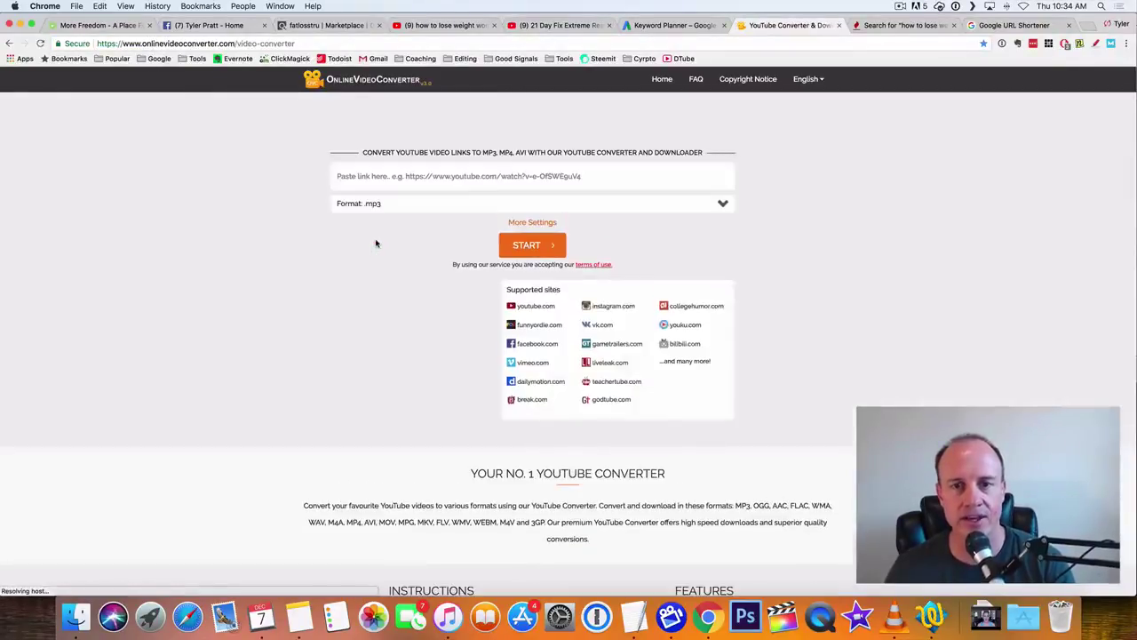
left_click(468, 177)
key("super+v")
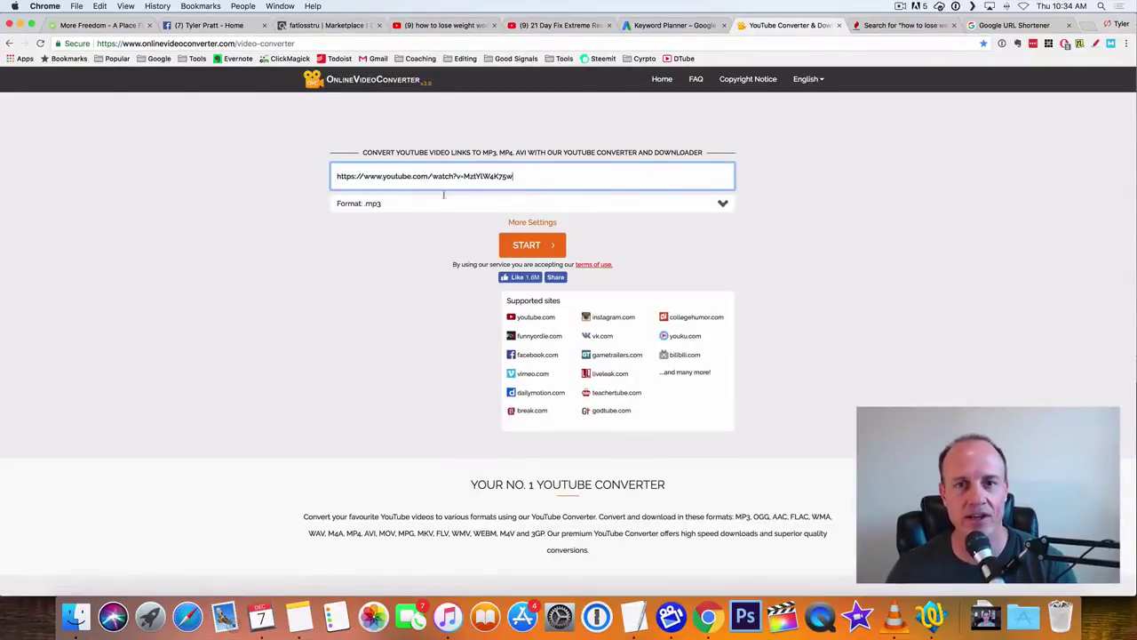
left_click(423, 206)
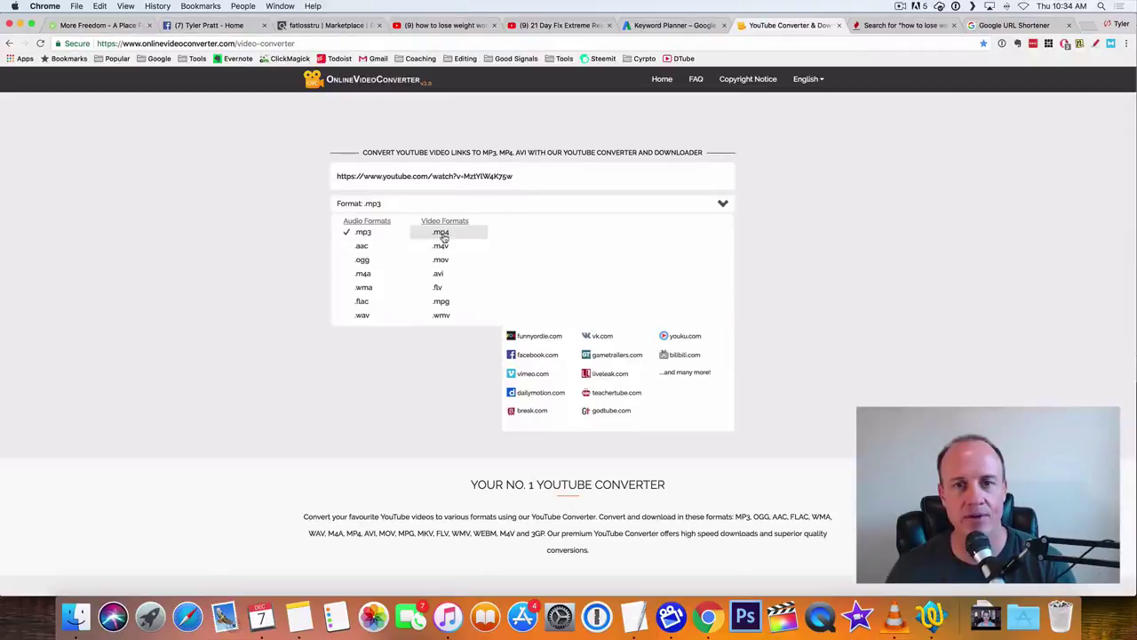
left_click(441, 233)
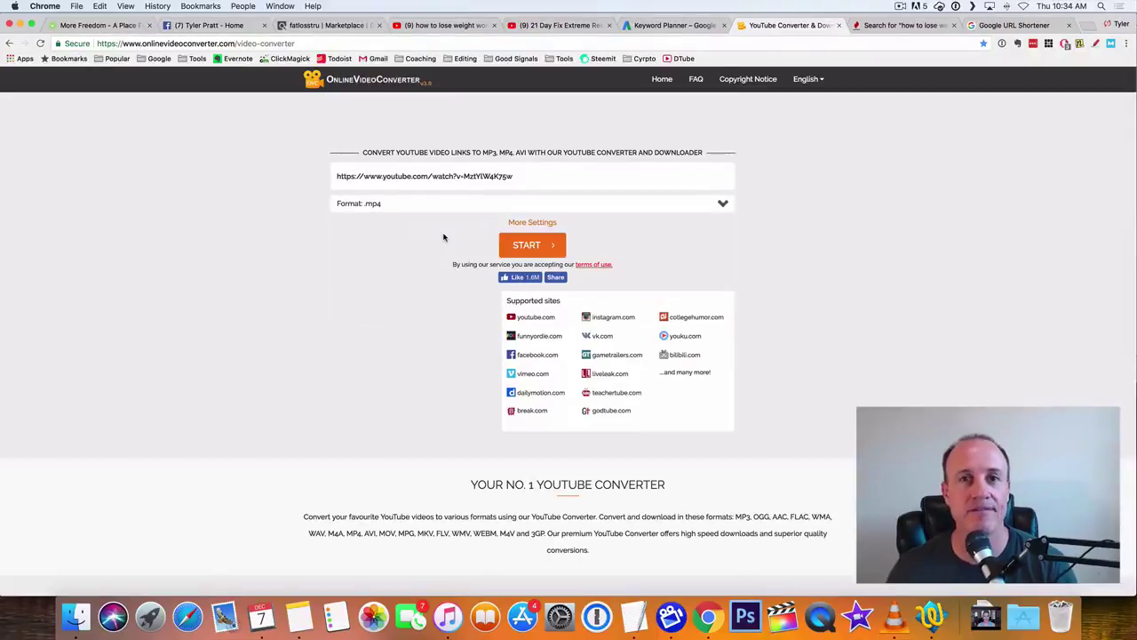
left_click(528, 248)
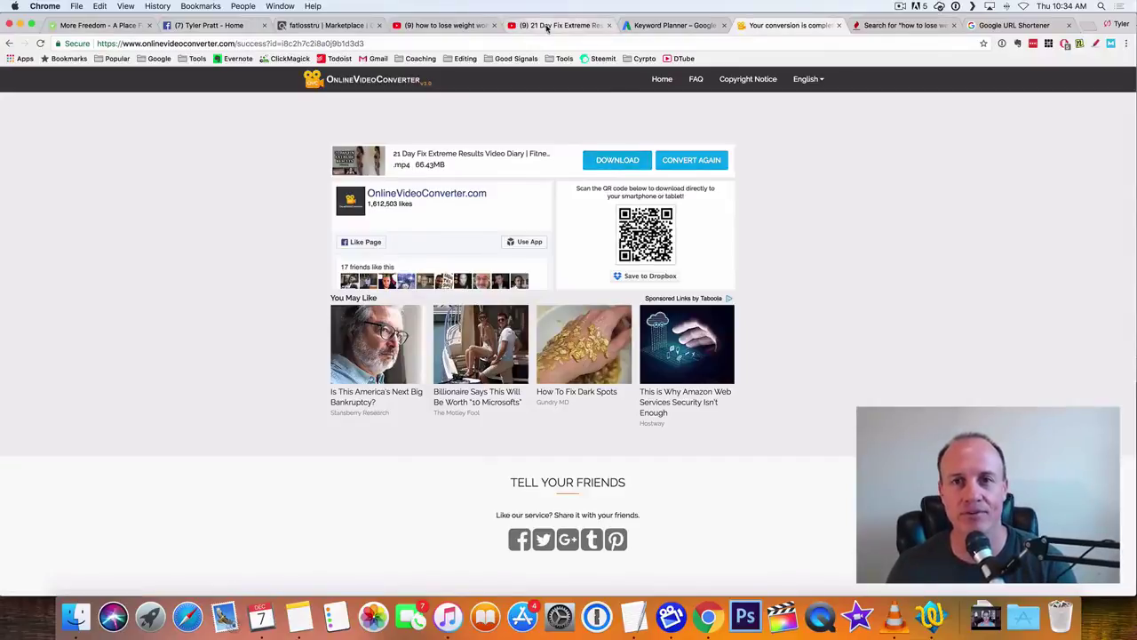
- Upload the 21 Day Fix Extreme Results MP4 from the Downloads folder as a new video
left_click(444, 25)
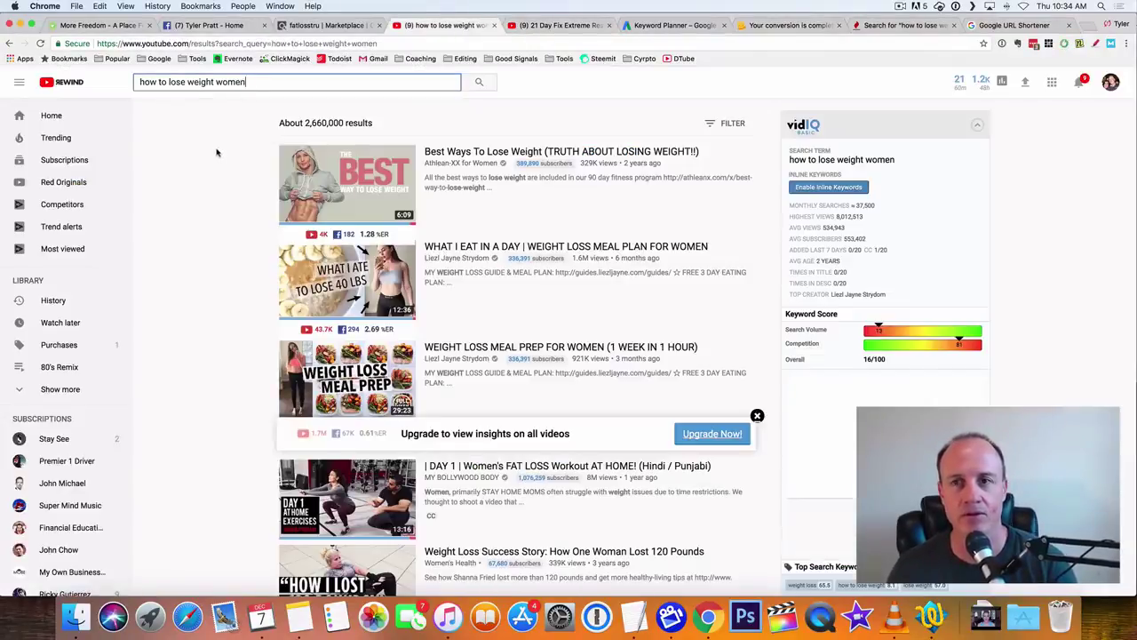
left_click(1027, 83)
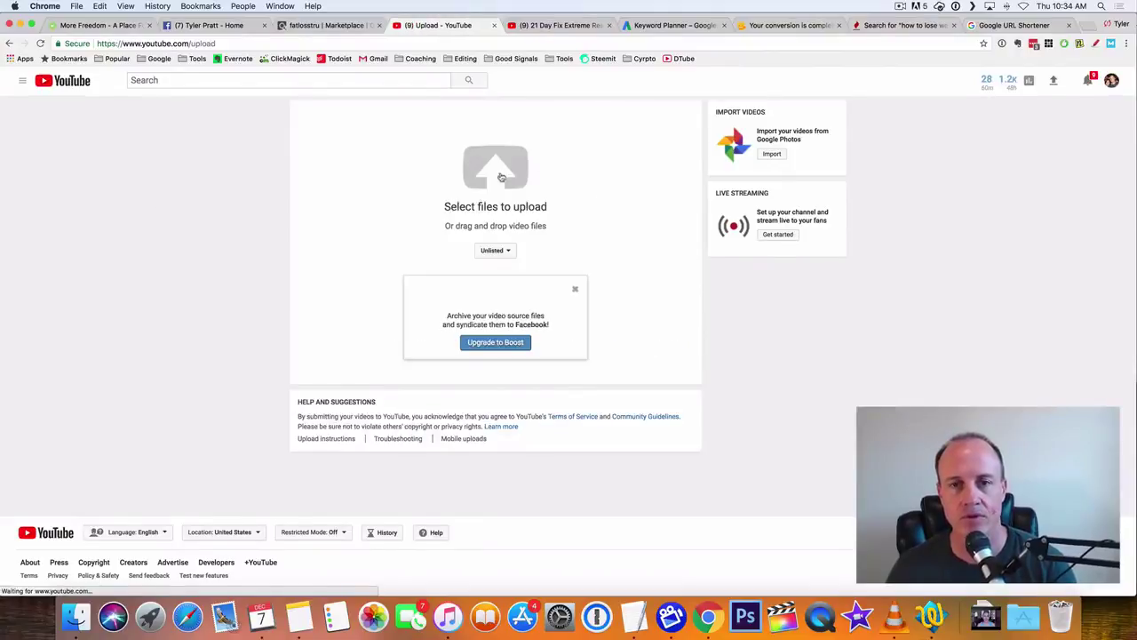
left_click(496, 173)
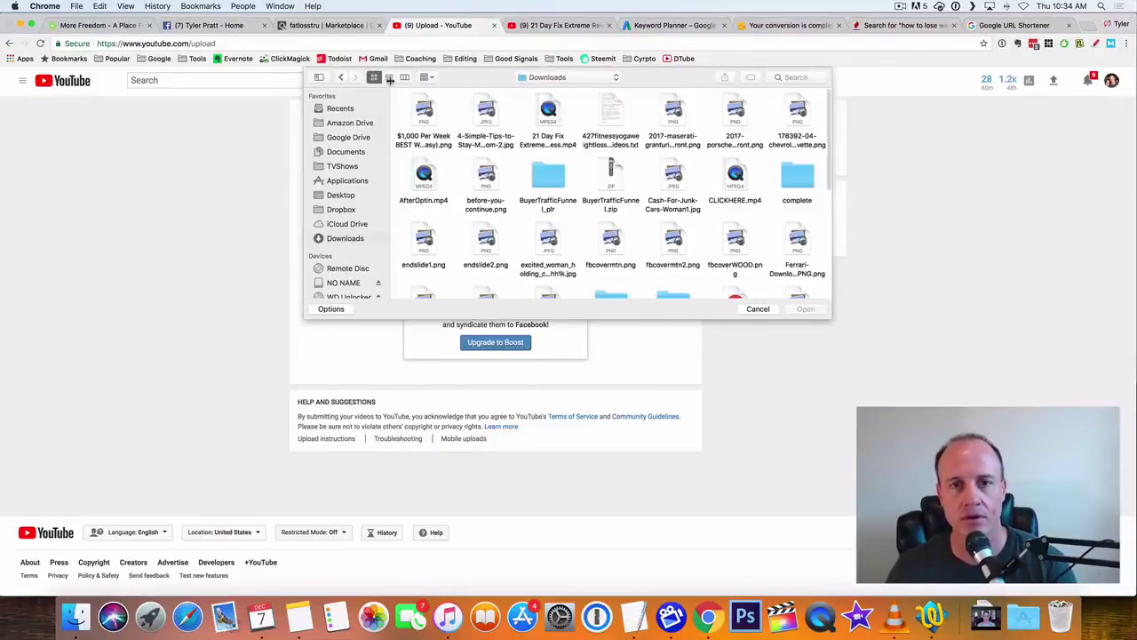
left_click(389, 77)
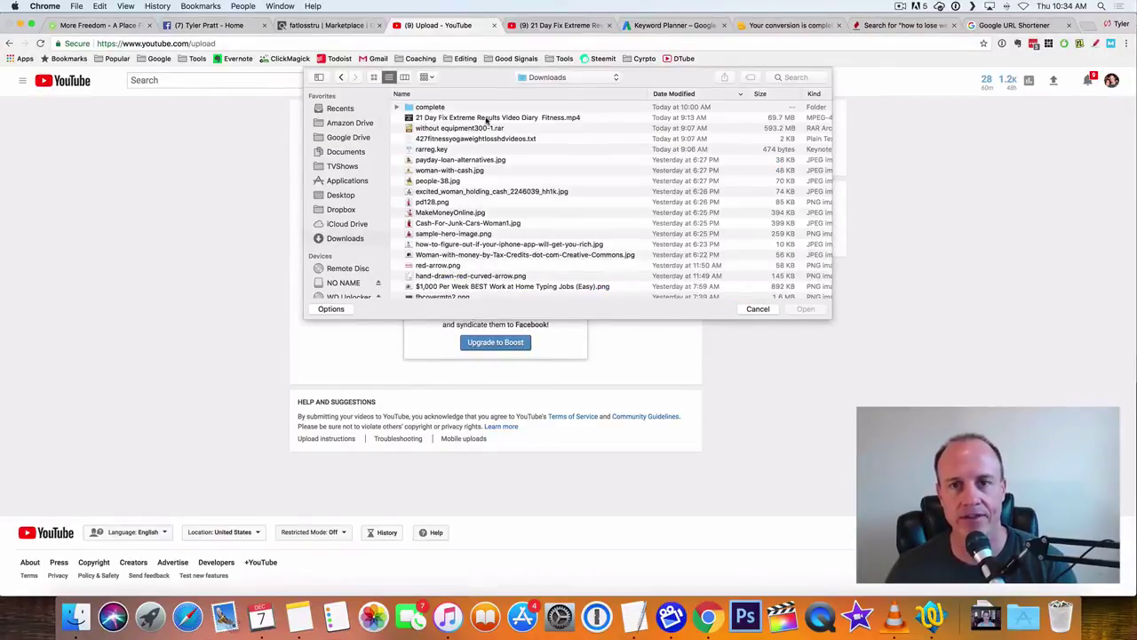
double_click(487, 120)
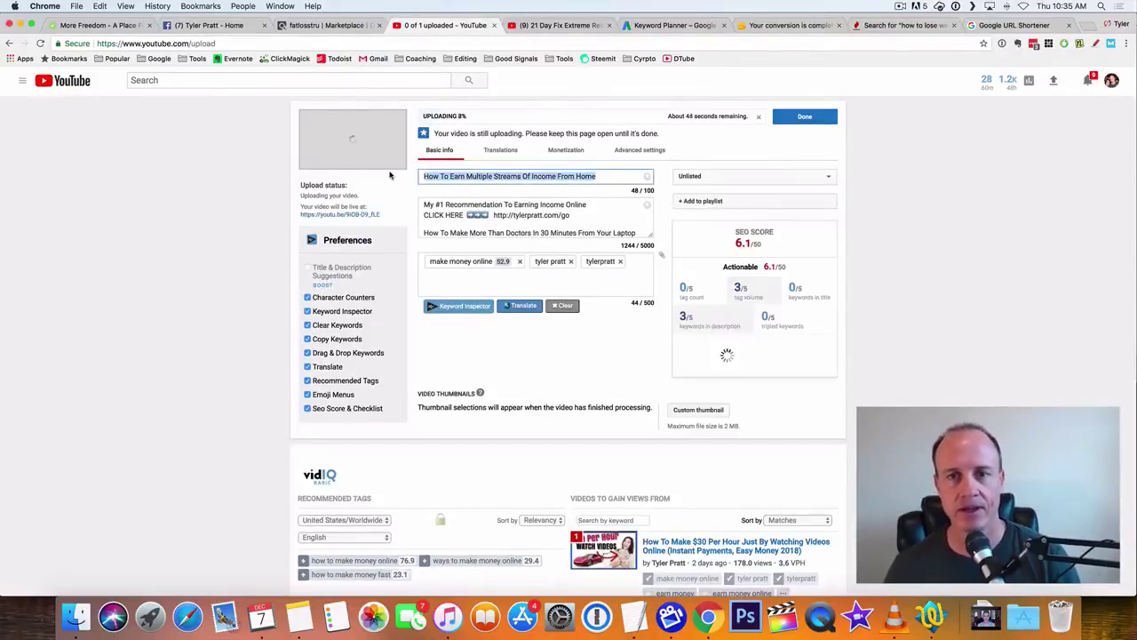
- Keep the upload Unlisted and replace the old title with 'How To Lose Weight'
left_click(779, 174)
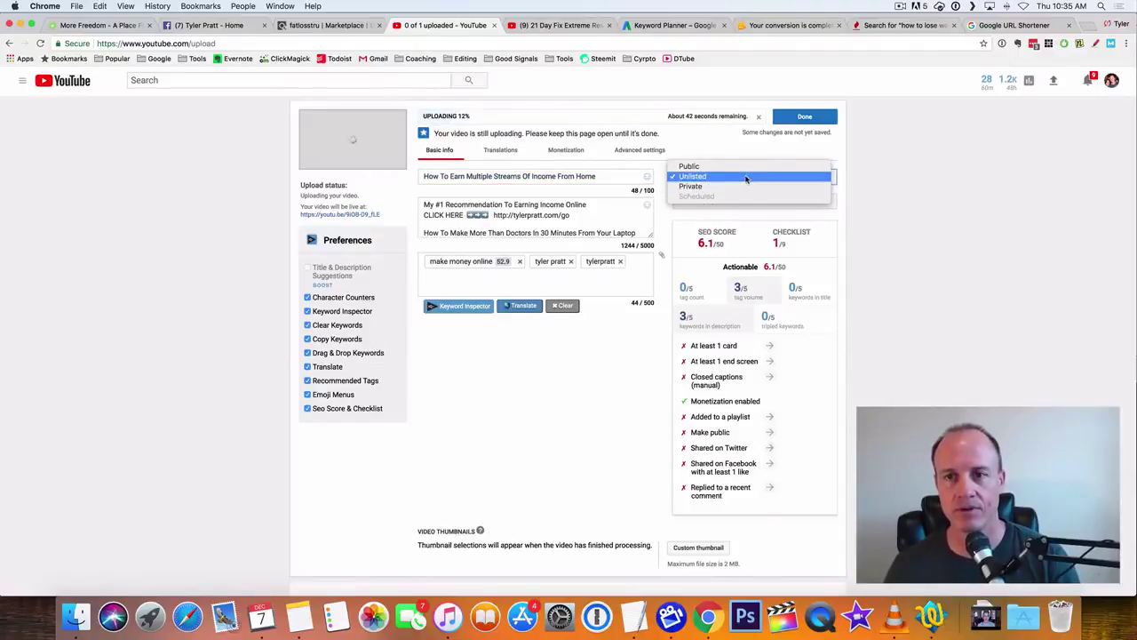
left_click(818, 176)
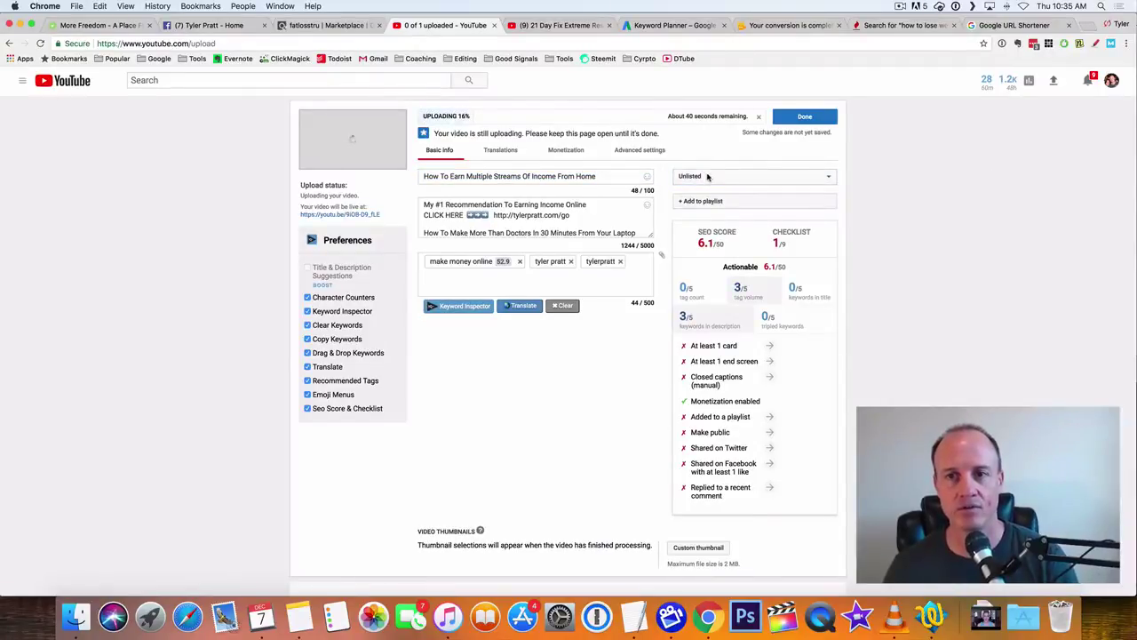
left_click(586, 177)
key("super+a")
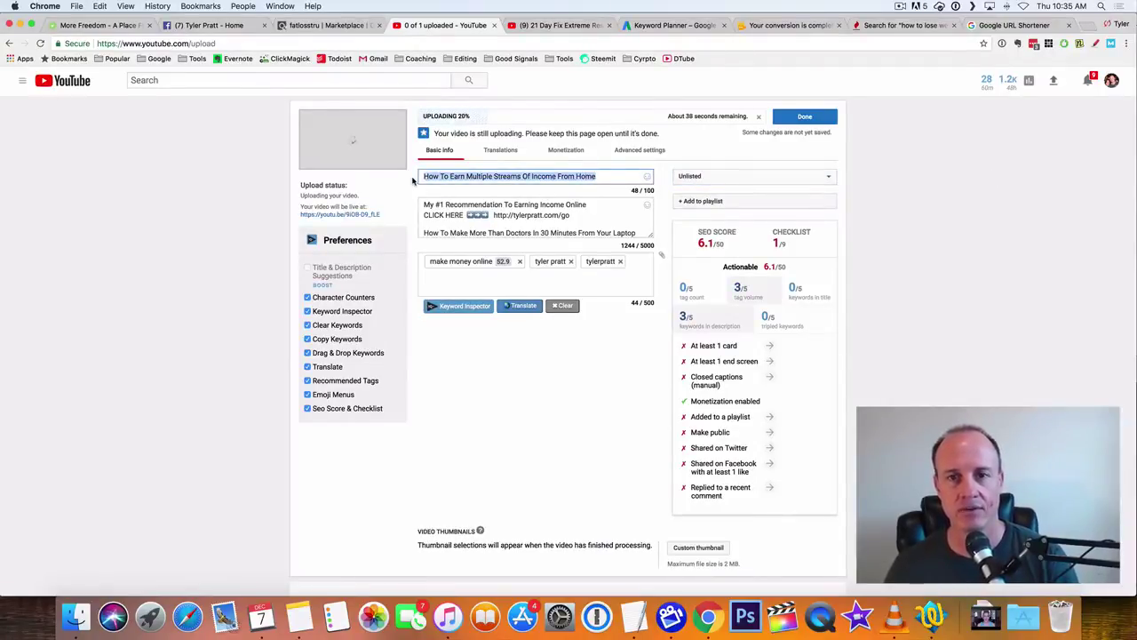
type("HOw")
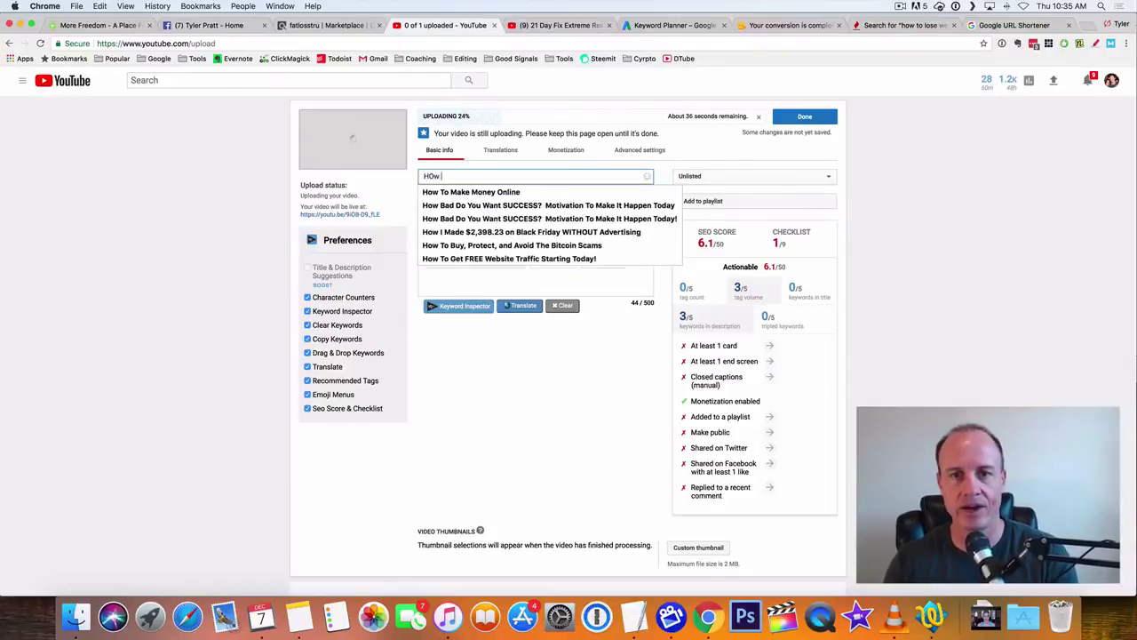
key("BackSpace")
key("BackSpace")
type("o")
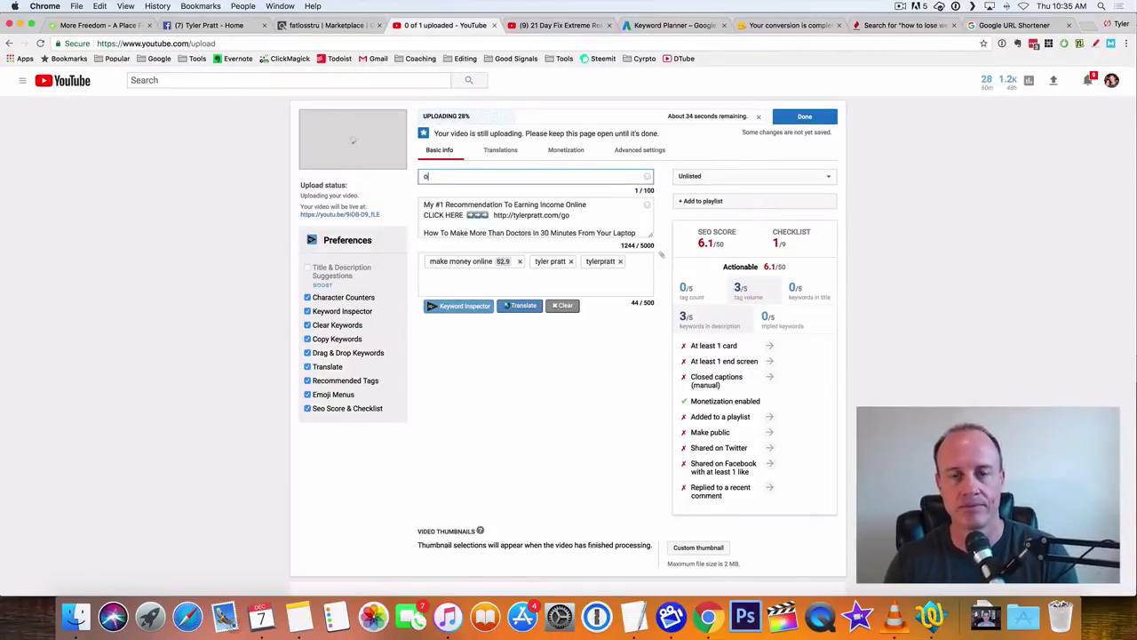
type("How")
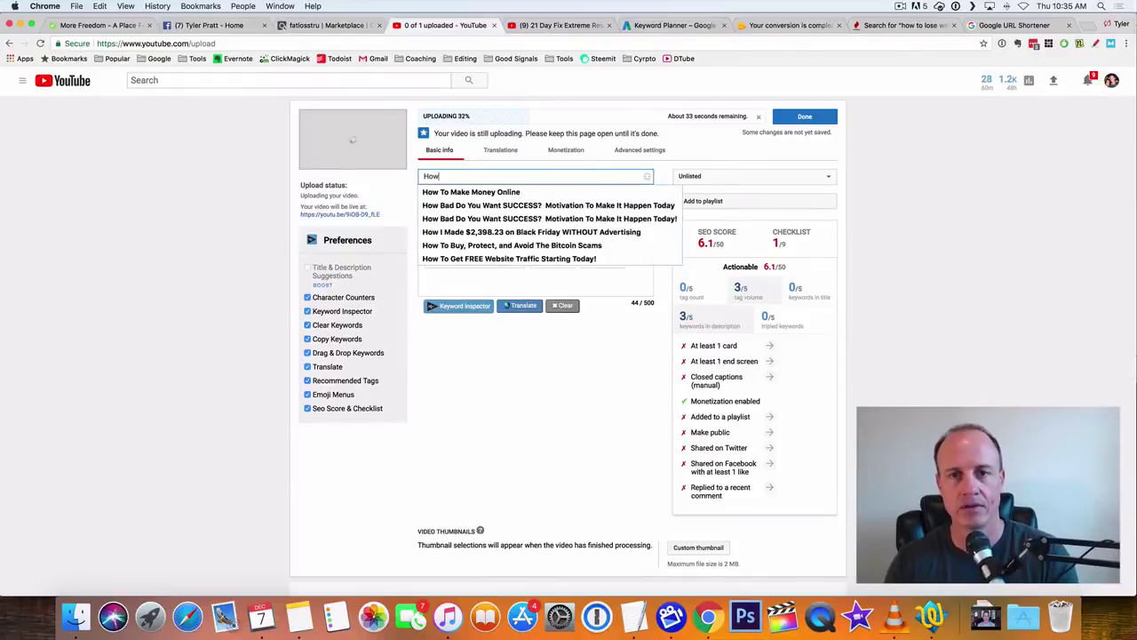
type(" To Lose ")
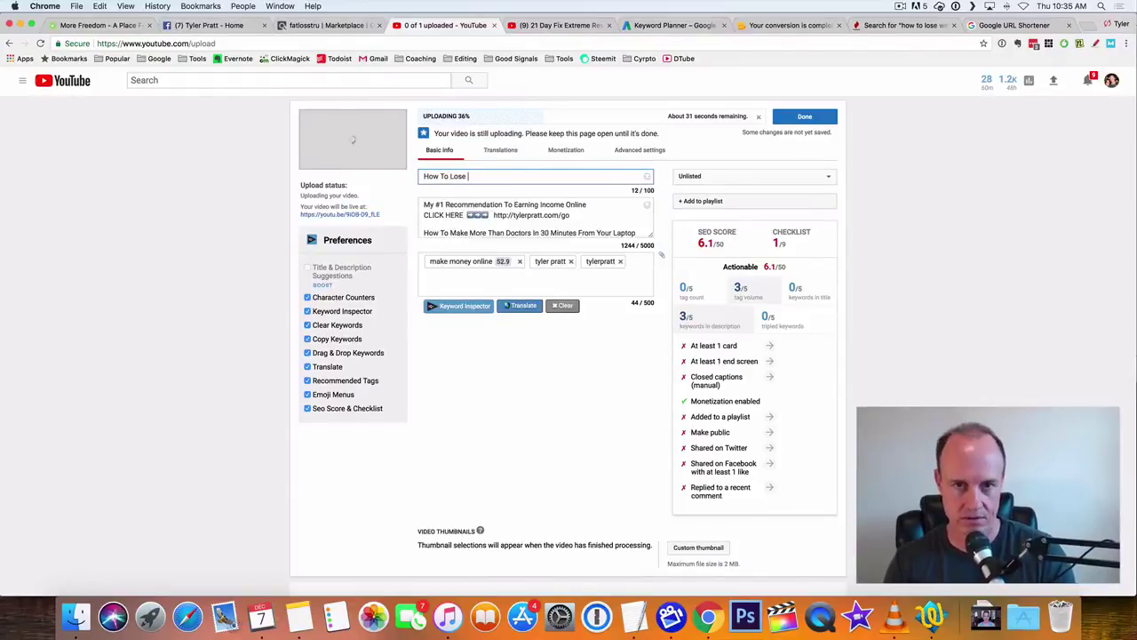
type("Weight Wo")
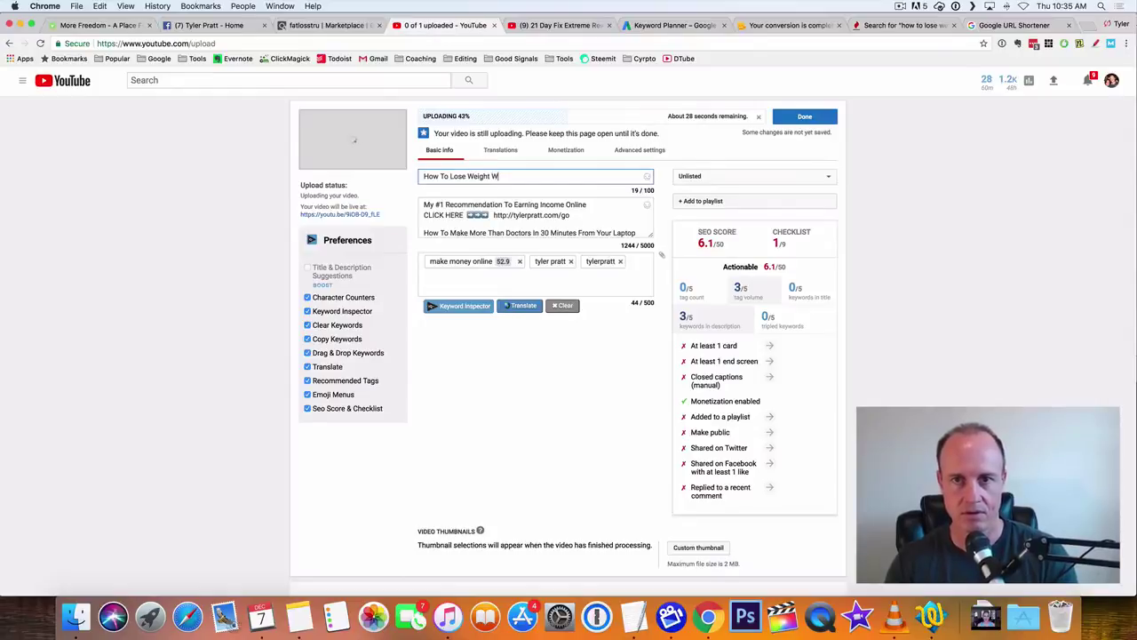
- Check Keyword Tool suggestions, then finish the title as 'How To Lose Weight Women (my story here)'
left_click(876, 25)
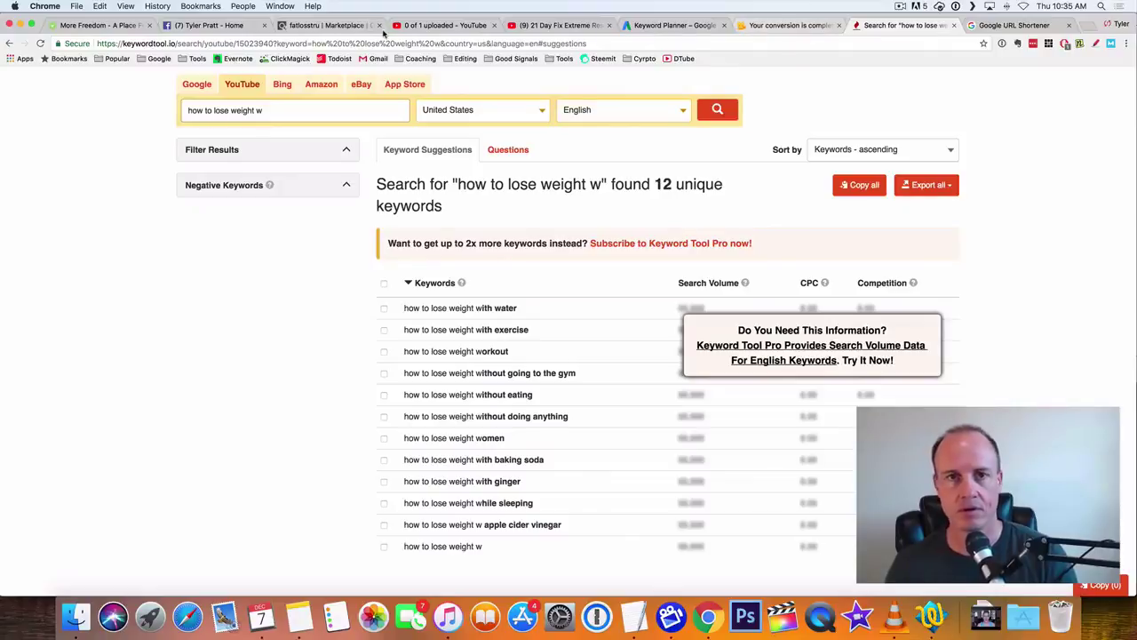
left_click(433, 25)
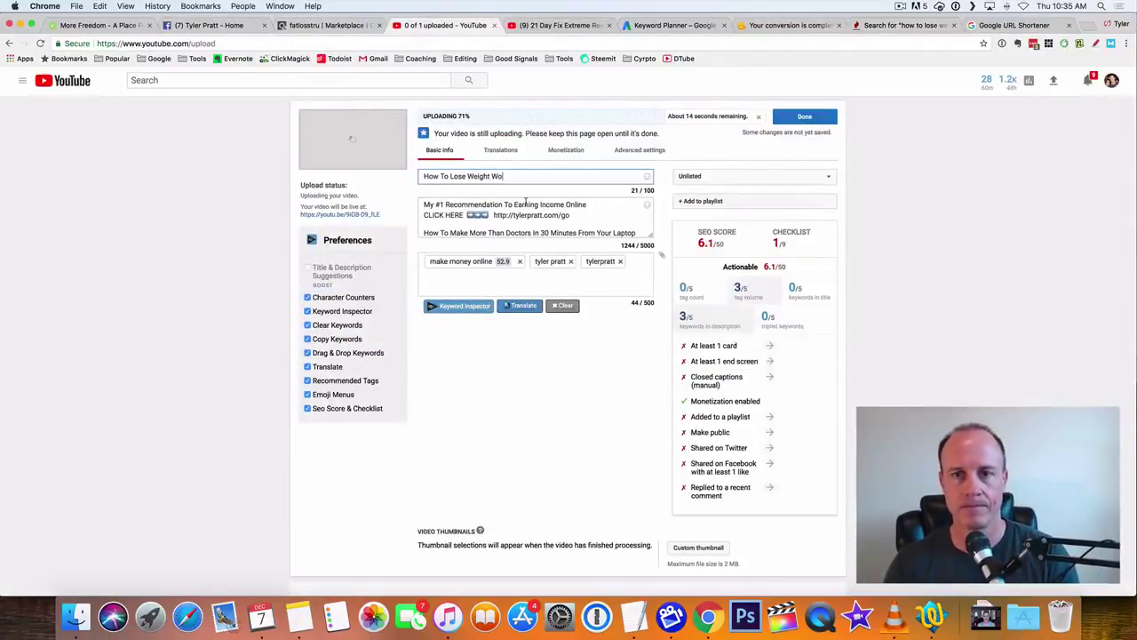
type("men (my st")
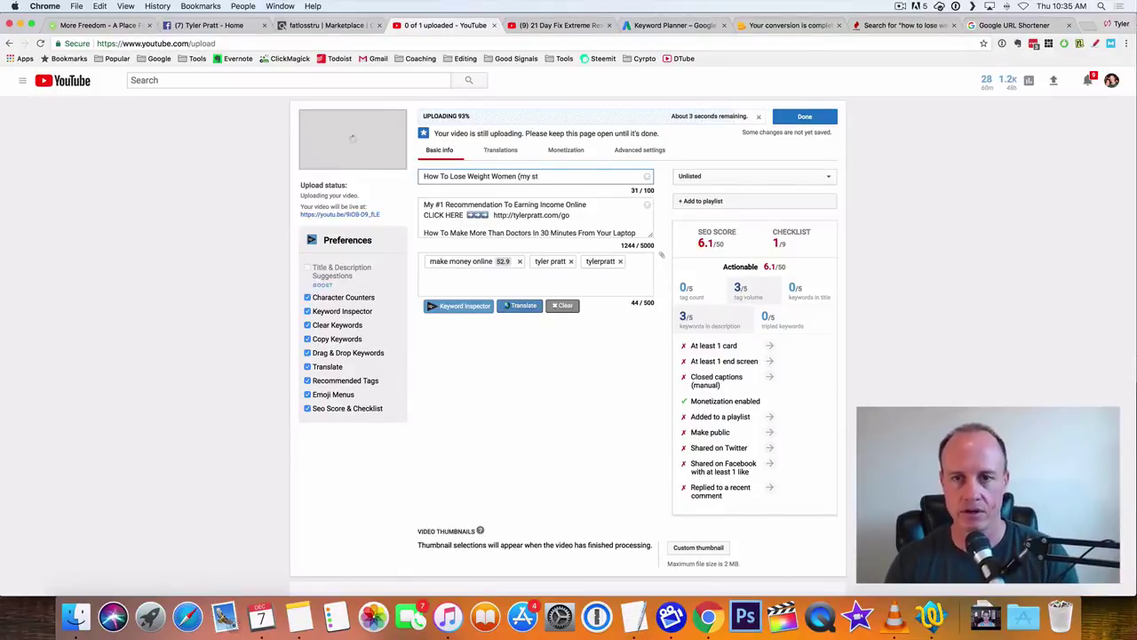
type("he")
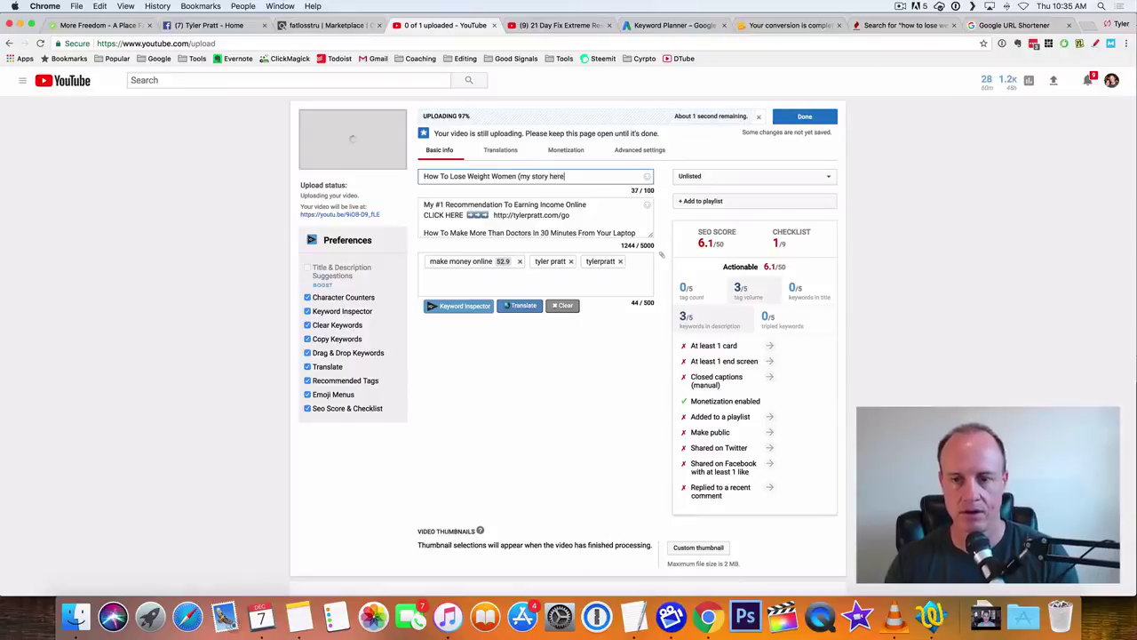
type("re)")
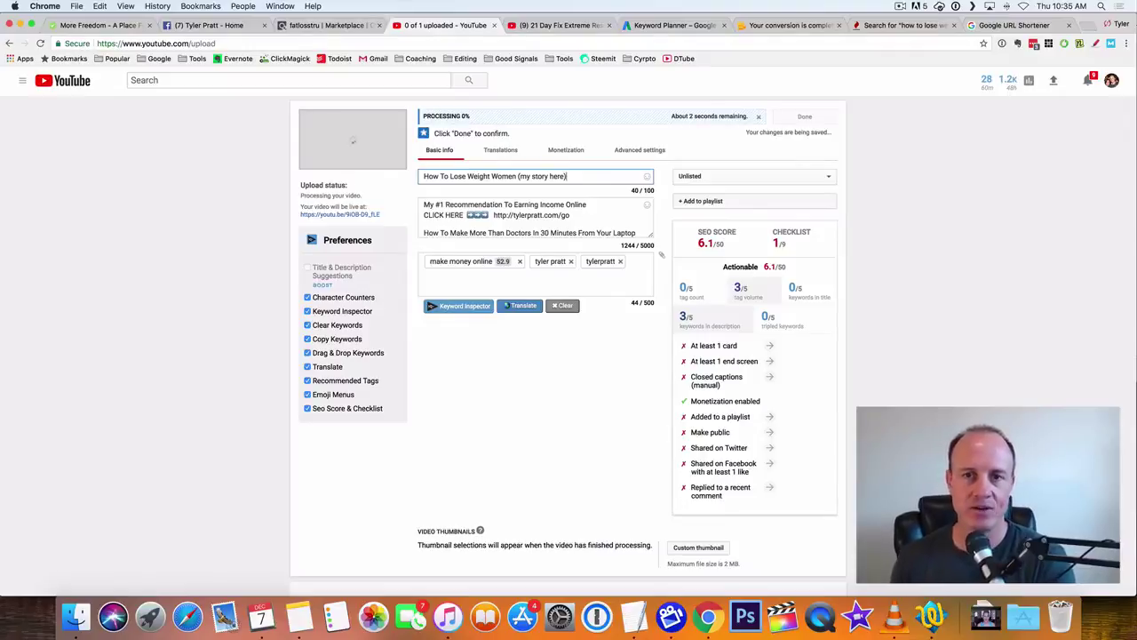
left_click(628, 219)
- Clear the old description and paste 'How To Lose Weight Women' from the title into it
key("super+a")
key("BackSpace")
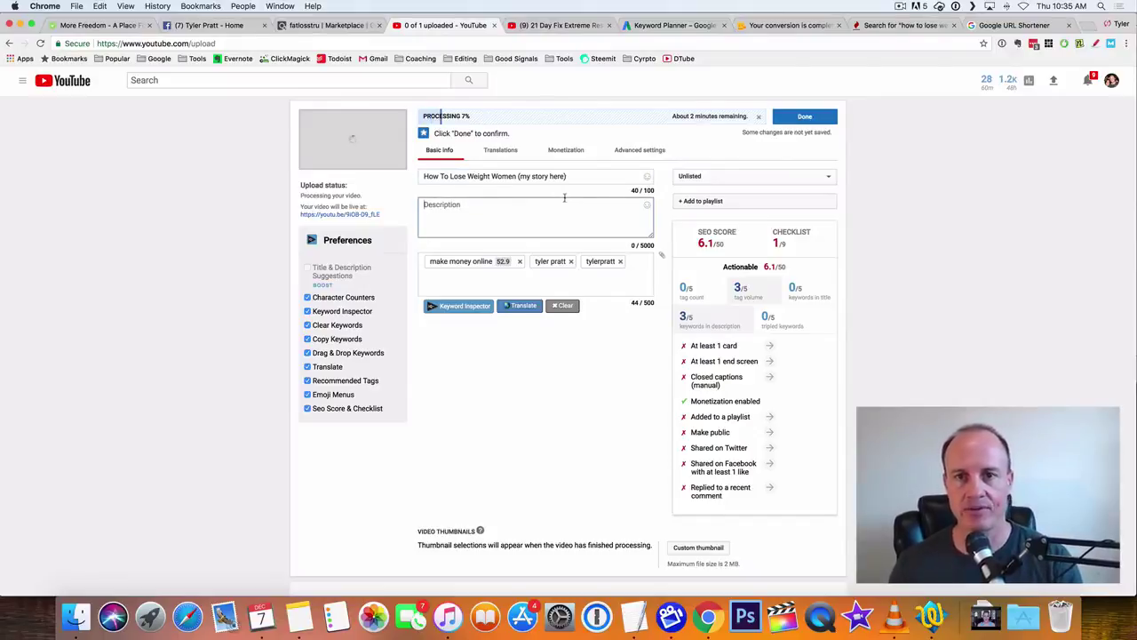
left_click(516, 174)
key("super+a")
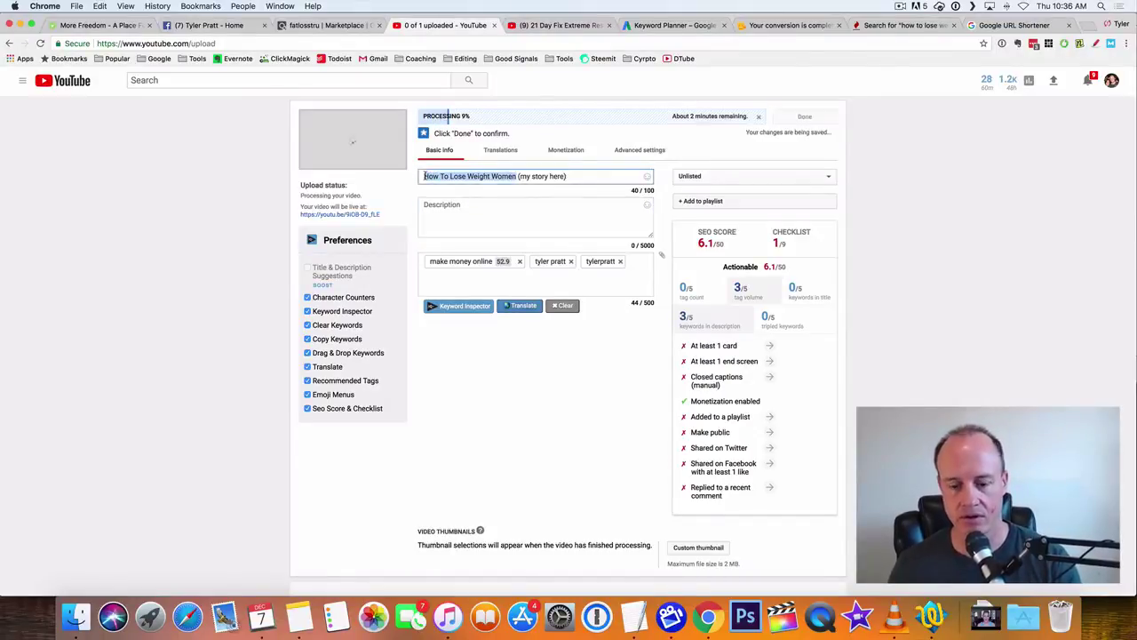
left_click(433, 208)
type("How To Lose Weight Women")
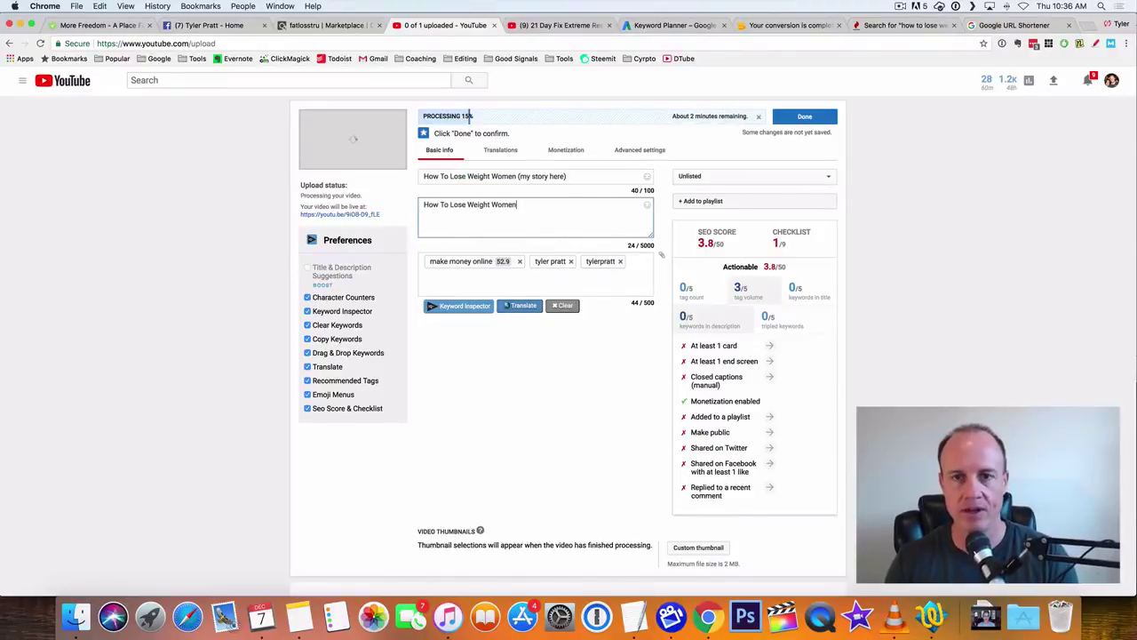
left_click(1008, 25)
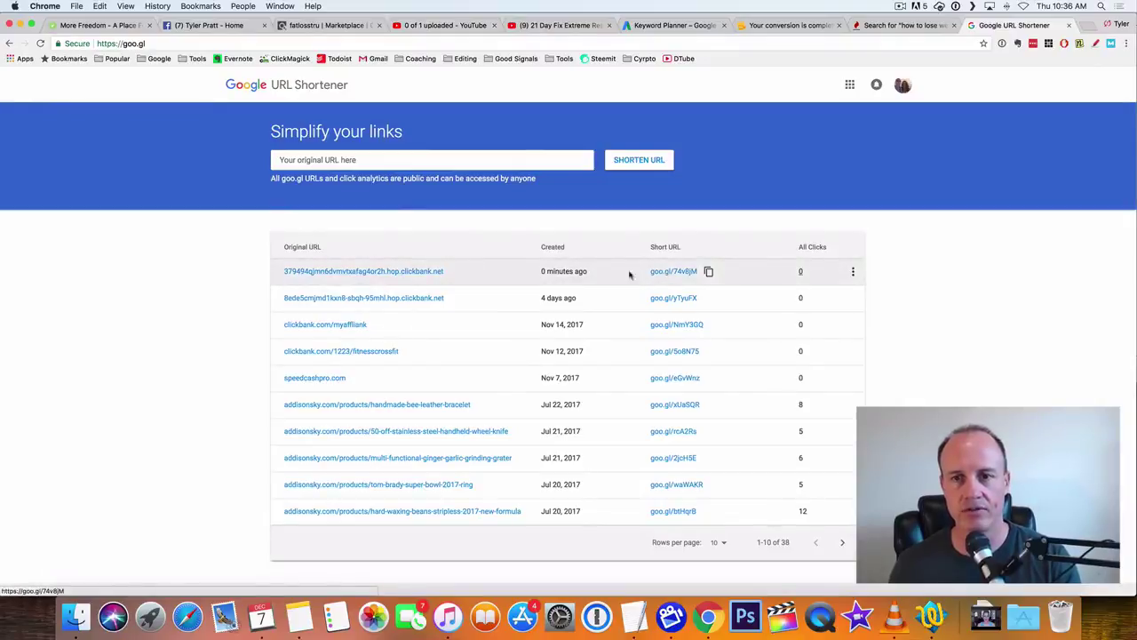
- Test the goo.gl/74v8jM short link in a new tab, finding it disabled
left_click(709, 273)
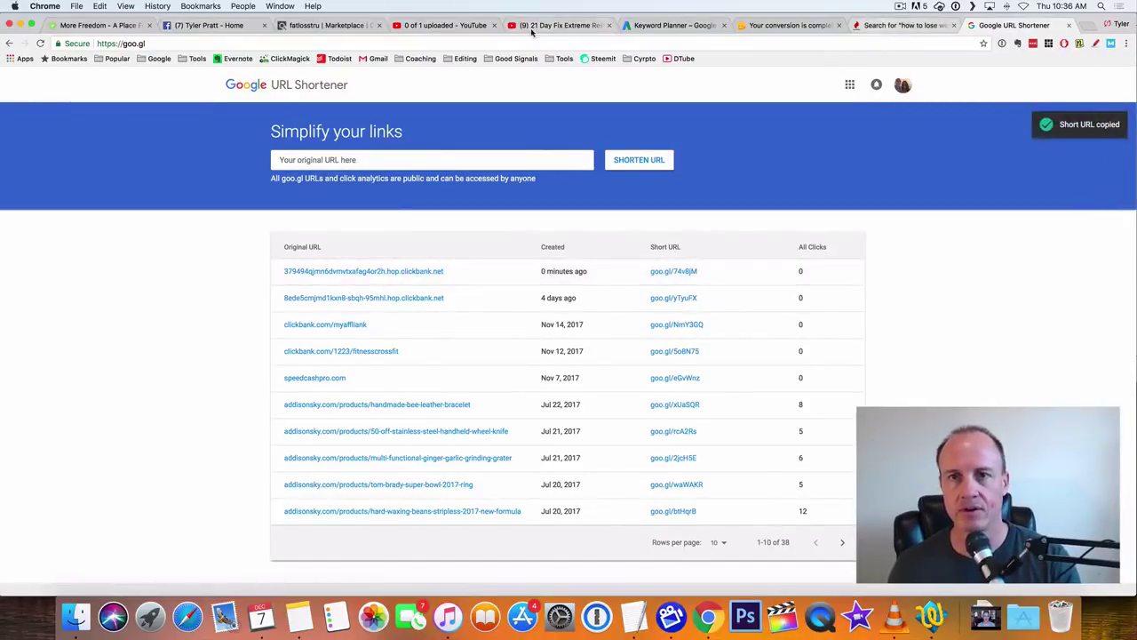
left_click(422, 26)
left_click(1021, 25)
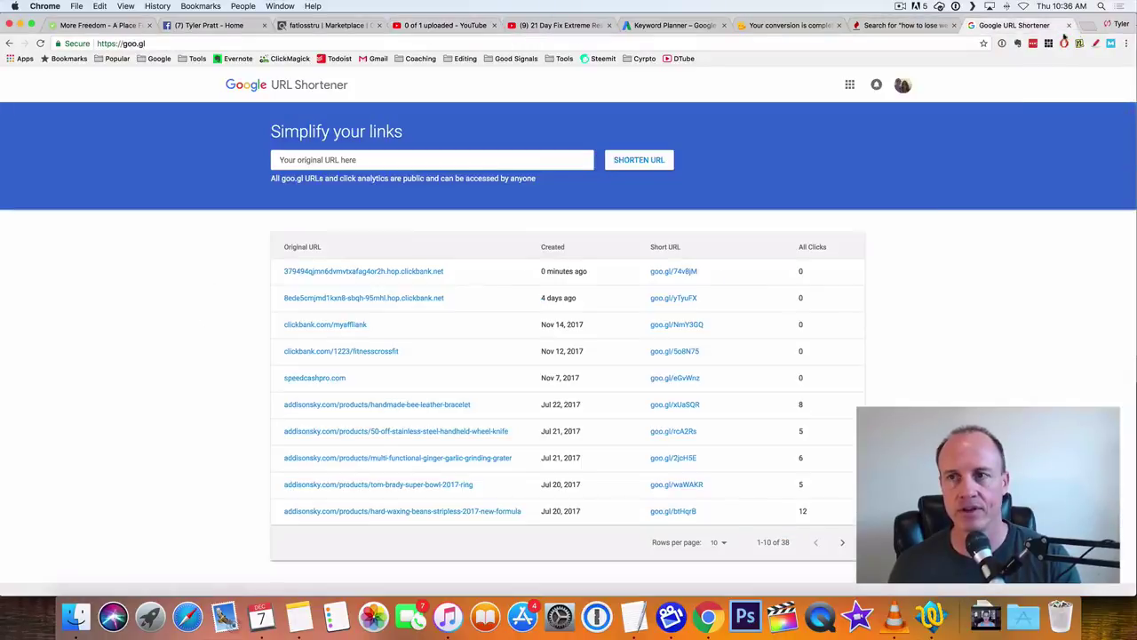
left_click(1090, 27)
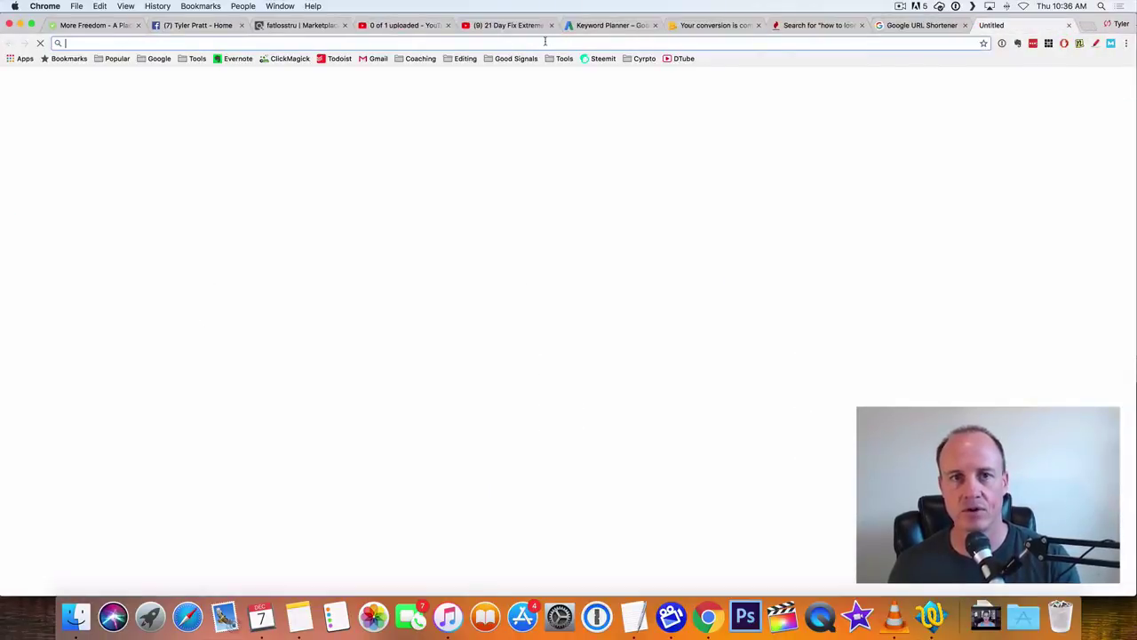
key("super+v")
key("Return")
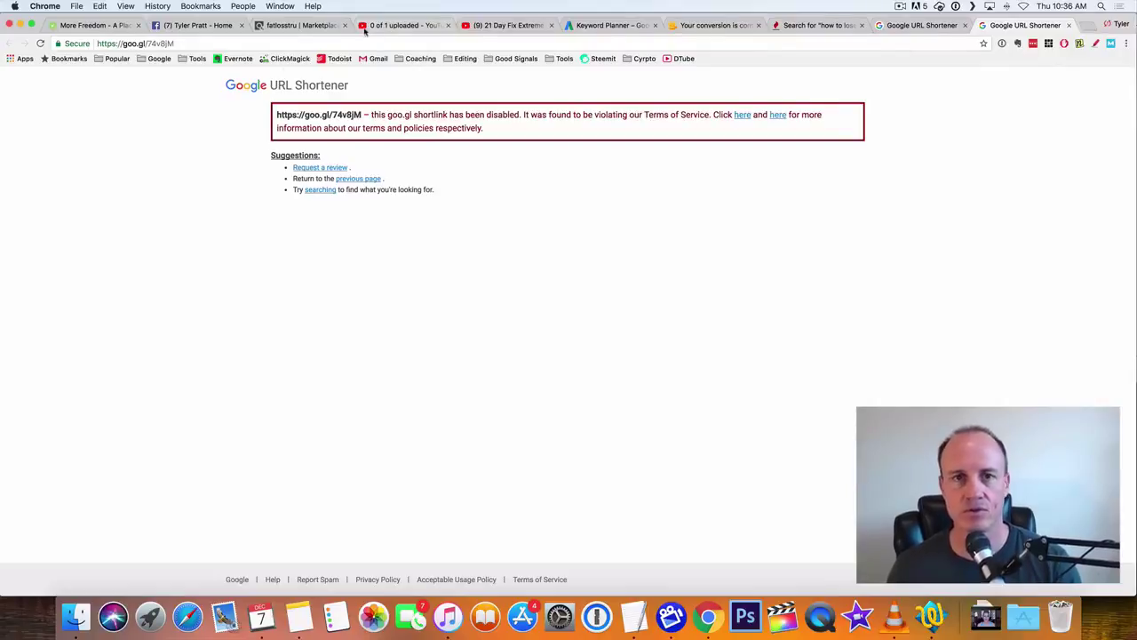
- Load tinyurl.com in the address bar
left_click(408, 49)
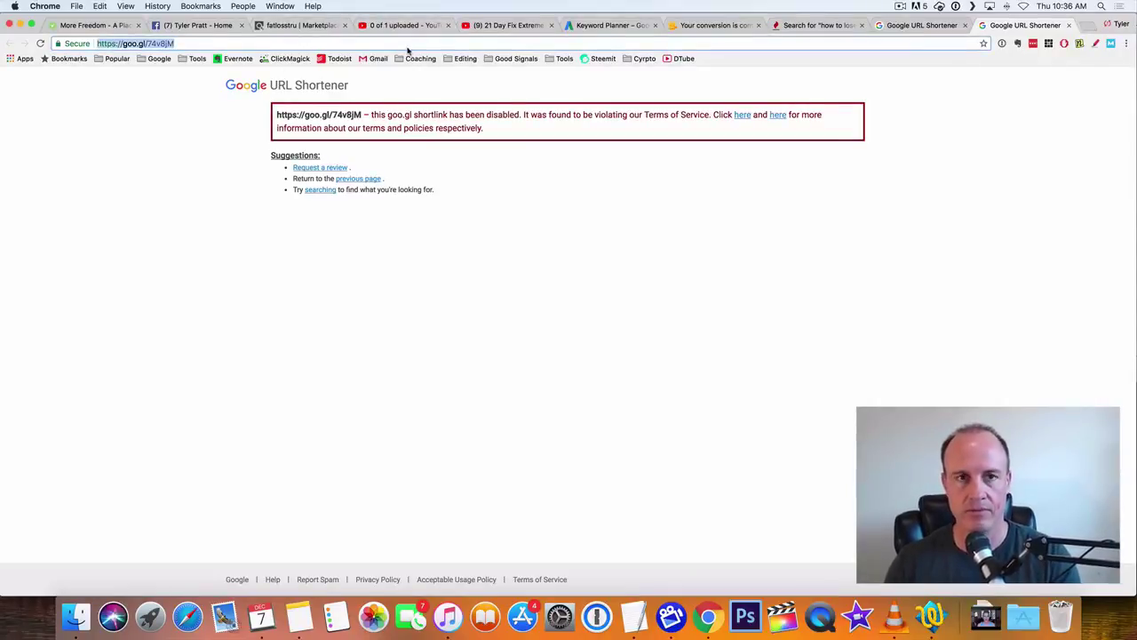
type("tinyurl.")
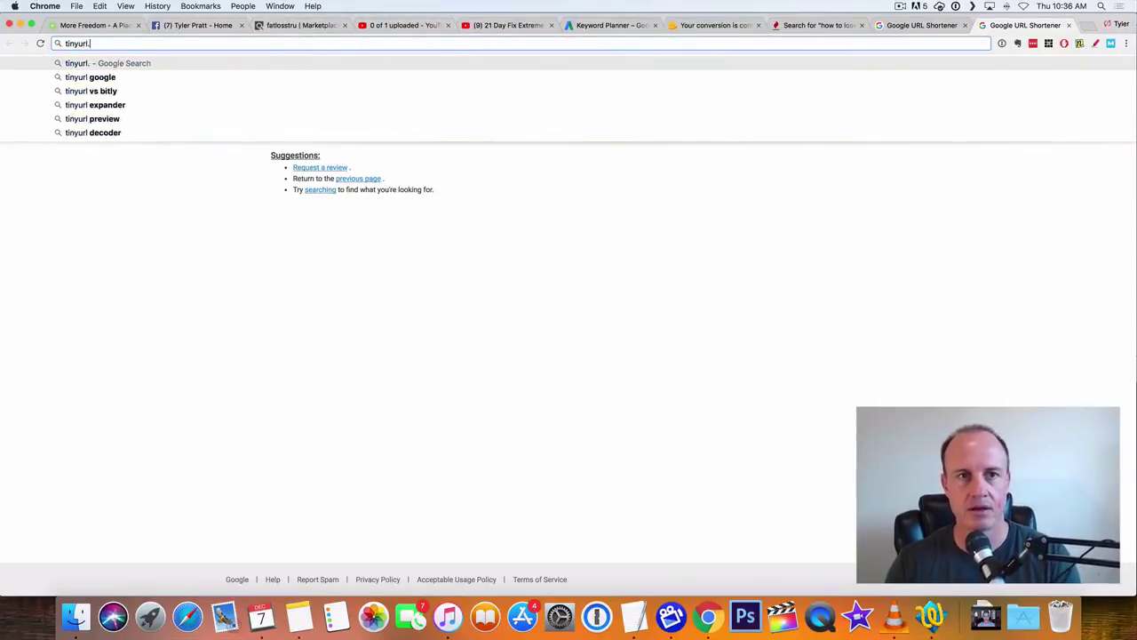
type("com")
key("Return")
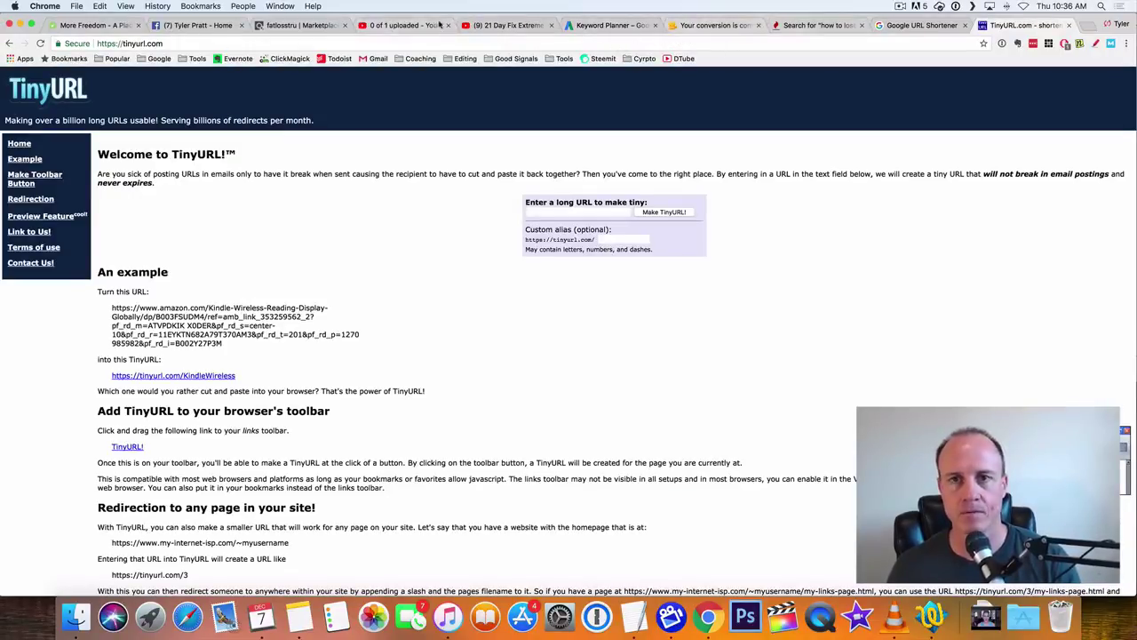
left_click(920, 24)
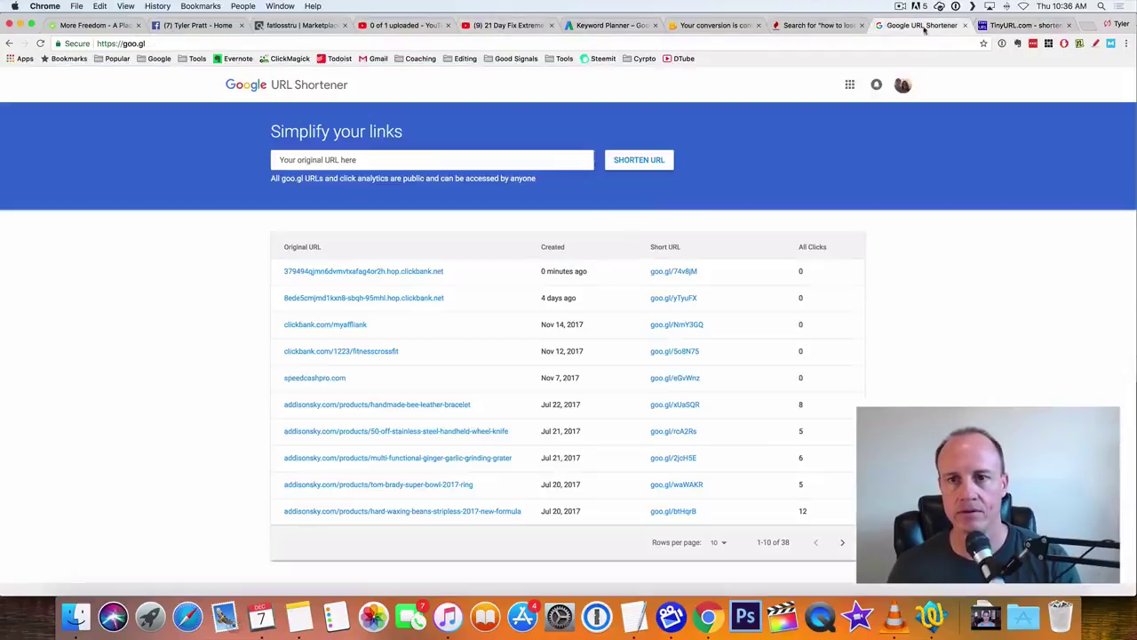
right_click(368, 275)
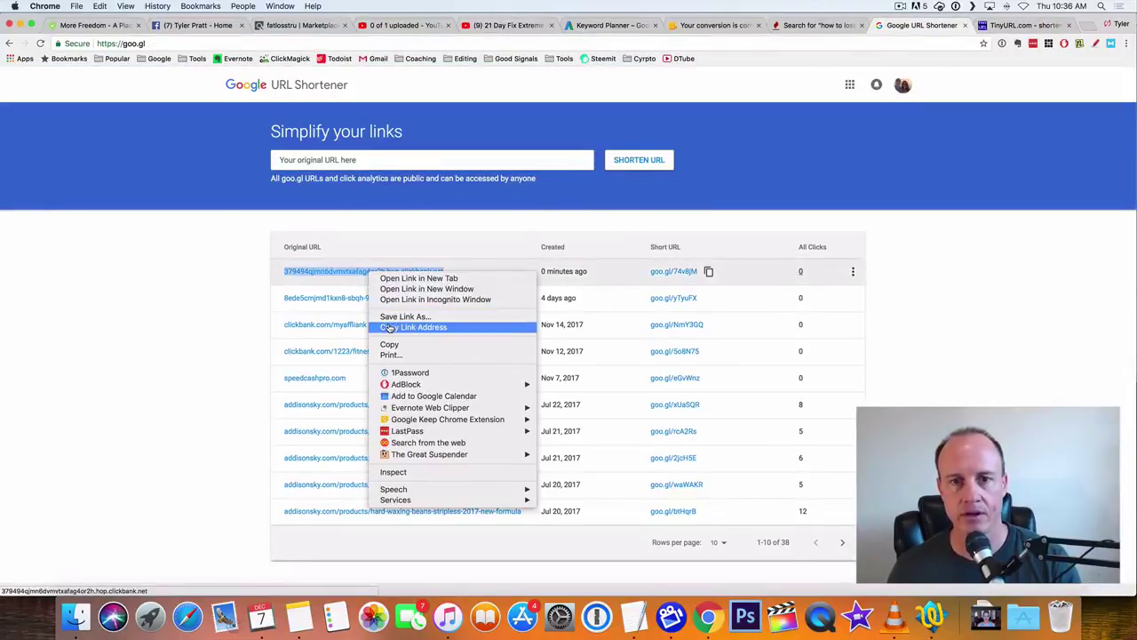
left_click(417, 327)
left_click(1013, 27)
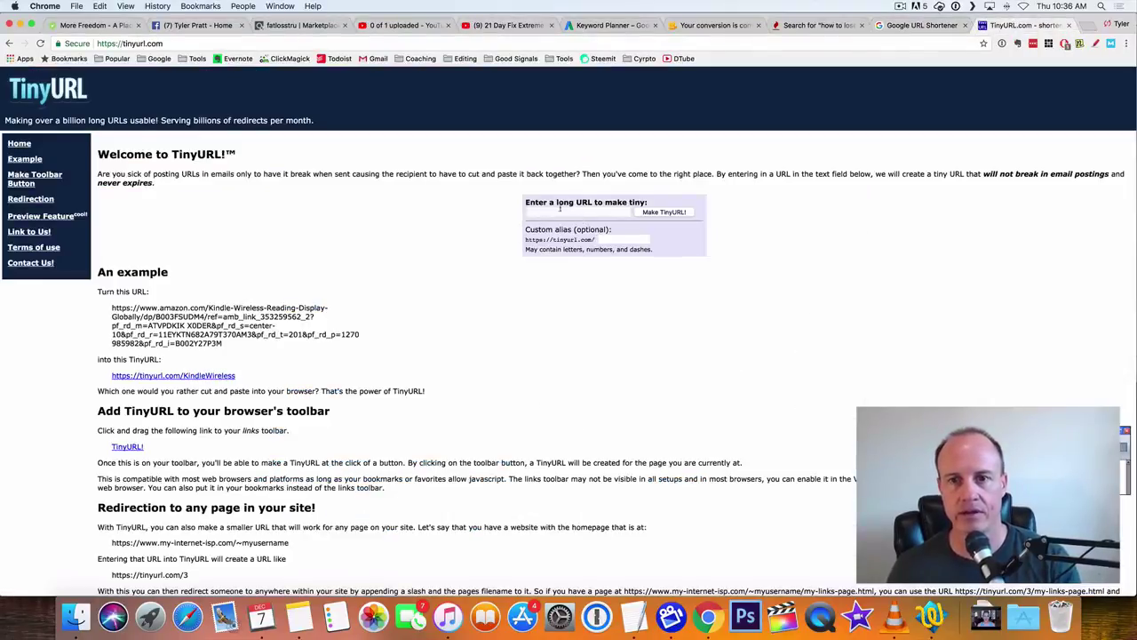
left_click(559, 211)
key("cmd+v")
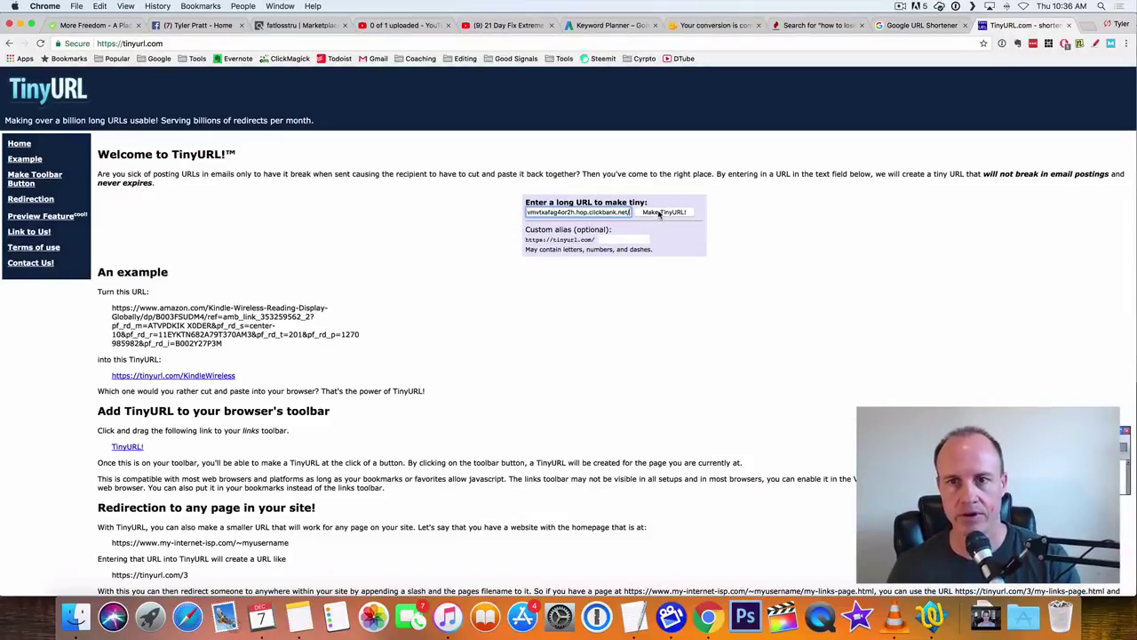
left_click(662, 215)
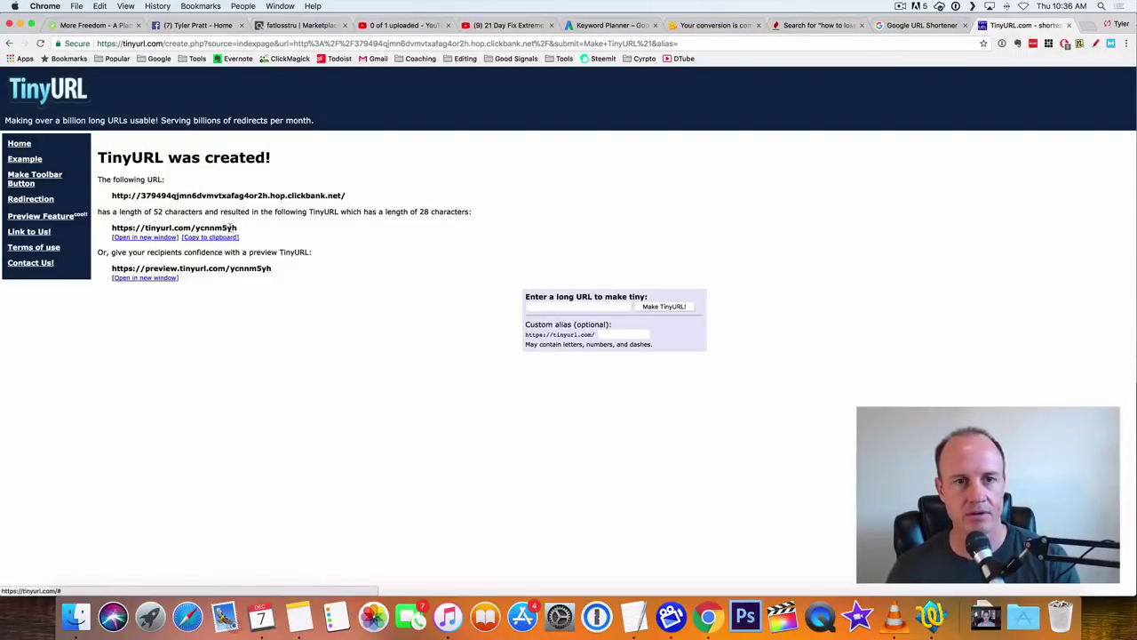
left_click_drag(244, 228, 114, 227)
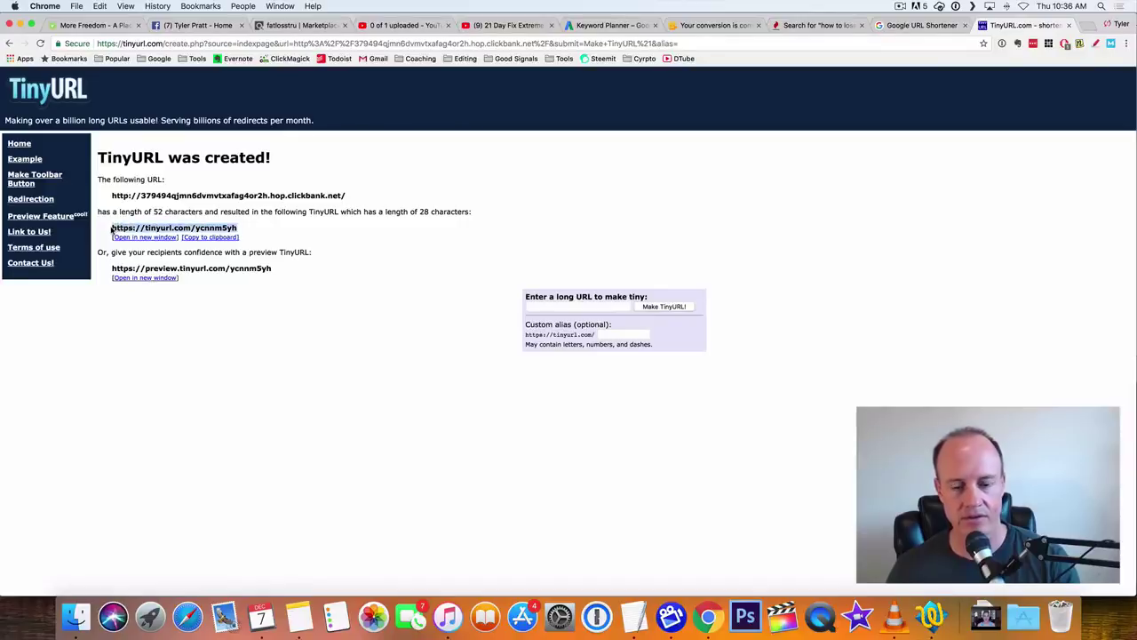
left_click(1090, 28)
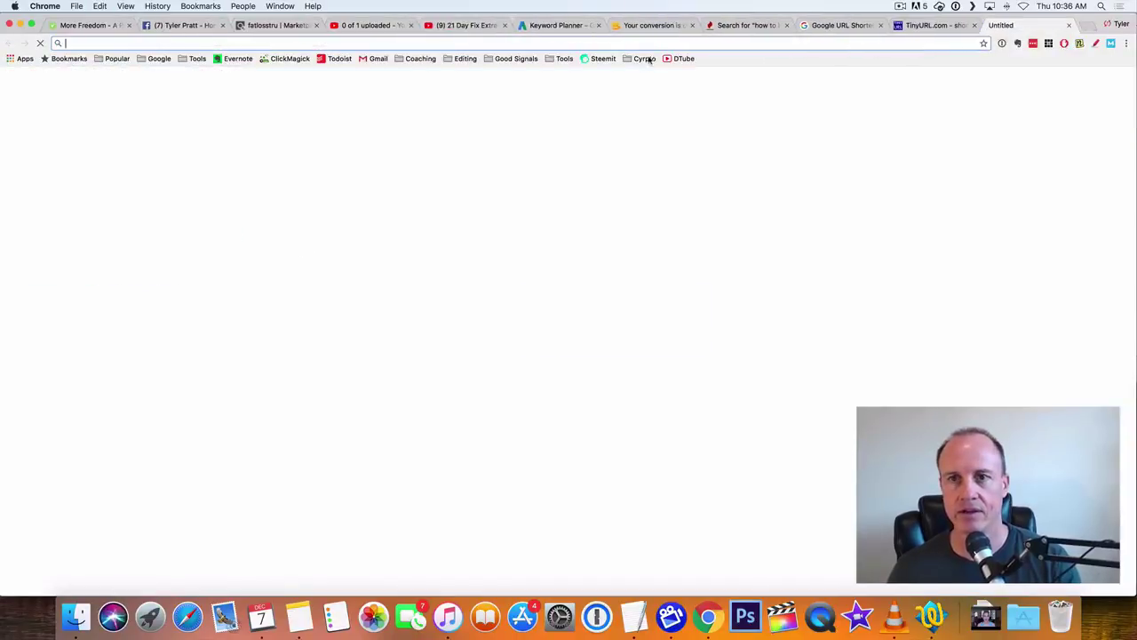
key("super+v")
key("Return")
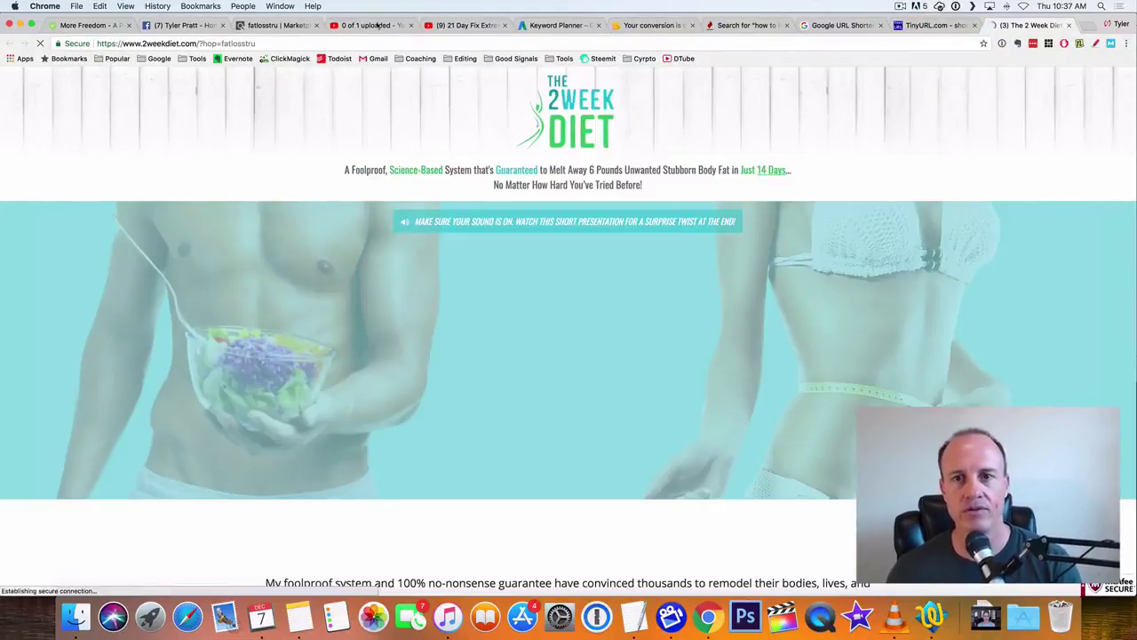
left_click(615, 43)
key("super+v")
key("Return")
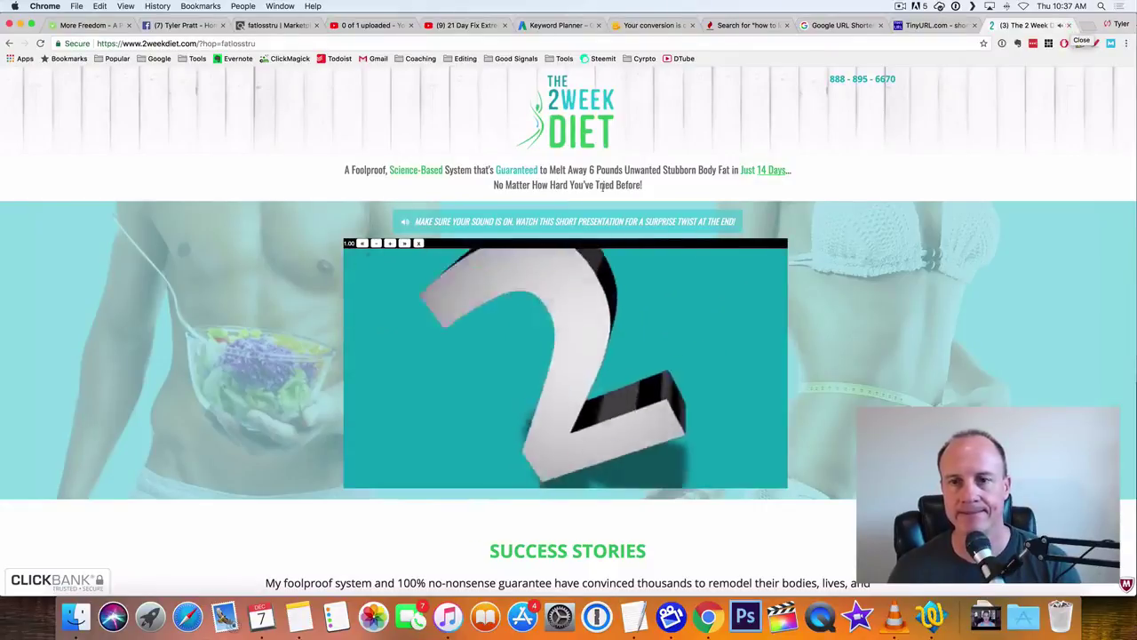
key("super+w")
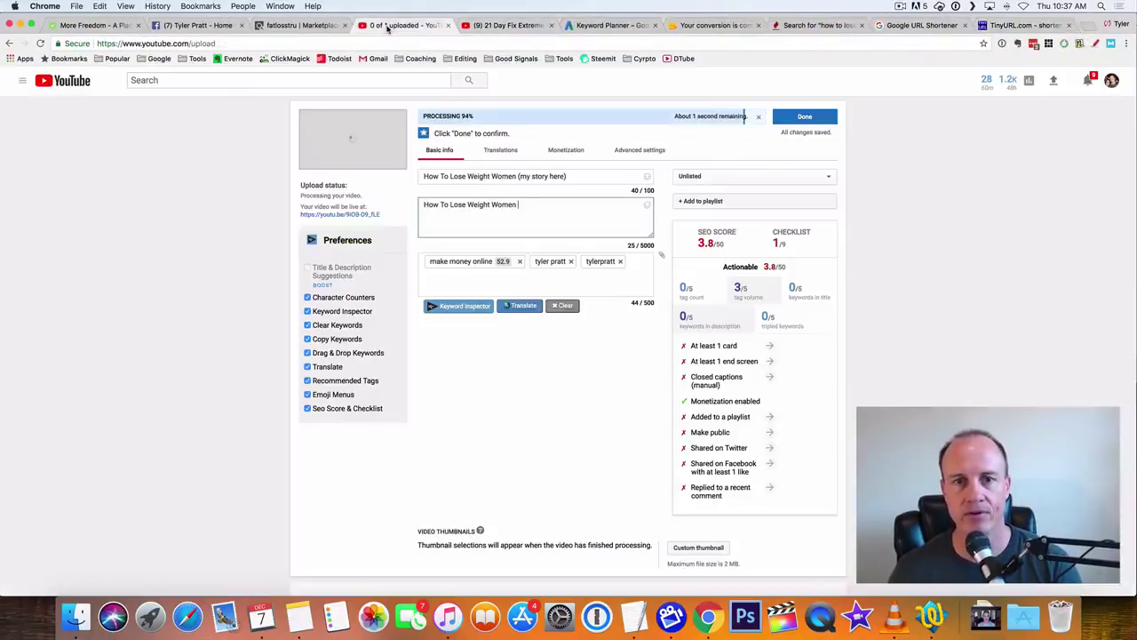
left_click(426, 26)
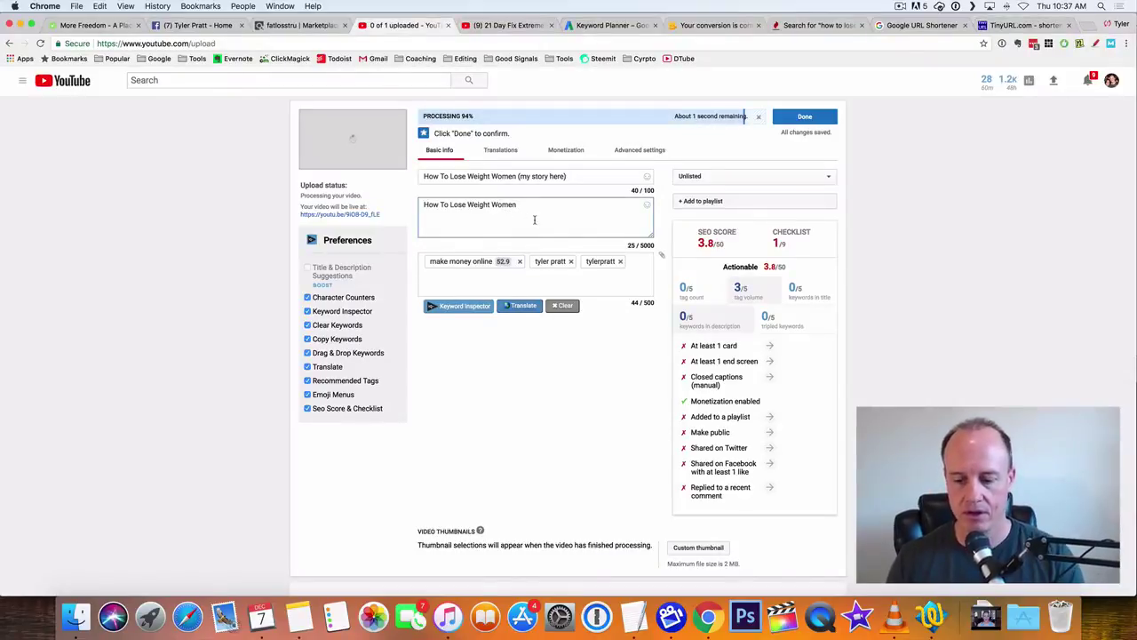
type("- Click Here ")
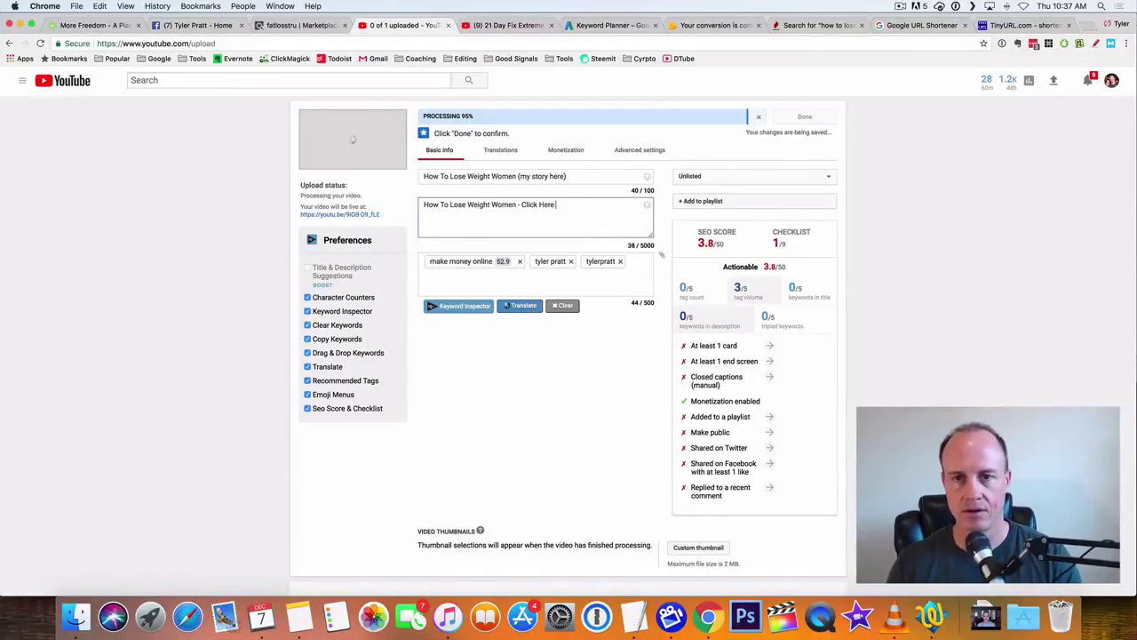
type("Now")
key("Return")
key("super+v")
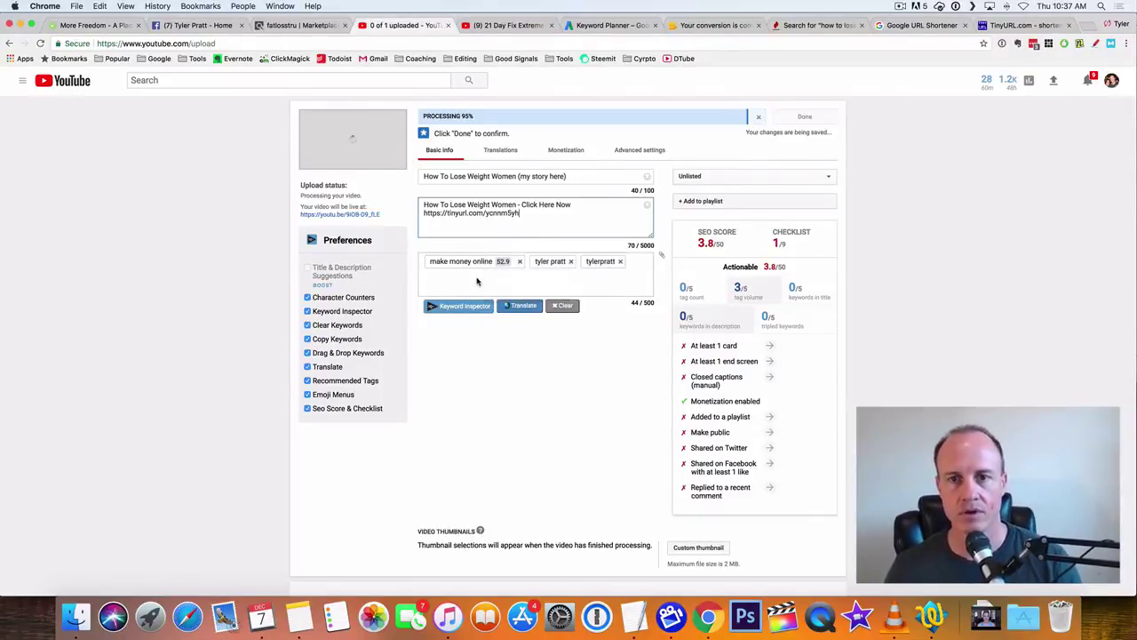
left_click(868, 213)
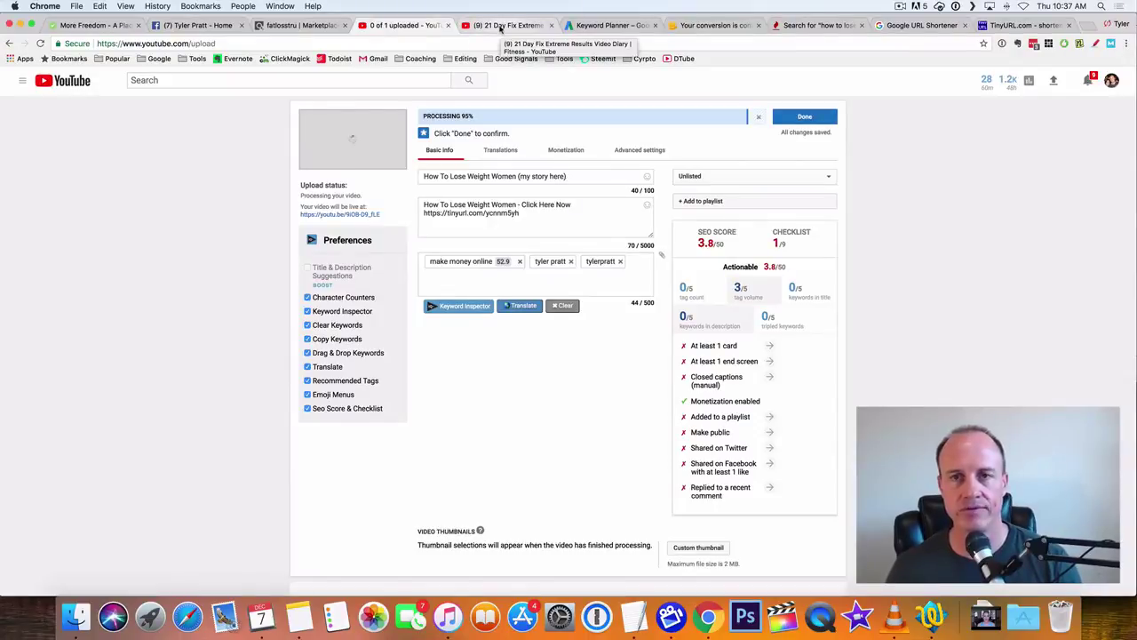
left_click(500, 26)
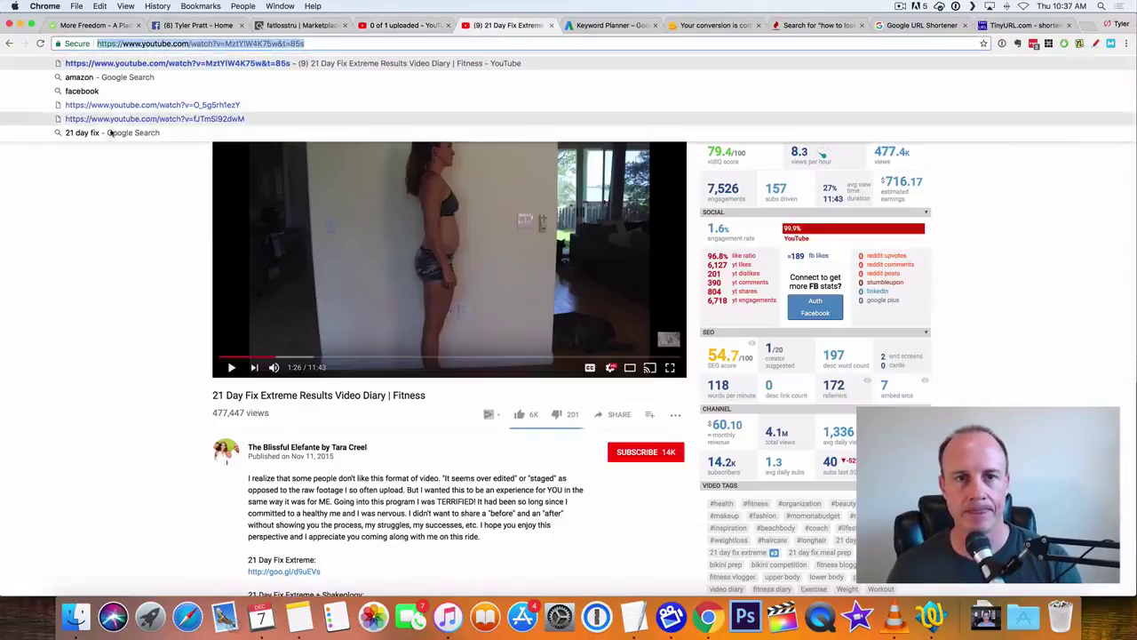
scroll(139, 310, "down", 3)
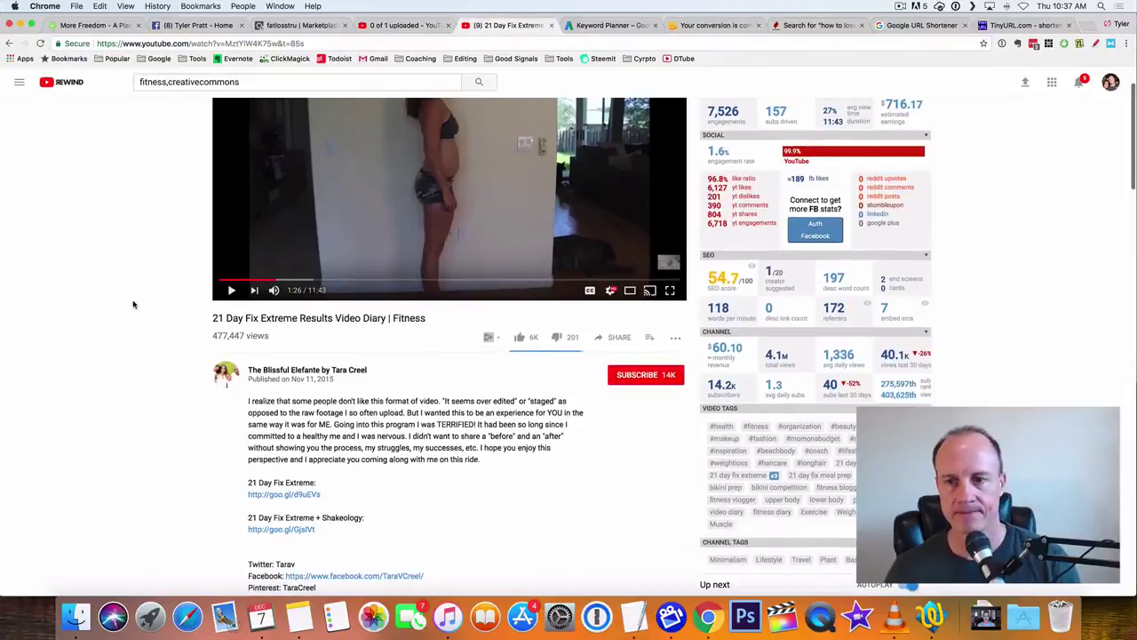
scroll(1021, 228, "up", 3)
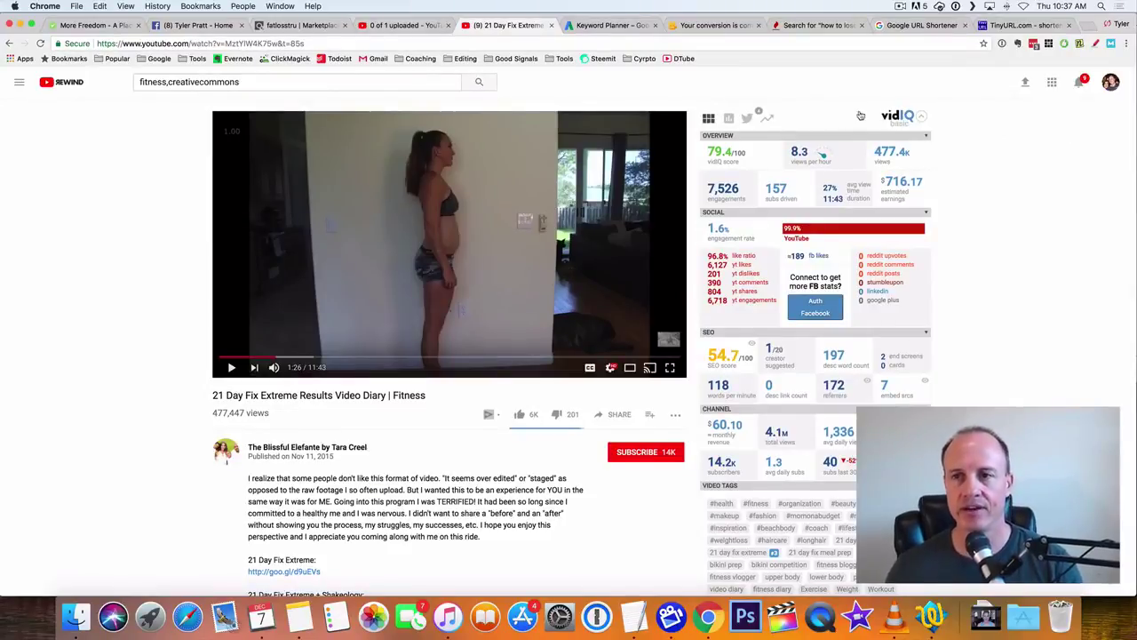
scroll(993, 269, "down", 4)
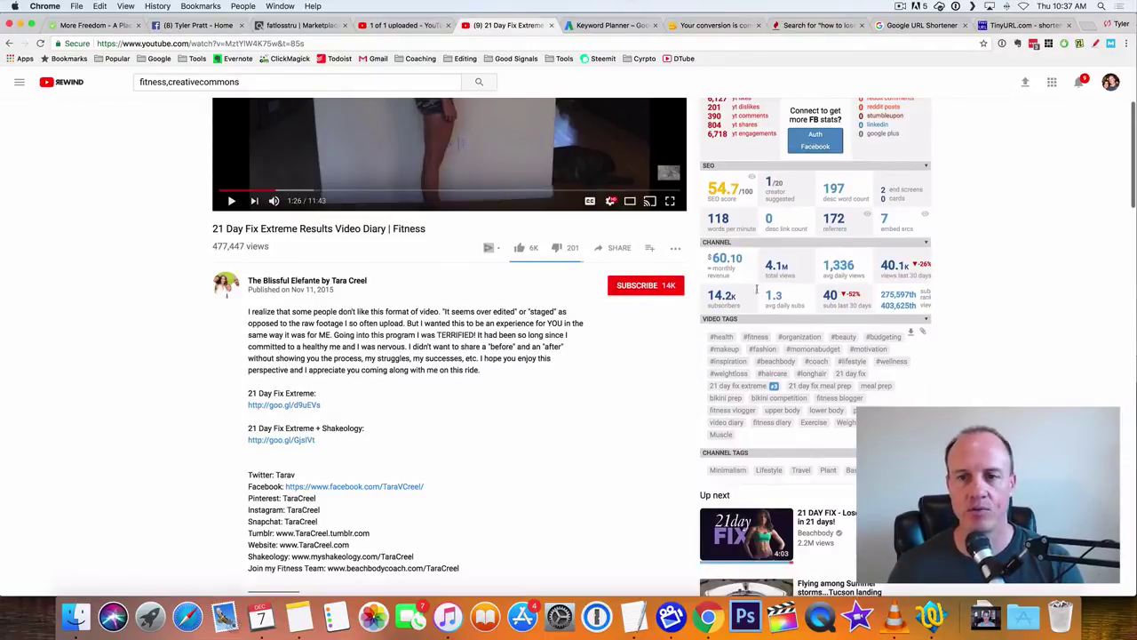
scroll(73, 282, "up", 4)
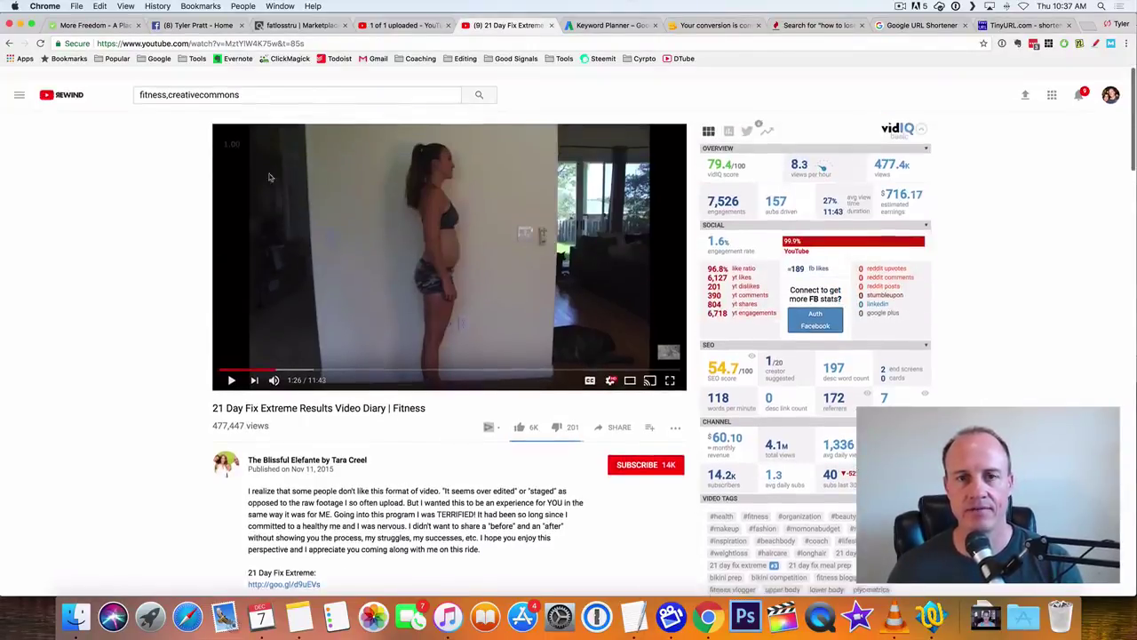
scroll(168, 228, "down", 5)
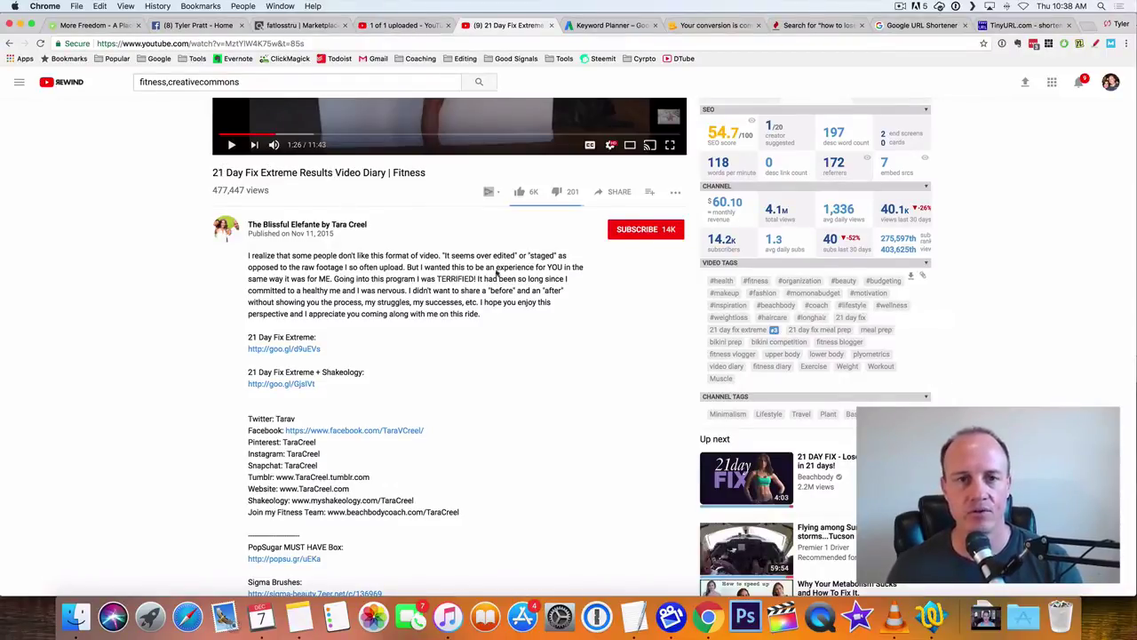
scroll(89, 300, "up", 5)
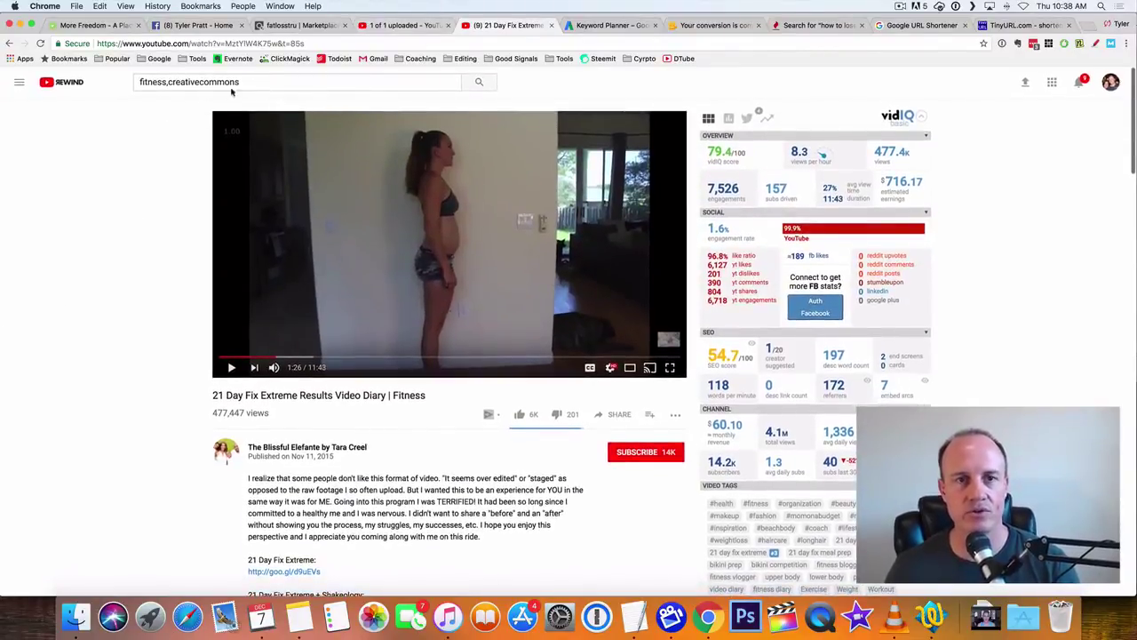
- Search YouTube for 'how to lose weight women' and check the top result, which has no tags
left_click(250, 82)
key("super+a")
type("how ")
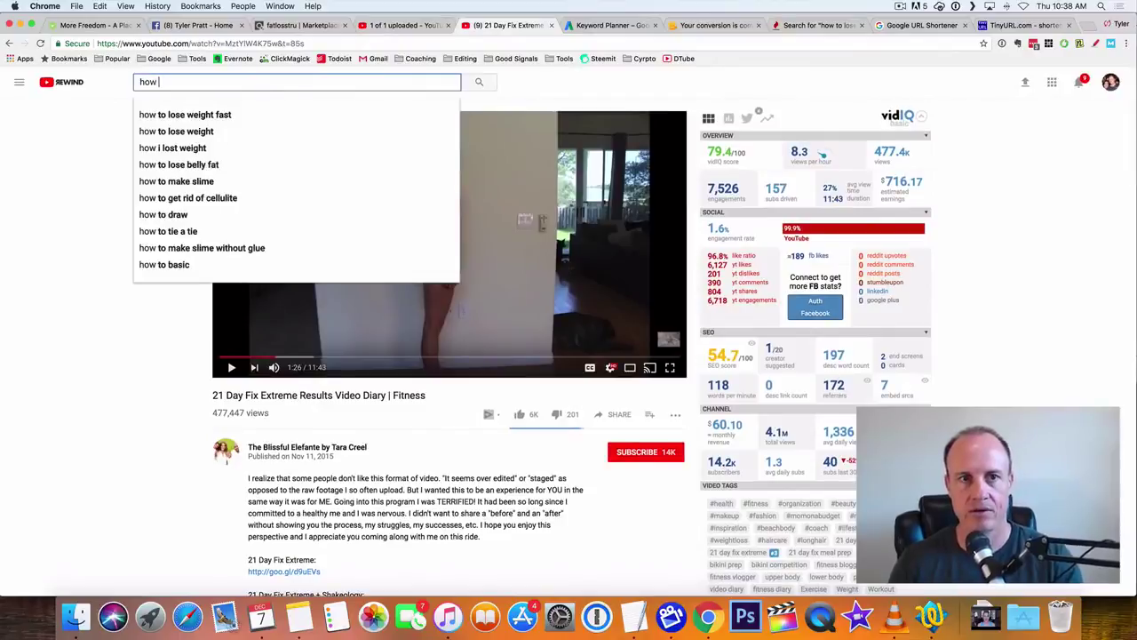
type("to lose ")
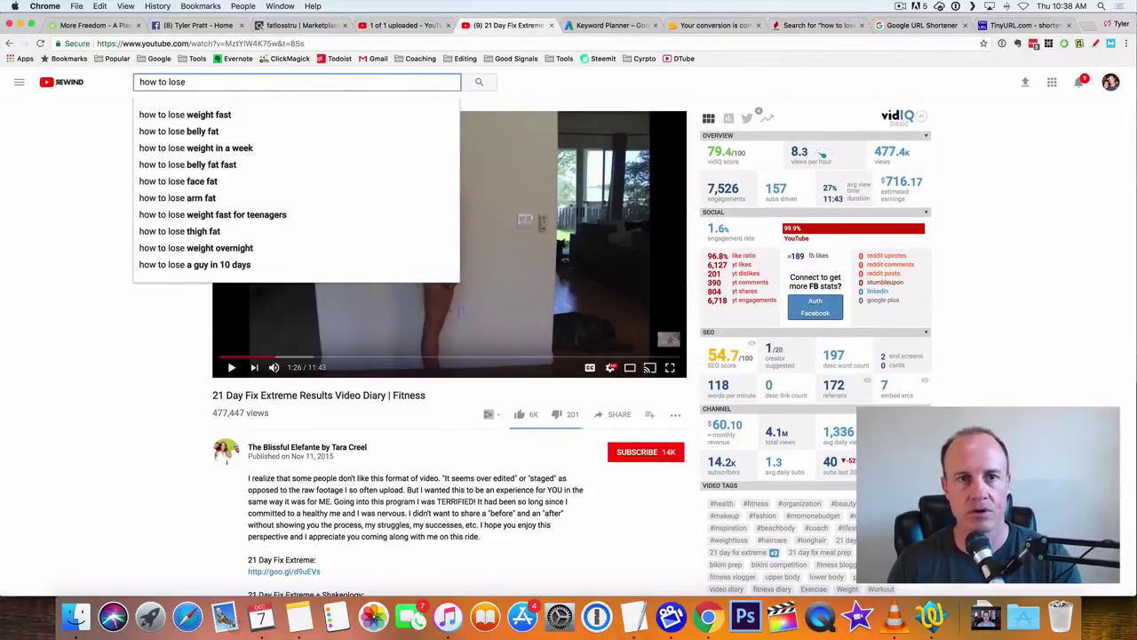
type("weight women")
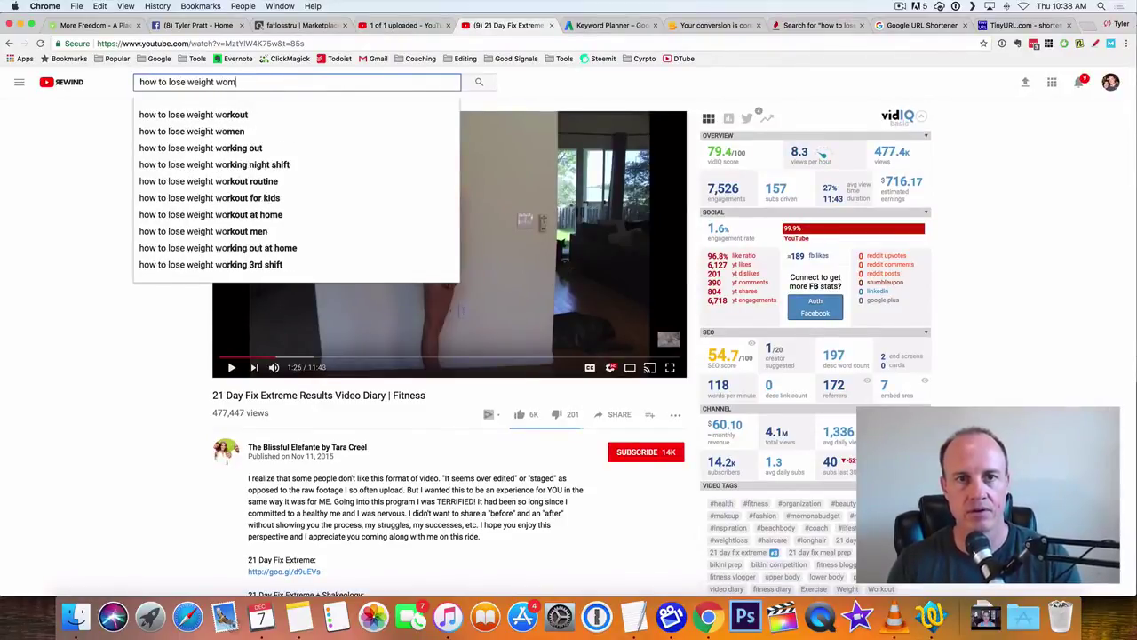
key("Return")
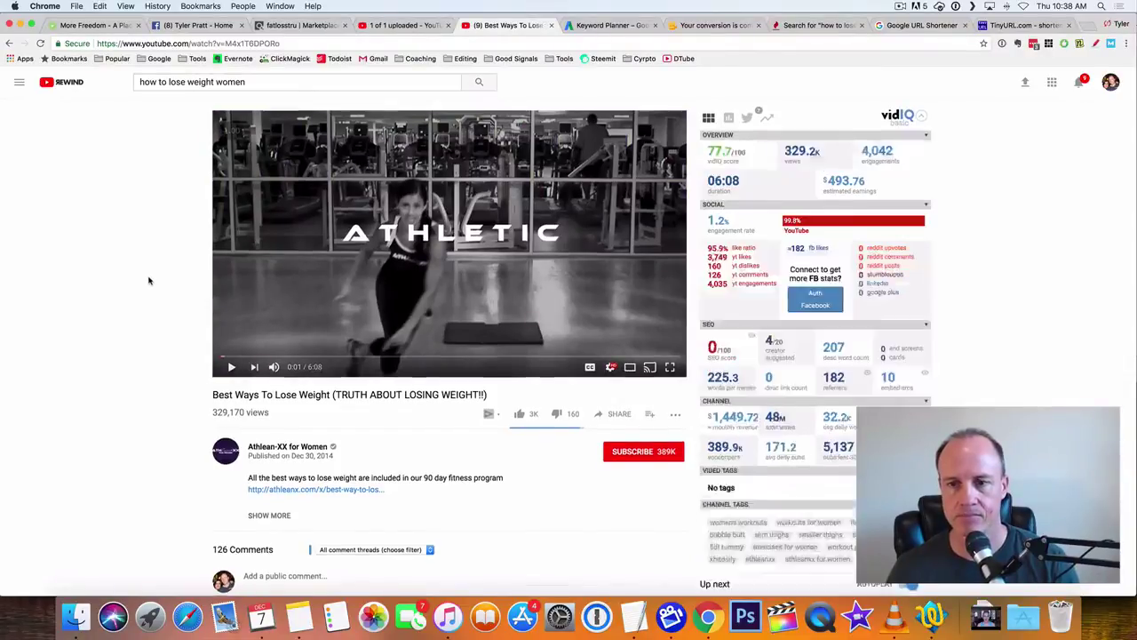
scroll(169, 320, "down", 5)
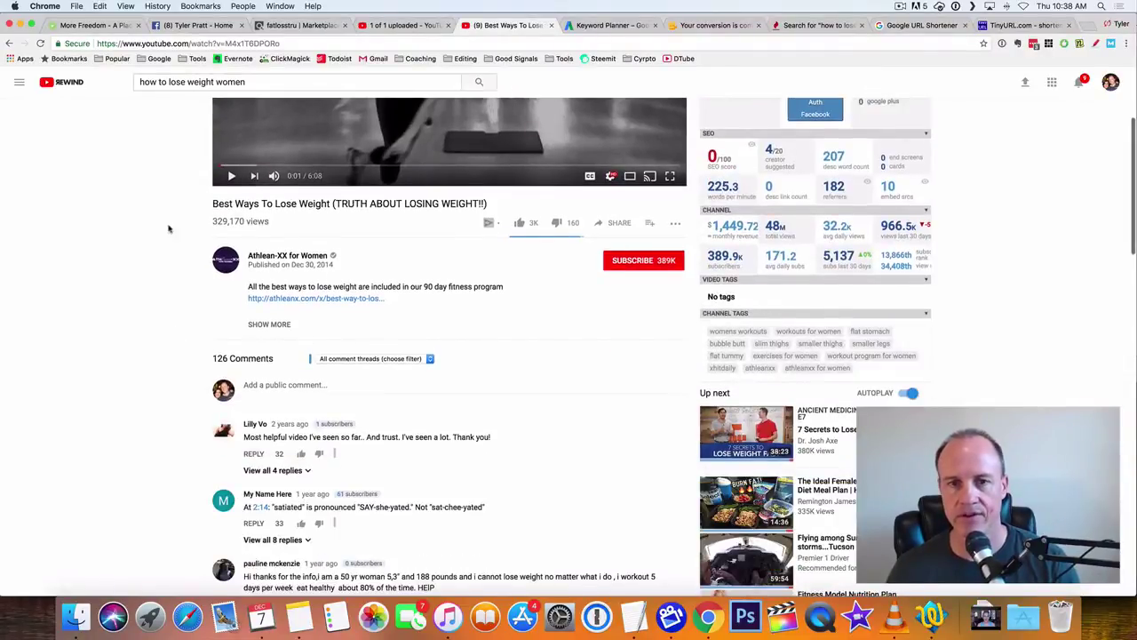
left_click(9, 42)
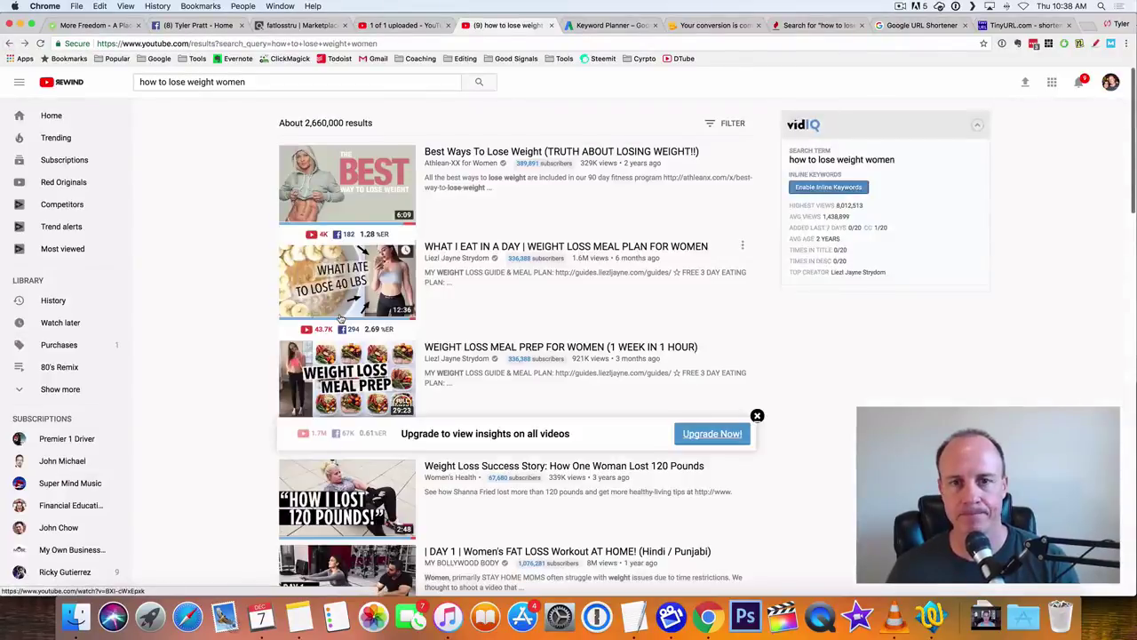
- Pause the WHAT I EAT IN A DAY video and copy its tags via vidIQ's Video Tags copy icon
left_click(562, 250)
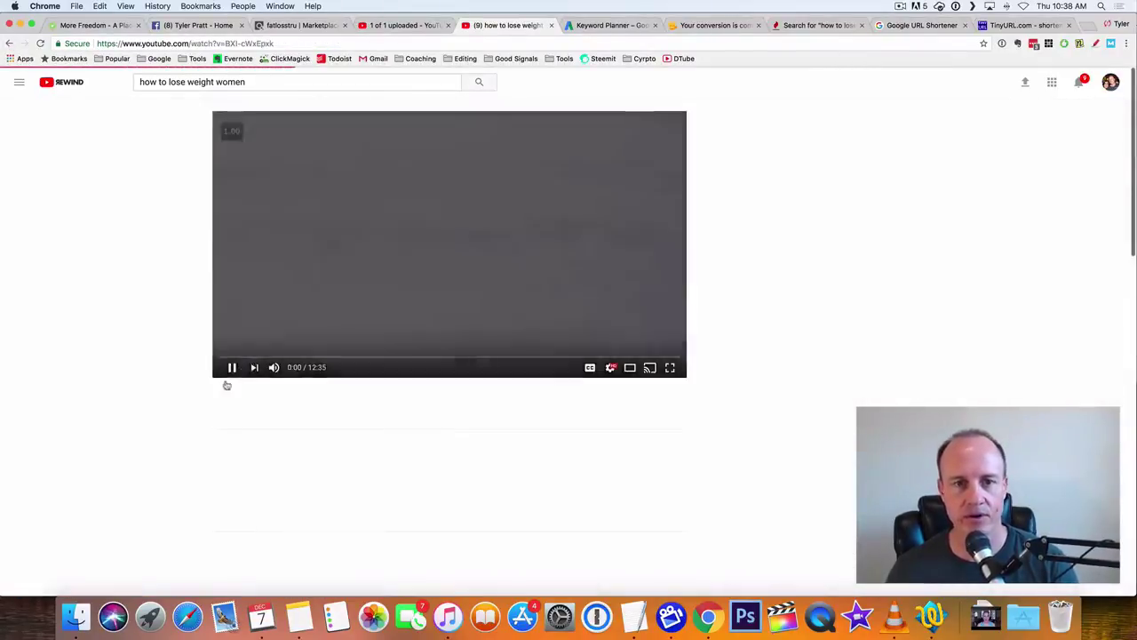
left_click(230, 368)
scroll(150, 353, "down", 2)
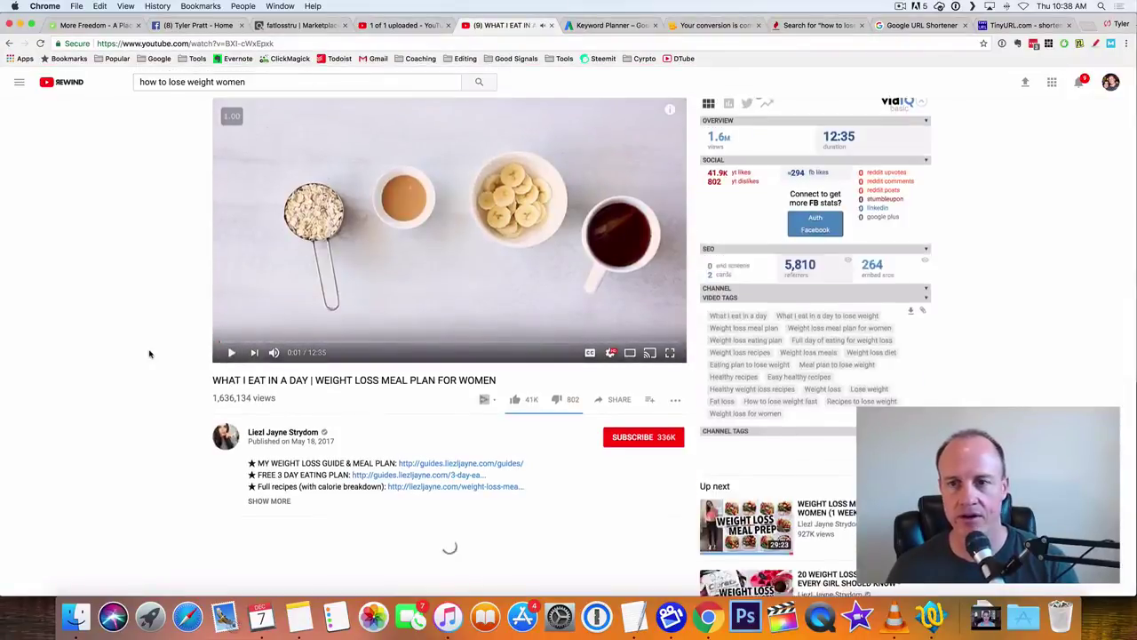
scroll(149, 353, "down", 1)
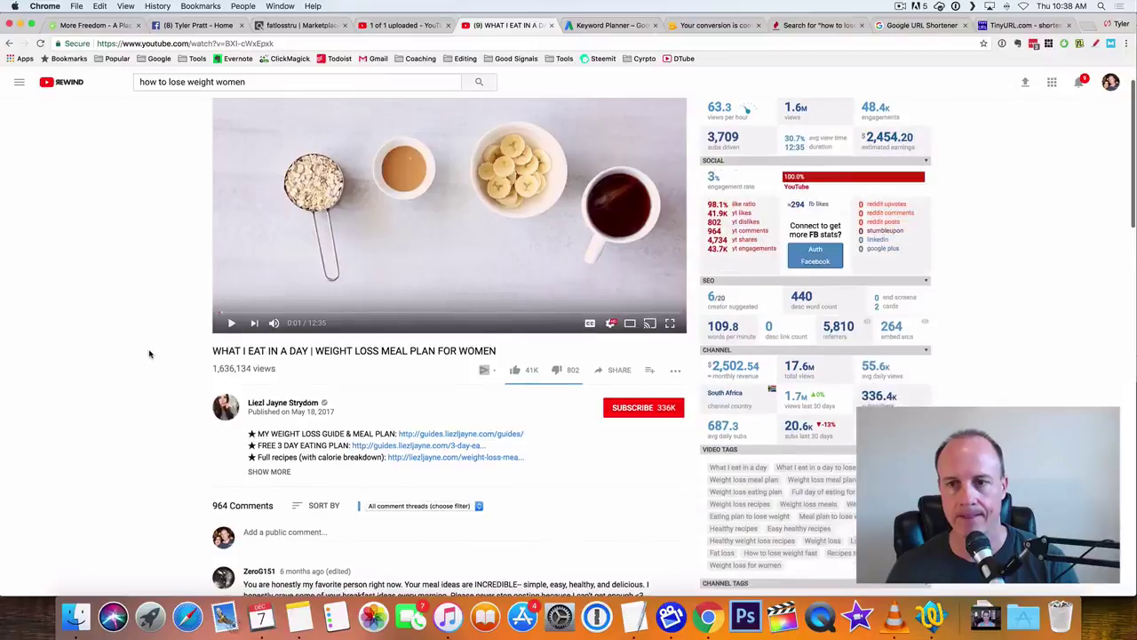
scroll(150, 353, "down", 3)
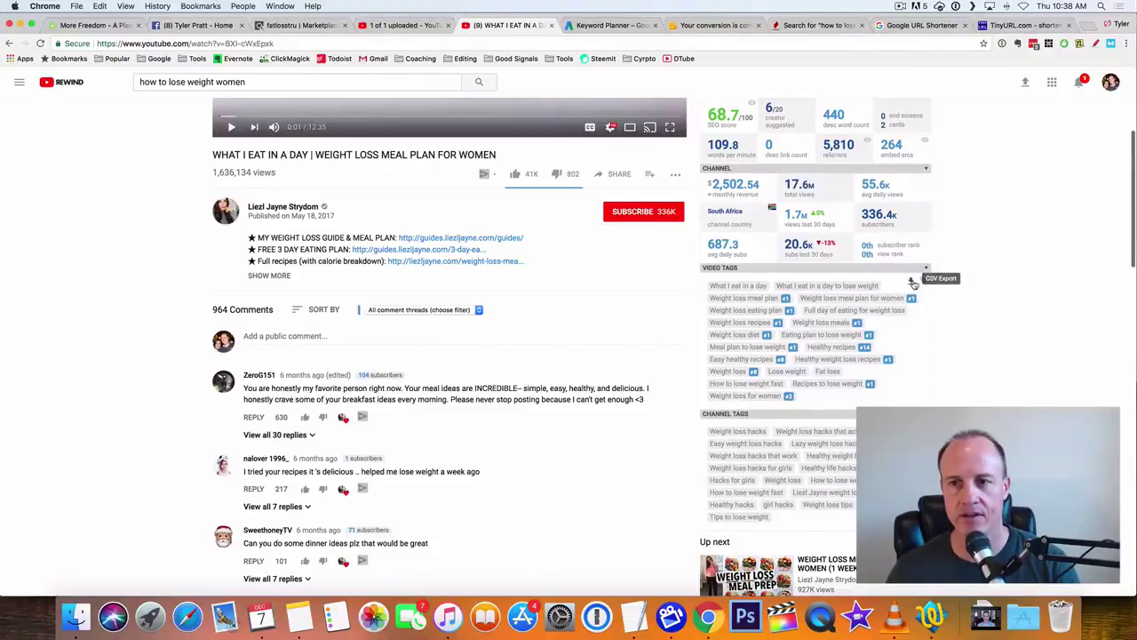
left_click(912, 282)
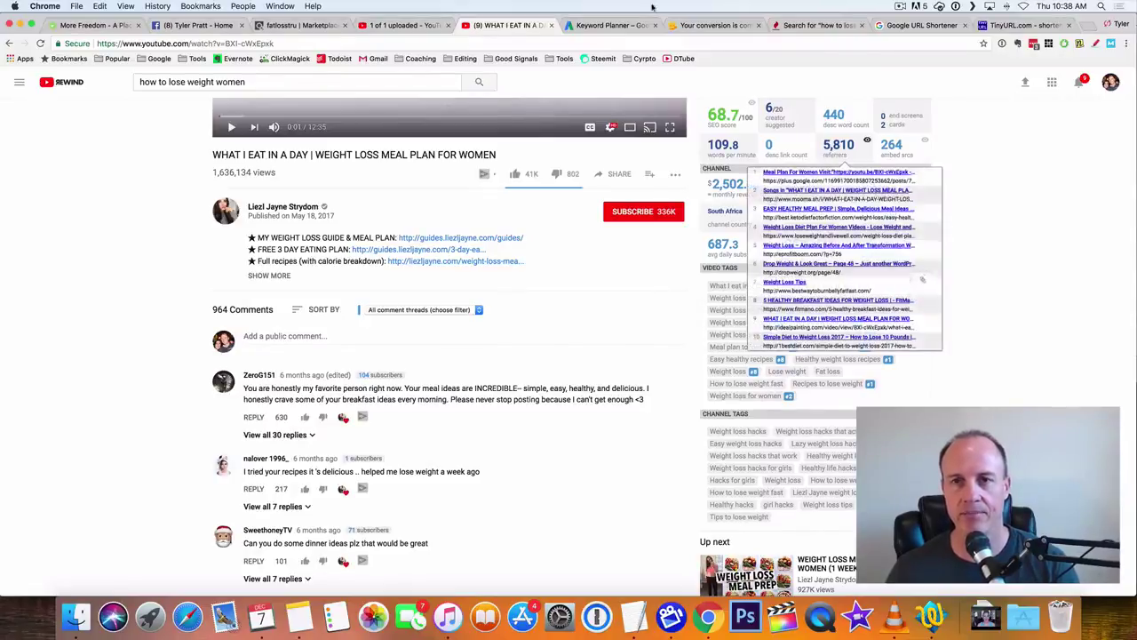
left_click(404, 25)
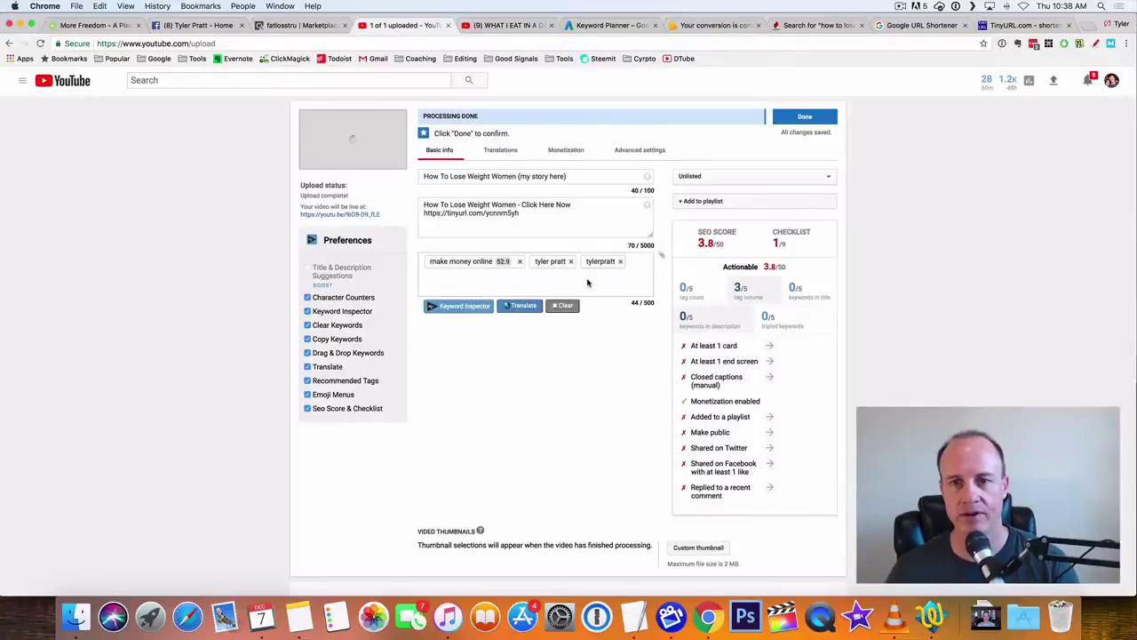
- Remove the tylerpratt, tyler pratt and make money online tags, then paste the competitor's tags (481/500 characters)
left_click(516, 279)
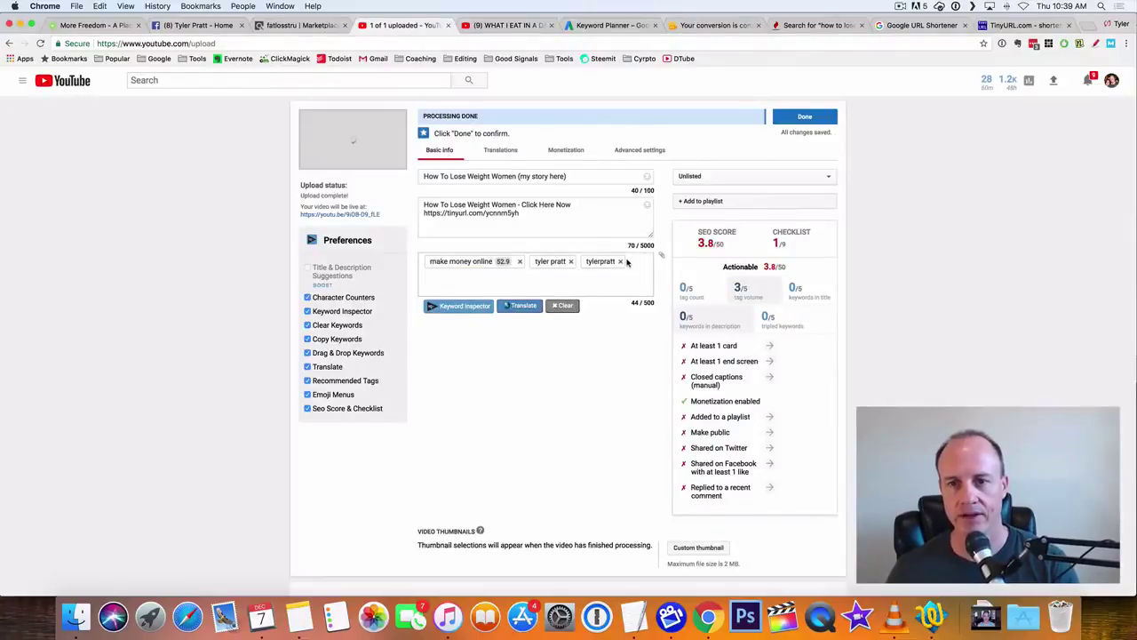
left_click(620, 262)
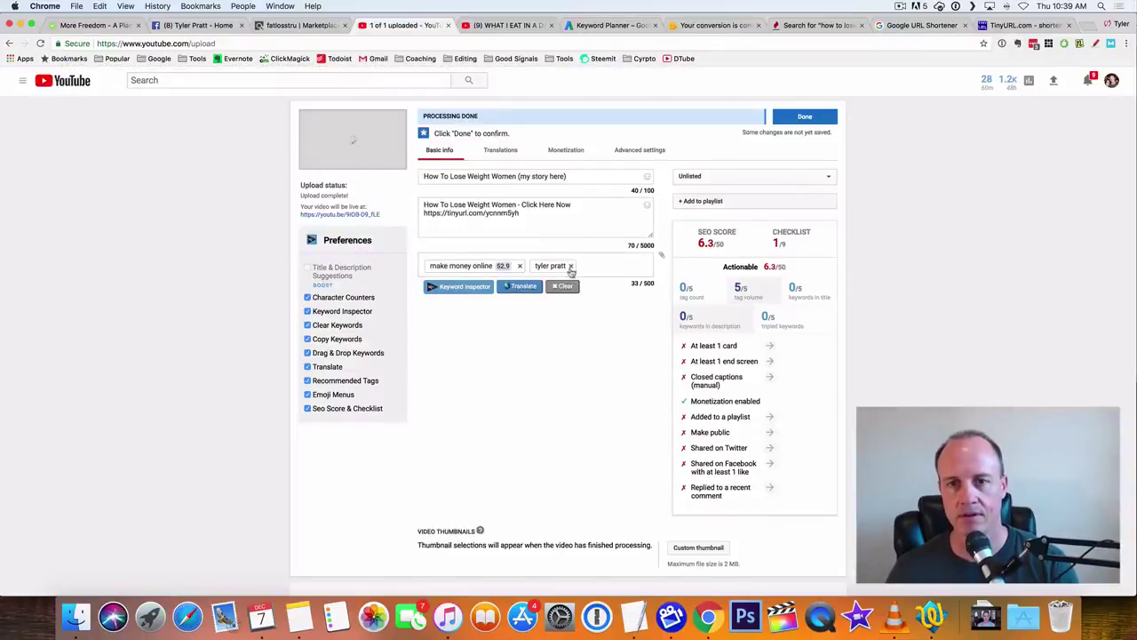
left_click(572, 266)
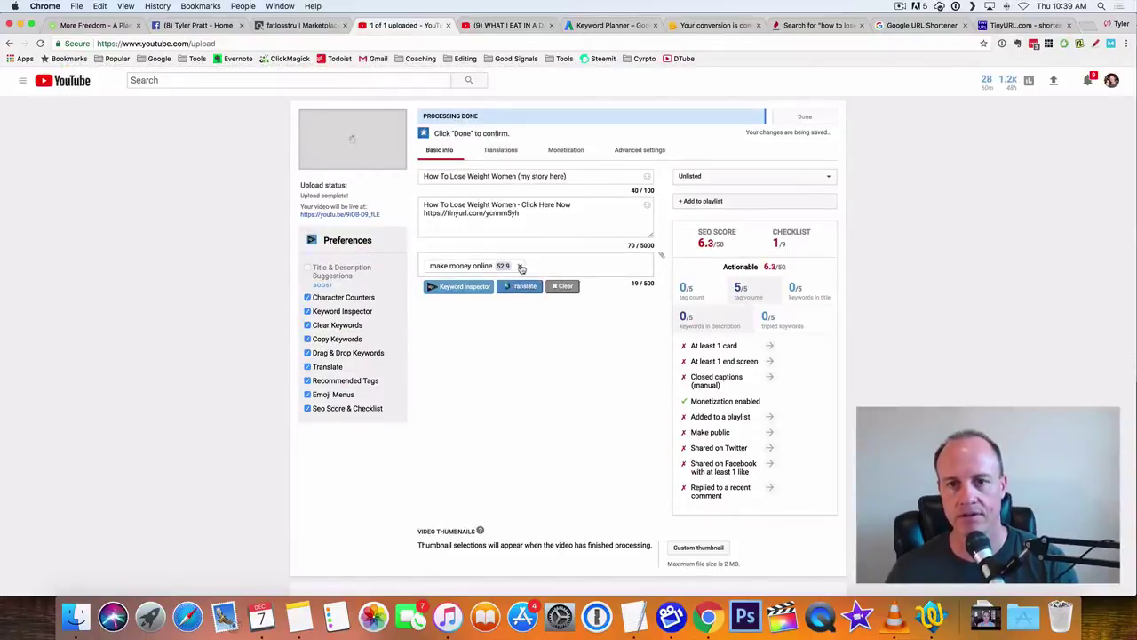
left_click(520, 267)
key("super+v")
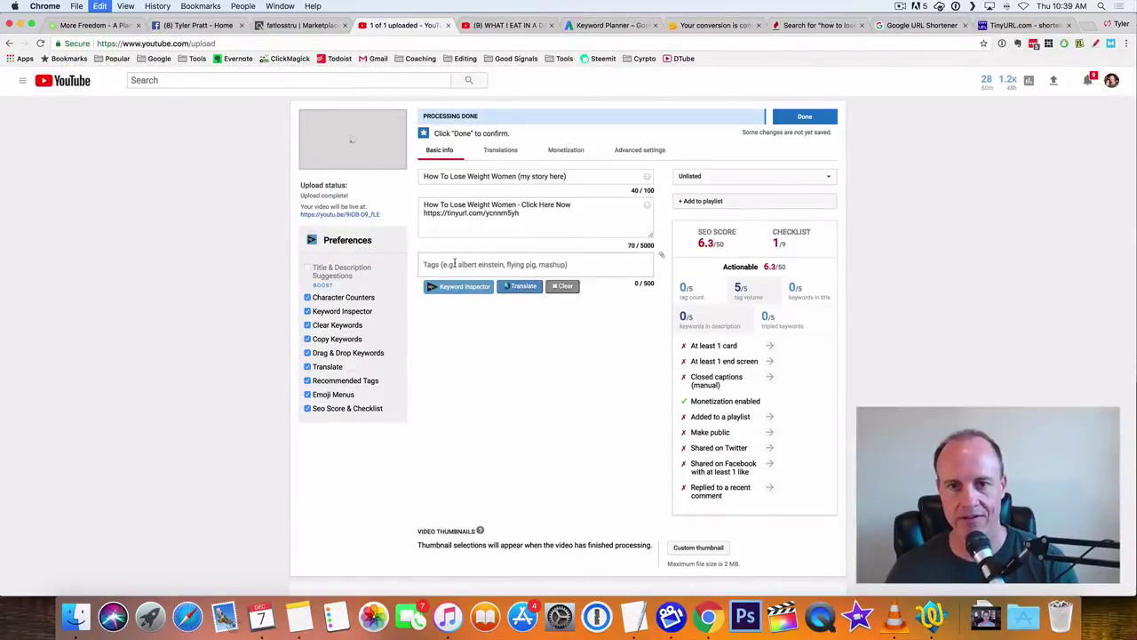
key("super+v")
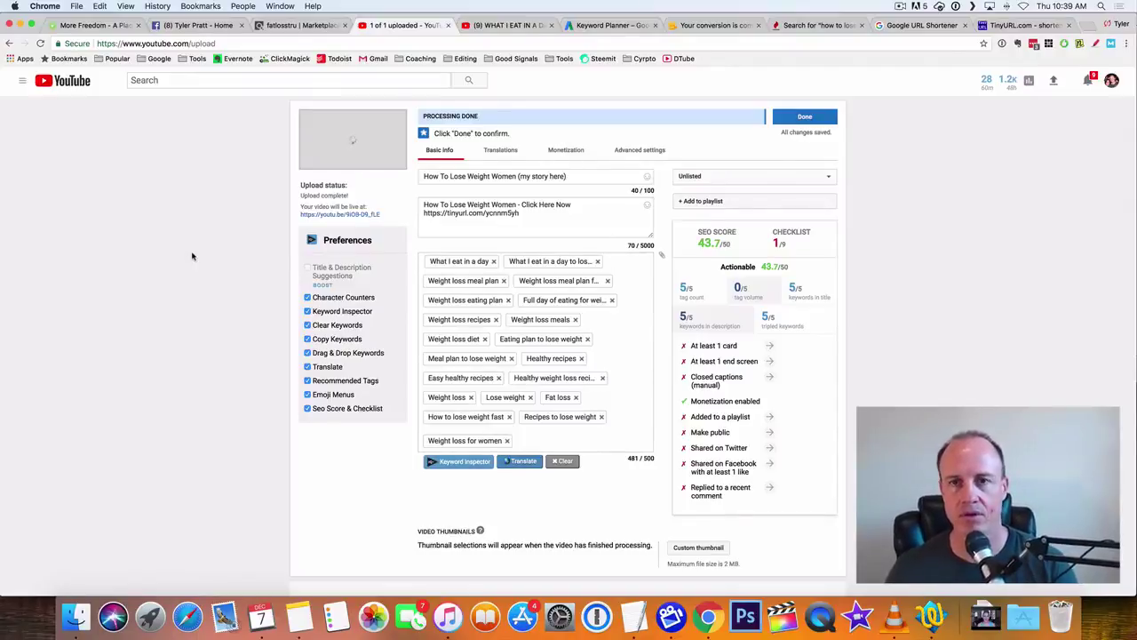
scroll(192, 256, "down", 3)
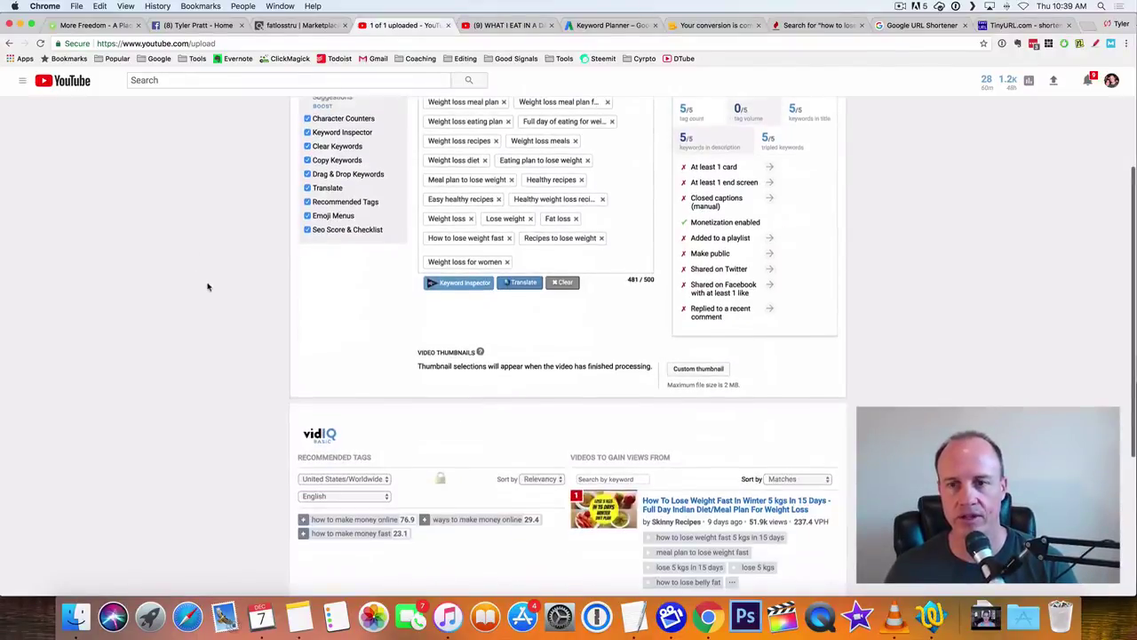
scroll(210, 284, "up", 3)
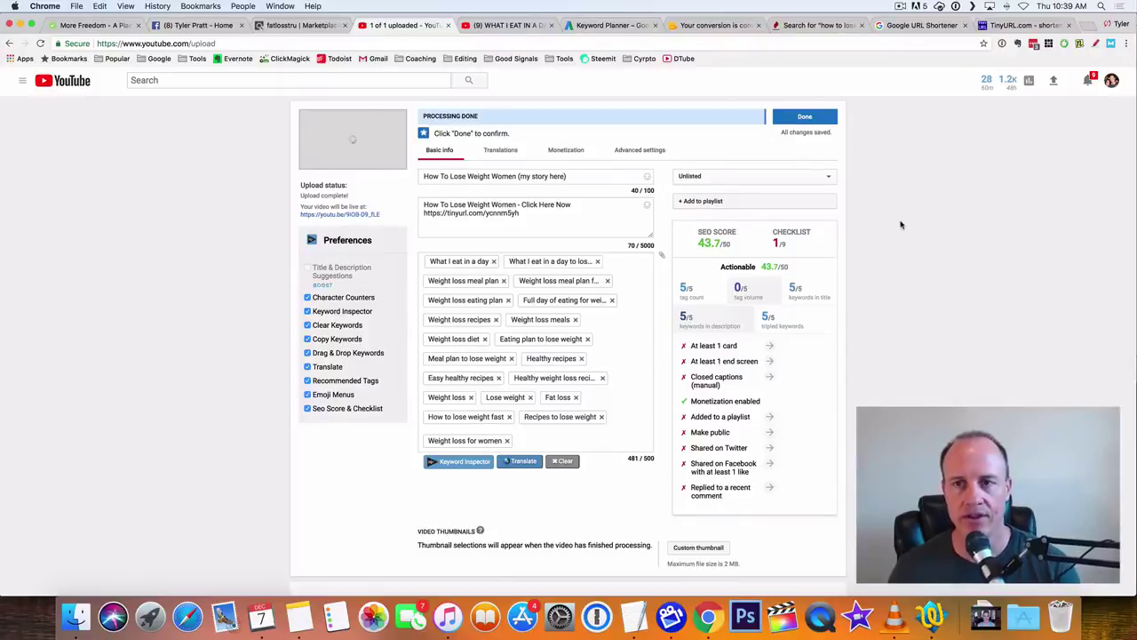
scroll(905, 224, "down", 2)
scroll(905, 223, "up", 2)
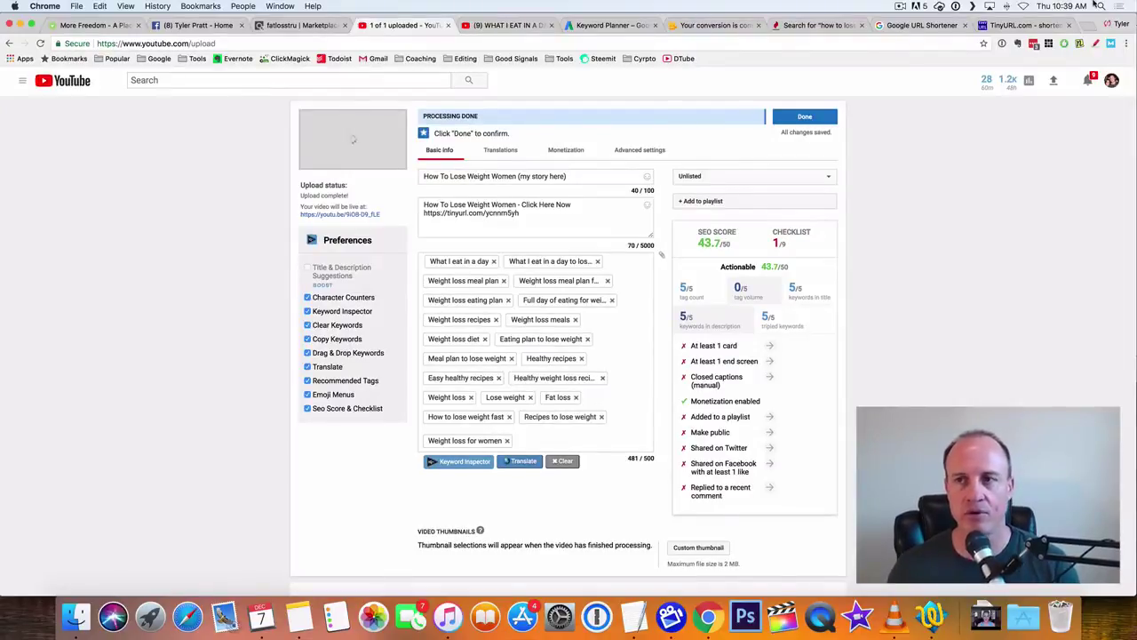
- Open the seoclerk.com marketplace in a new browser tab
left_click(1090, 28)
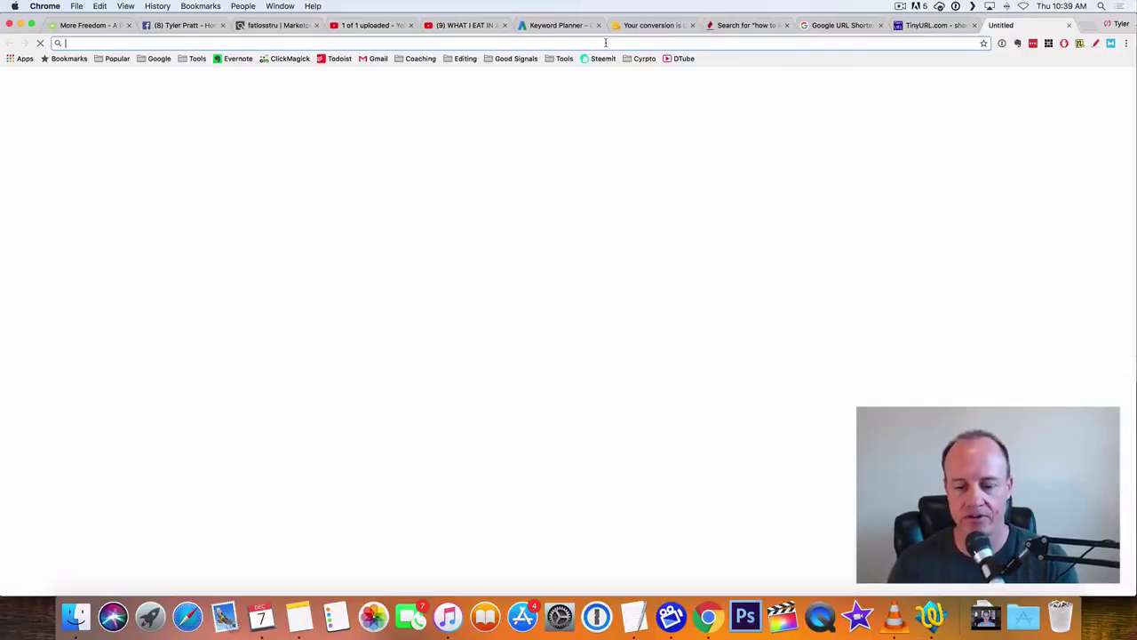
type("sea")
key("BackSpace")
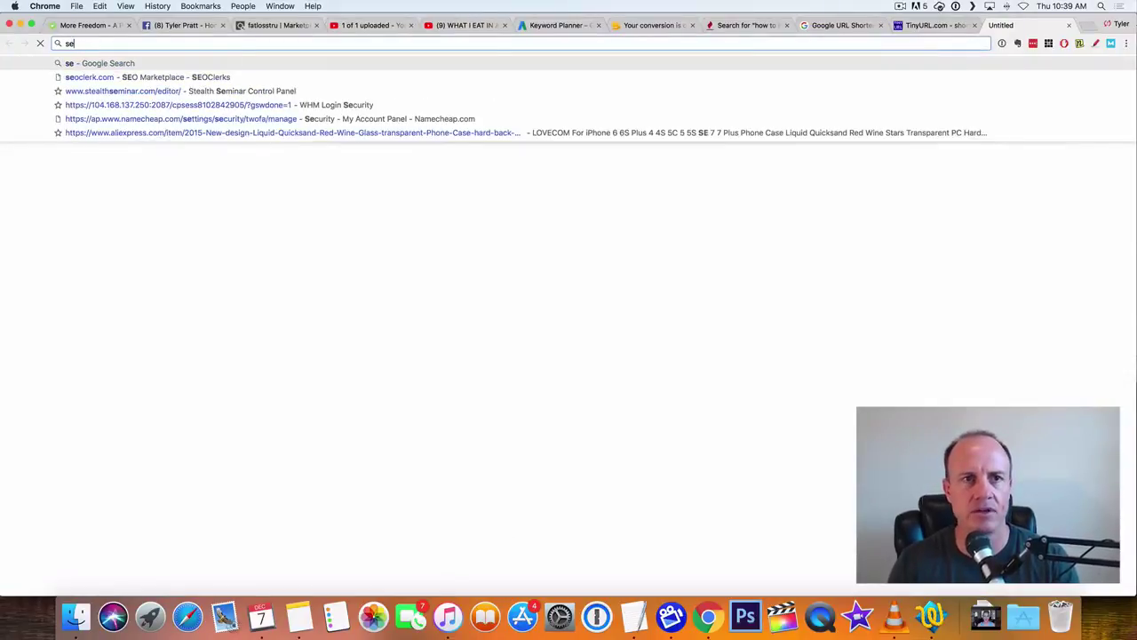
type("oclerk.com")
key("Return")
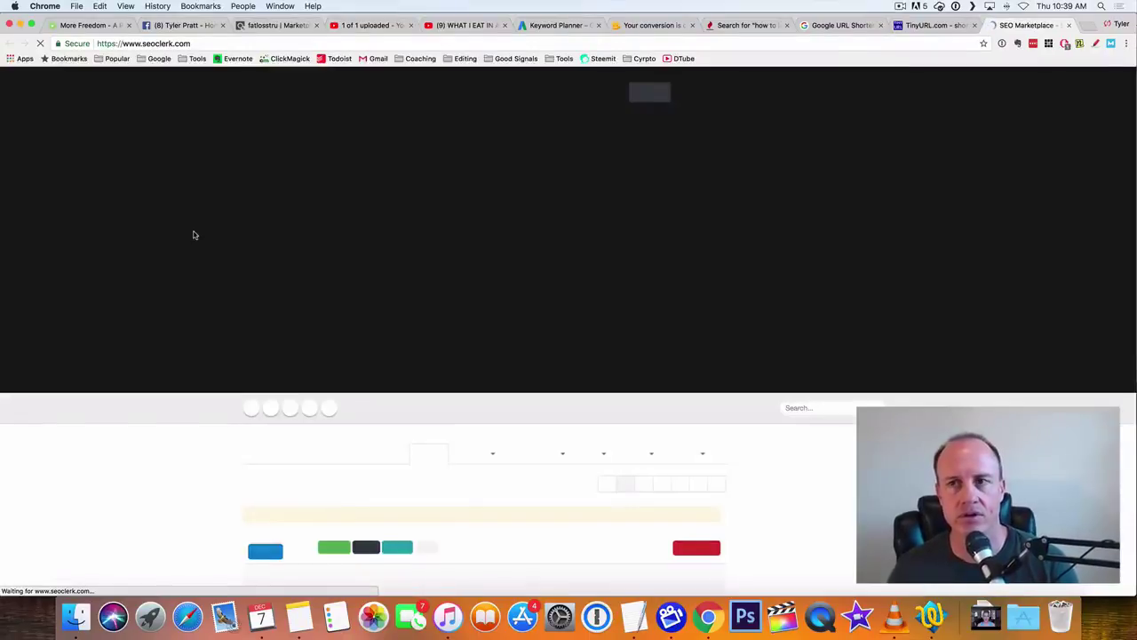
scroll(193, 234, "down", 5)
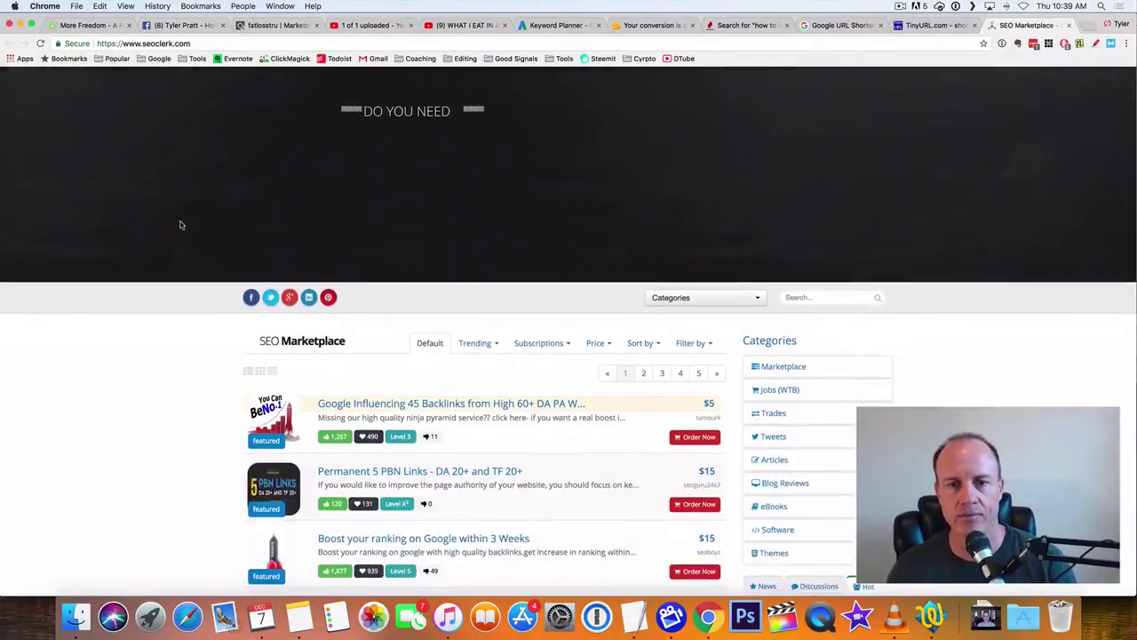
scroll(185, 311, "up", 2)
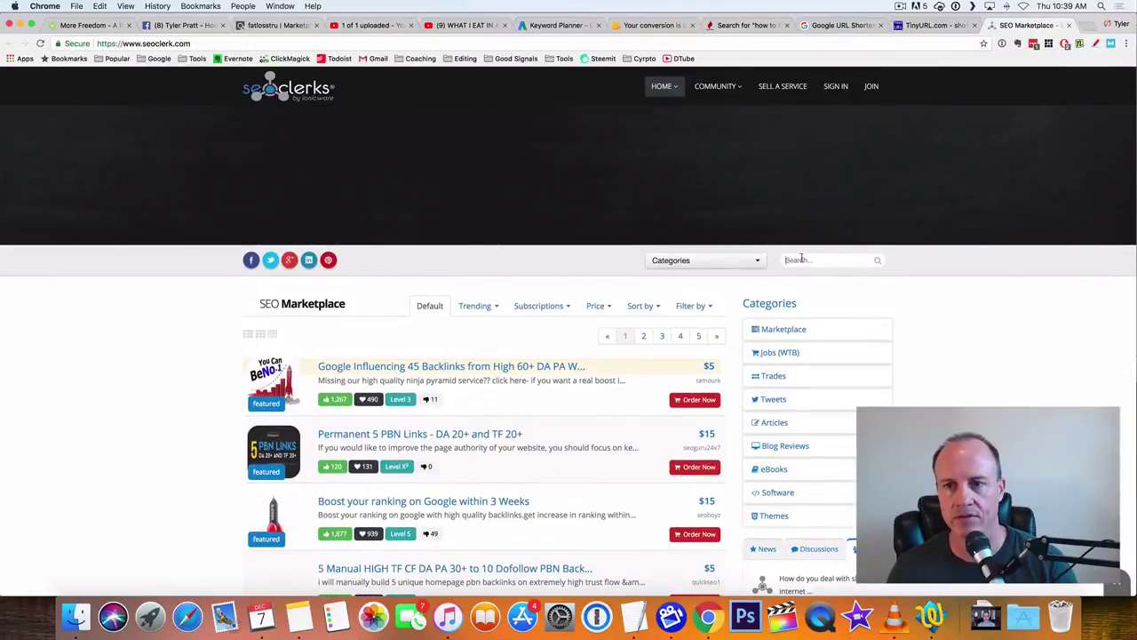
- Search the SEOClerks marketplace for 'social signals'
left_click(801, 259)
type("social si")
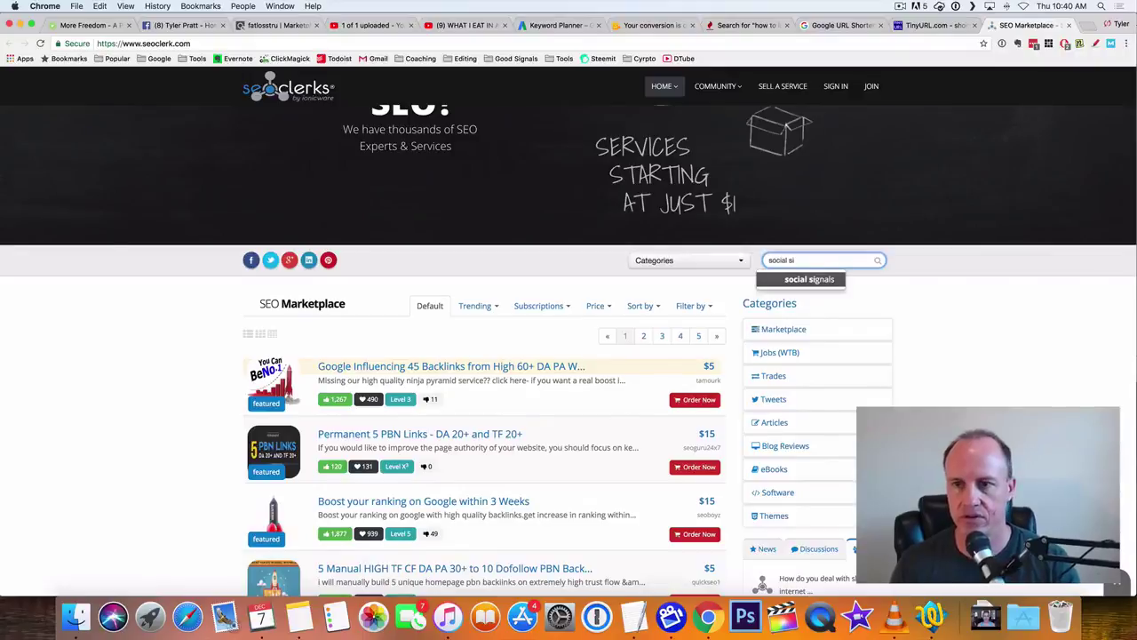
left_click(813, 279)
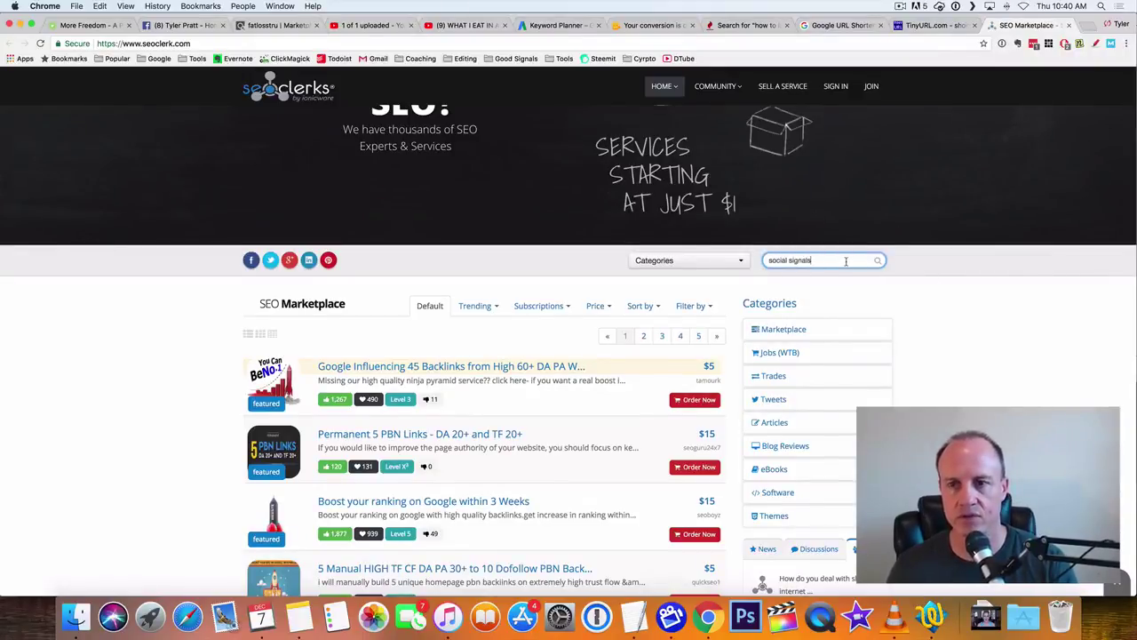
key("Return")
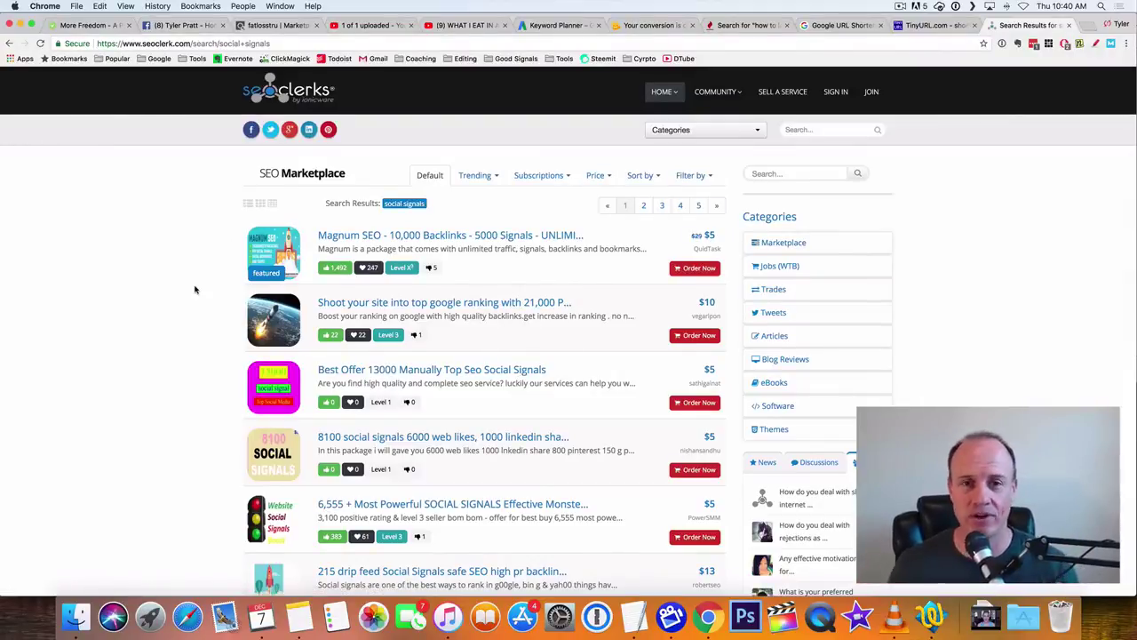
scroll(196, 290, "down", 3)
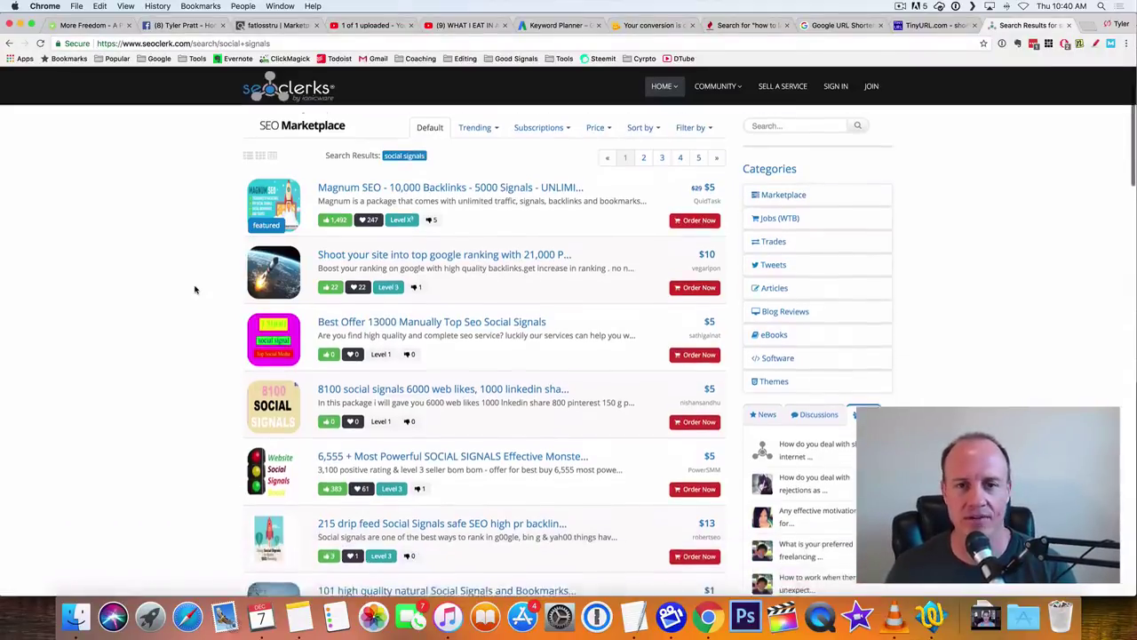
scroll(518, 315, "down", 4)
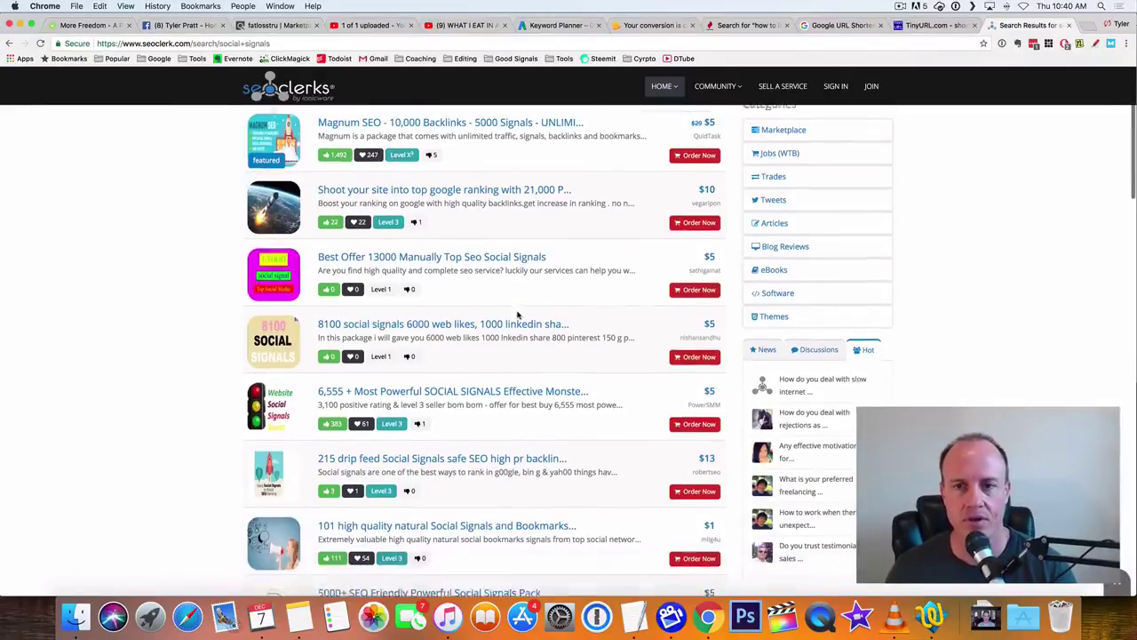
scroll(275, 311, "down", 3)
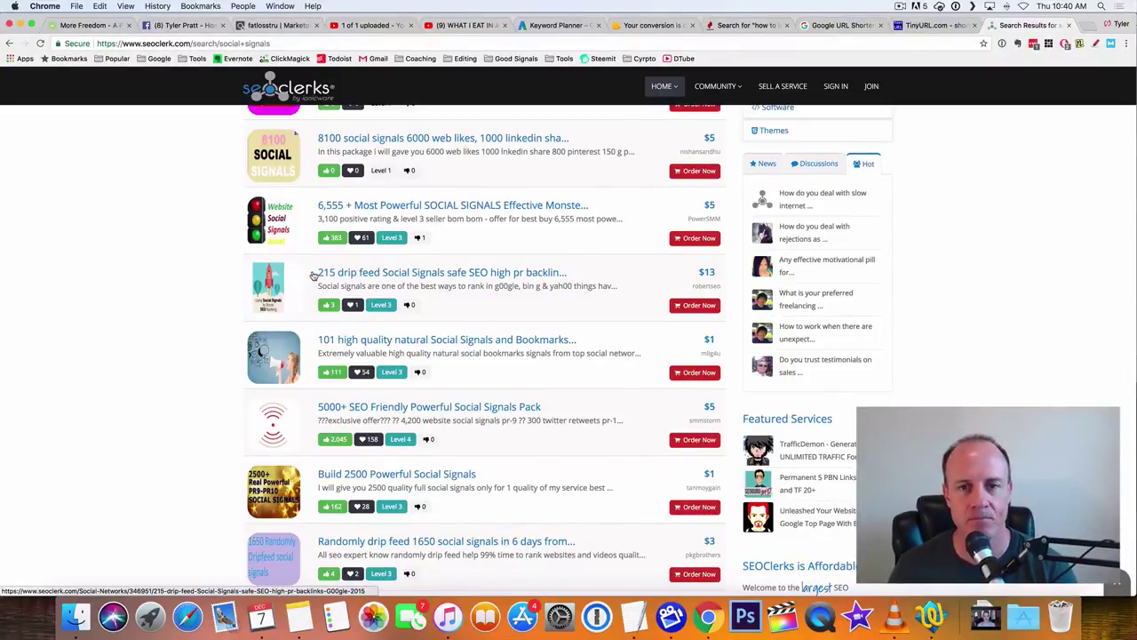
scroll(211, 285, "down", 1)
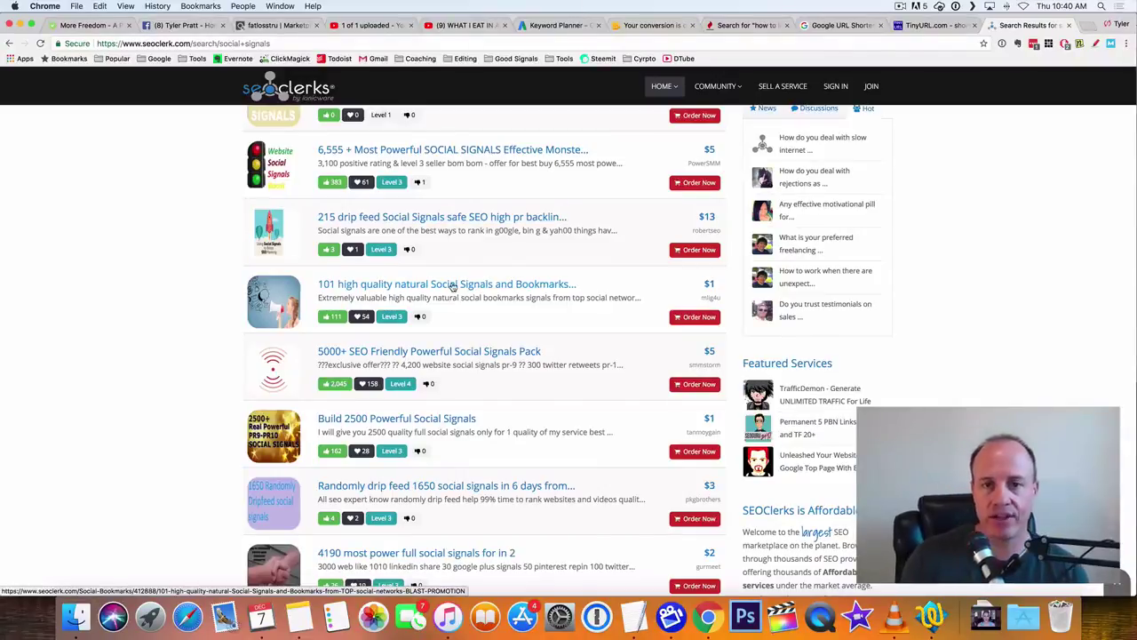
scroll(480, 355, "down", 2)
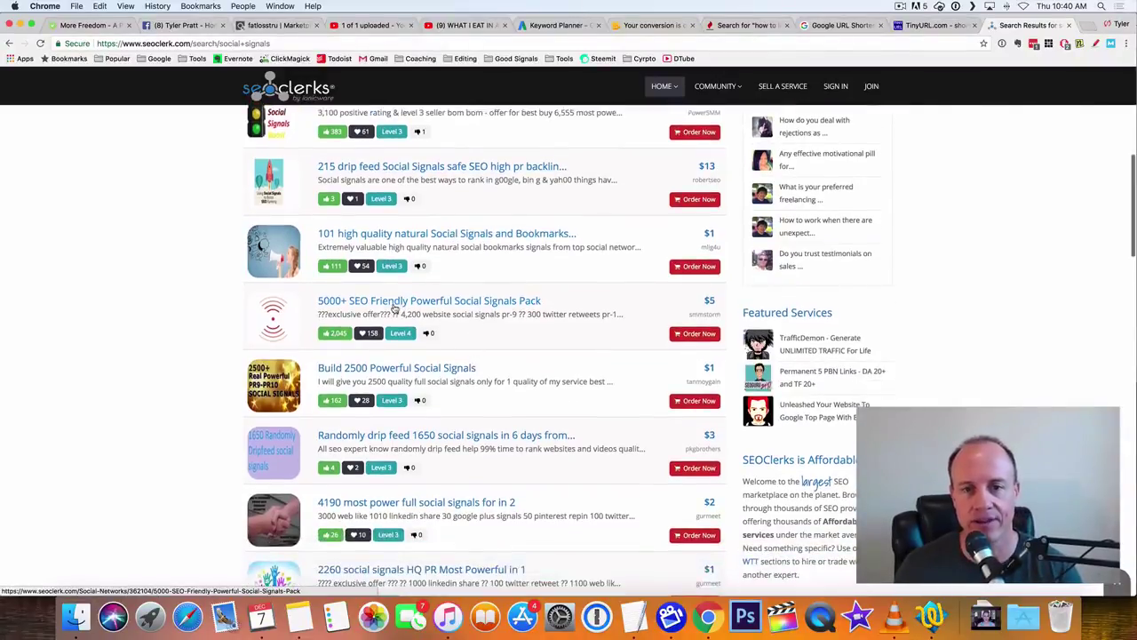
scroll(218, 340, "down", 4)
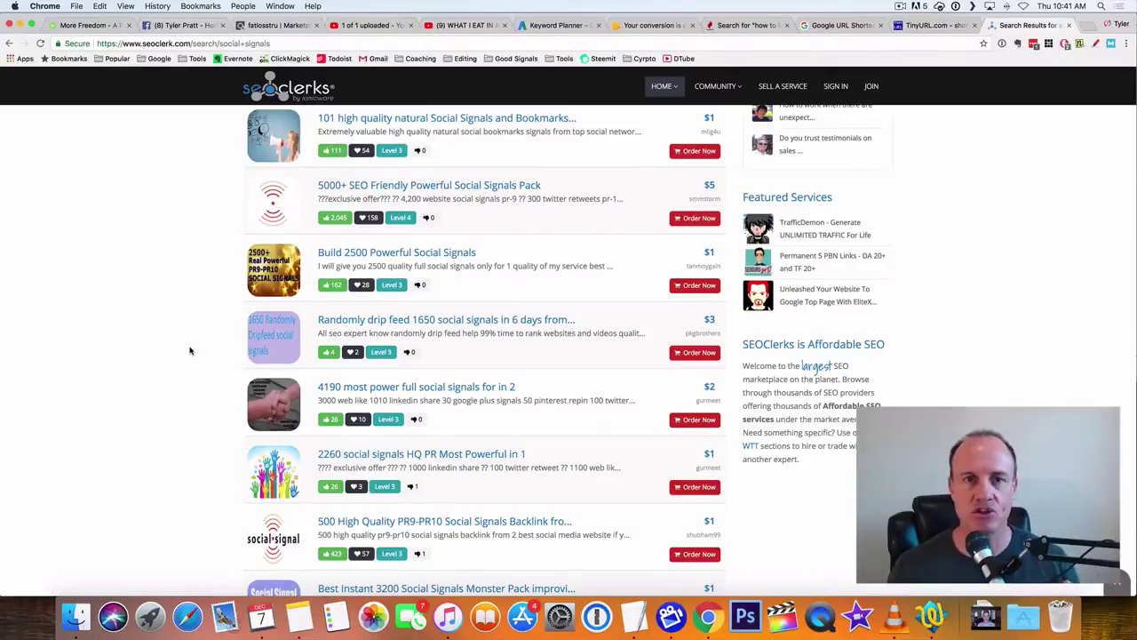
scroll(190, 350, "down", 1)
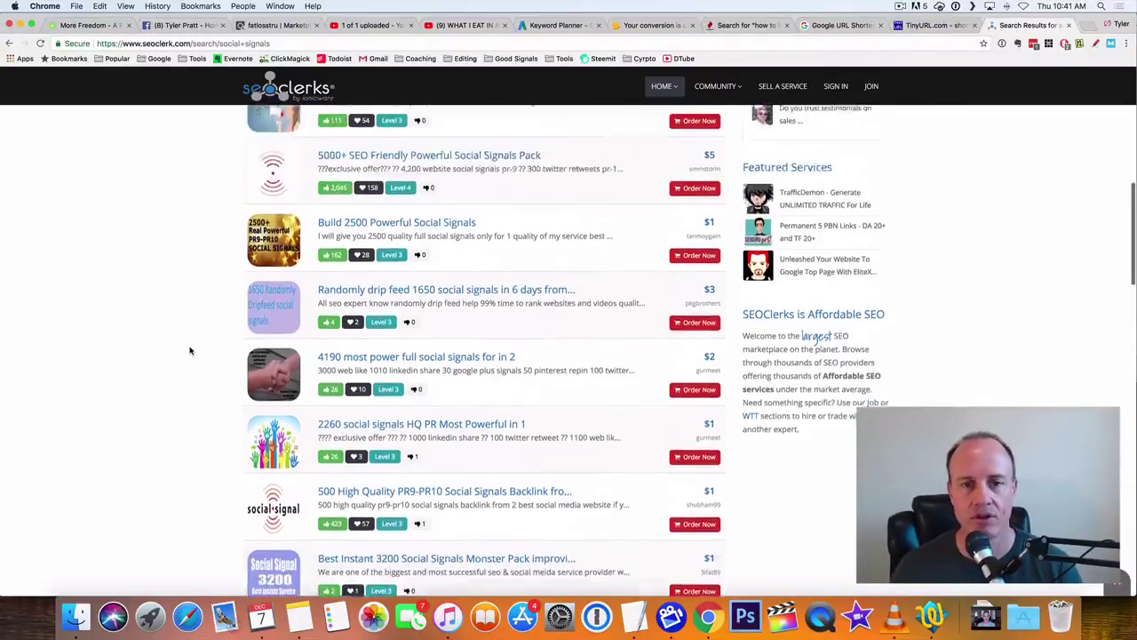
scroll(190, 350, "up", 5)
scroll(338, 256, "up", 2)
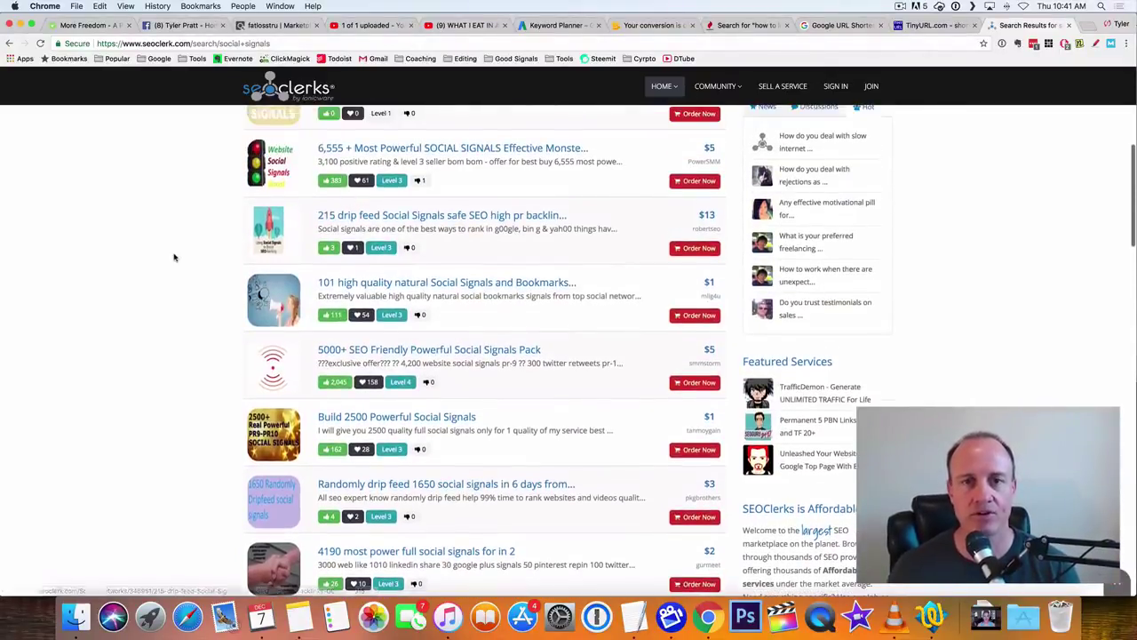